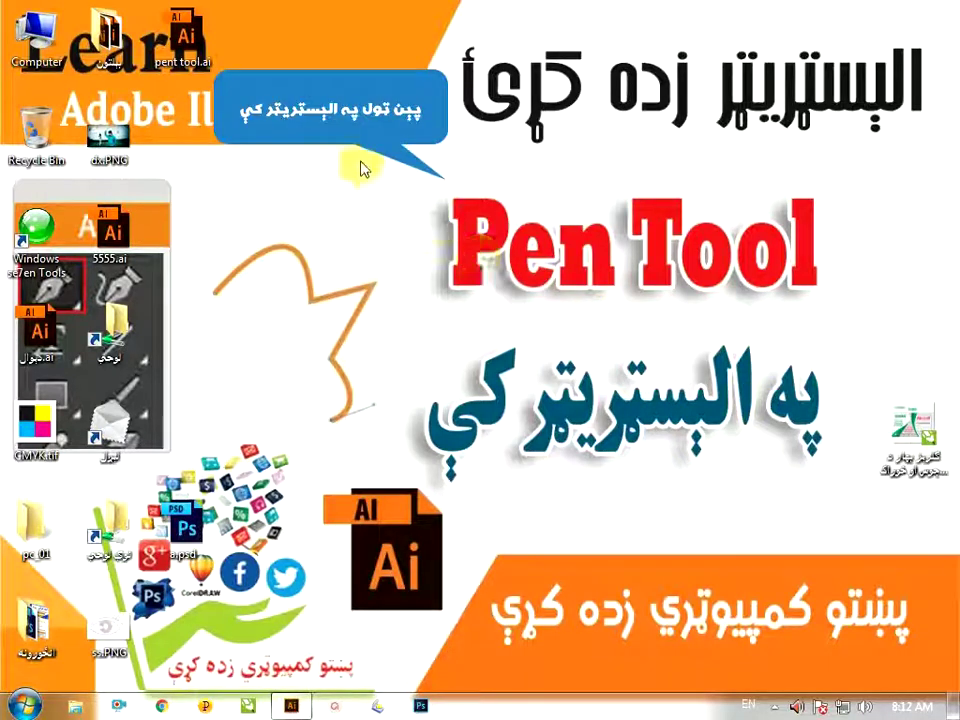
Step: Launch Adobe Illustrator to its empty workspace with no document open
{"action": "left_click_drag", "start_coordinate": [362, 166], "coordinate": [800, 328]}
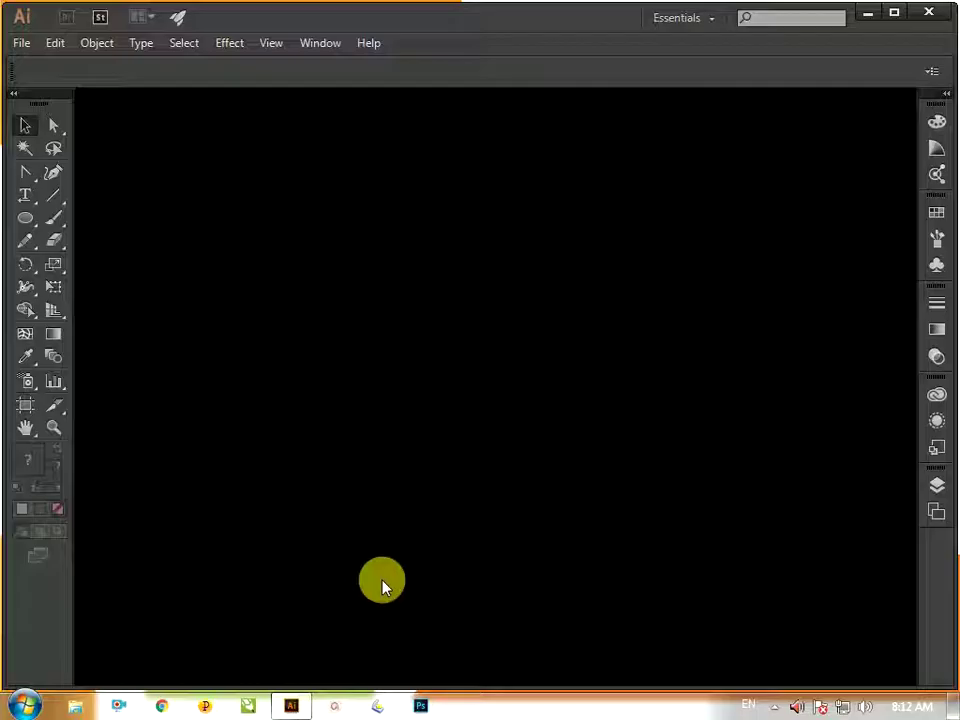
Step: Create a new landscape A4 document at 297 × 210 mm
{"action": "left_click", "coordinate": [21, 43]}
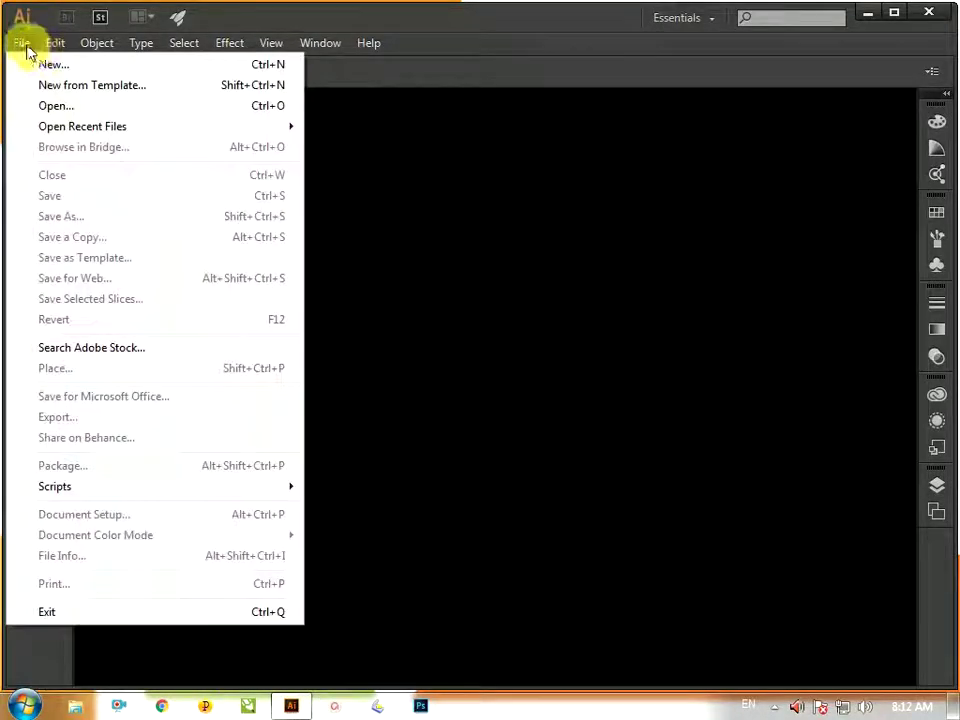
{"action": "left_click", "coordinate": [45, 64]}
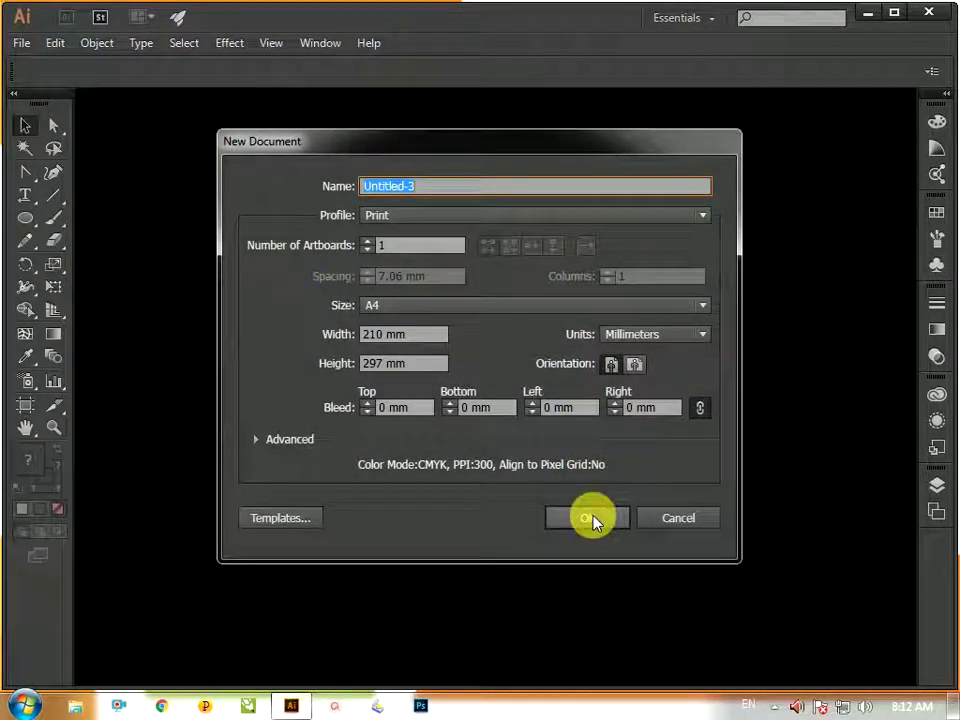
{"action": "left_click", "coordinate": [634, 364]}
{"action": "left_click", "coordinate": [583, 518]}
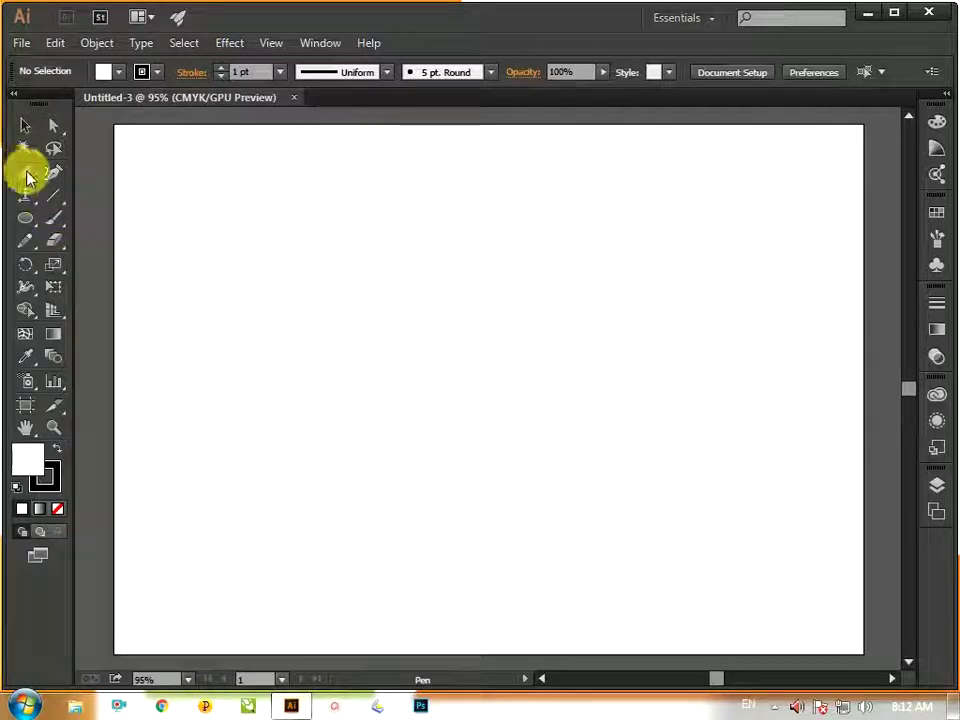
Step: Tear the pen and anchor-point tool group off into a floating panel over the artboard
{"action": "left_click_drag", "start_coordinate": [27, 173], "coordinate": [205, 199]}
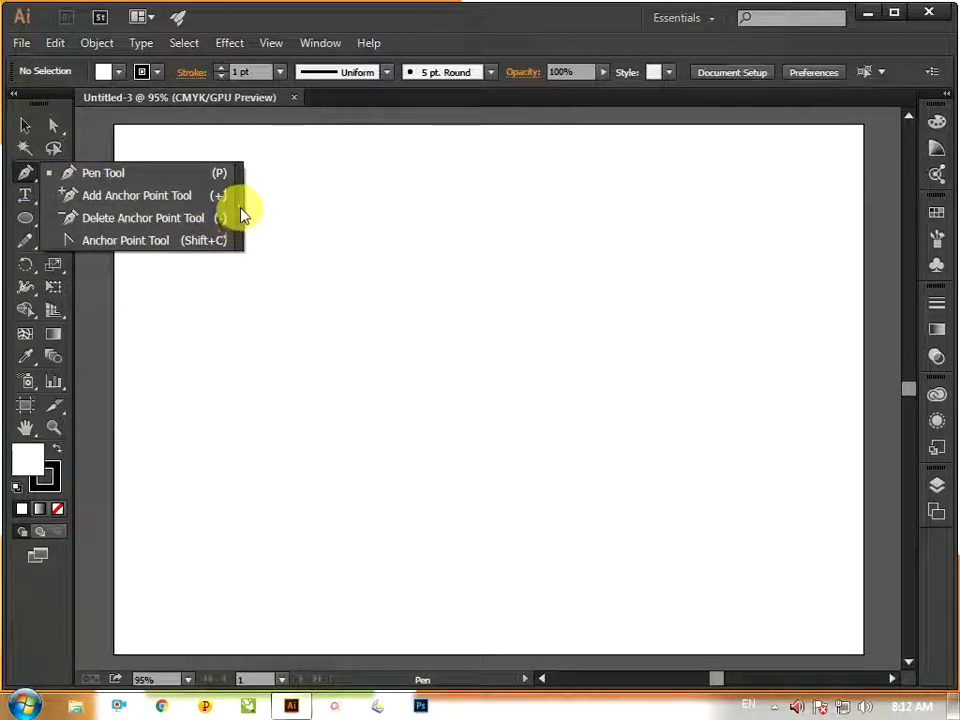
{"action": "left_click_drag", "start_coordinate": [238, 207], "coordinate": [238, 207]}
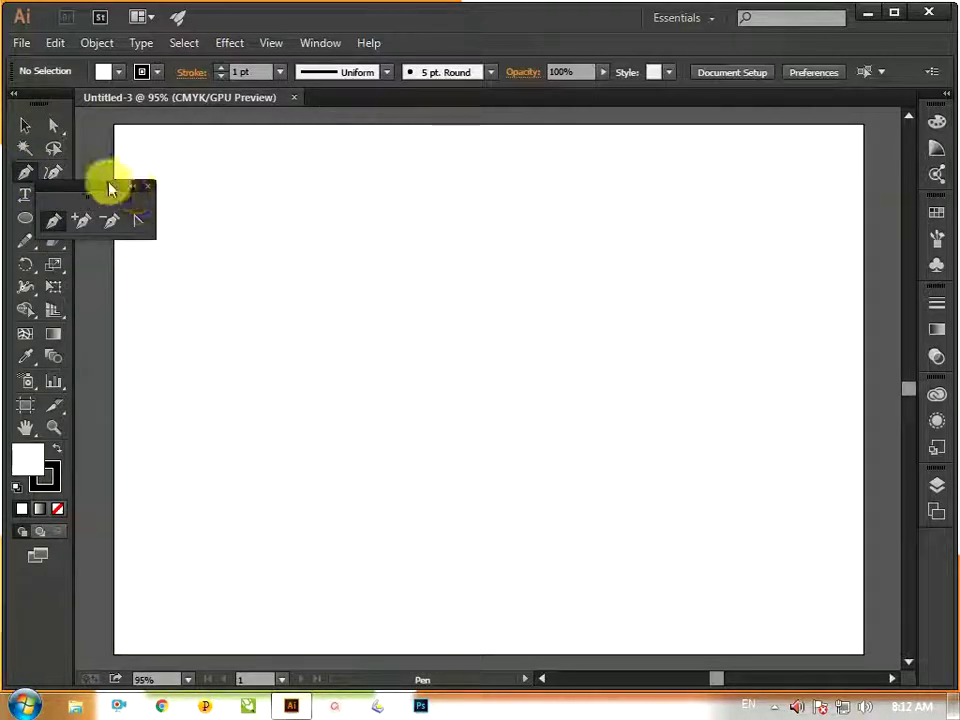
{"action": "mouse_move", "coordinate": [111, 186]}
{"action": "left_mouse_down"}
{"action": "mouse_move", "coordinate": [193, 210]}
{"action": "mouse_move", "coordinate": [224, 190]}
{"action": "left_mouse_up"}
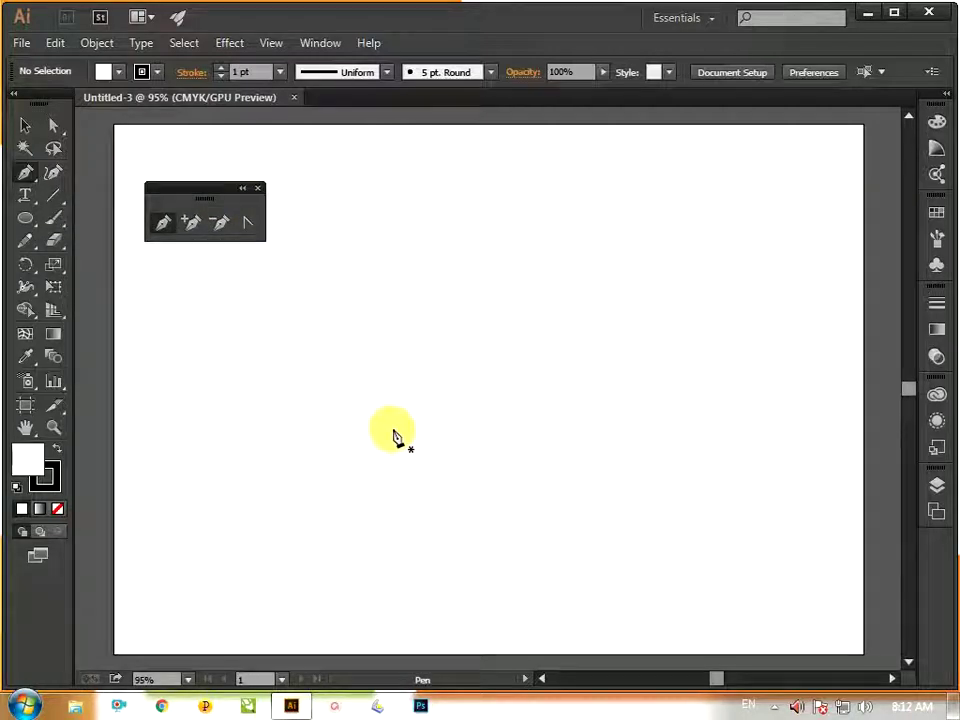
{"action": "left_click", "coordinate": [21, 43]}
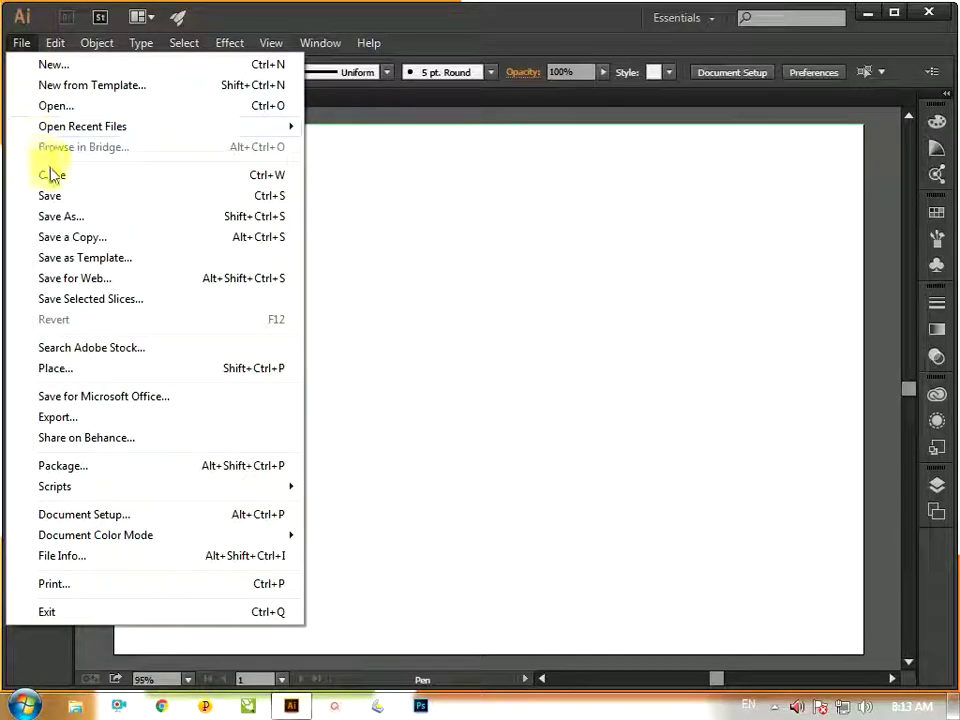
Step: Place pent tool.ai and size it across the artboard
{"action": "left_click", "coordinate": [97, 383]}
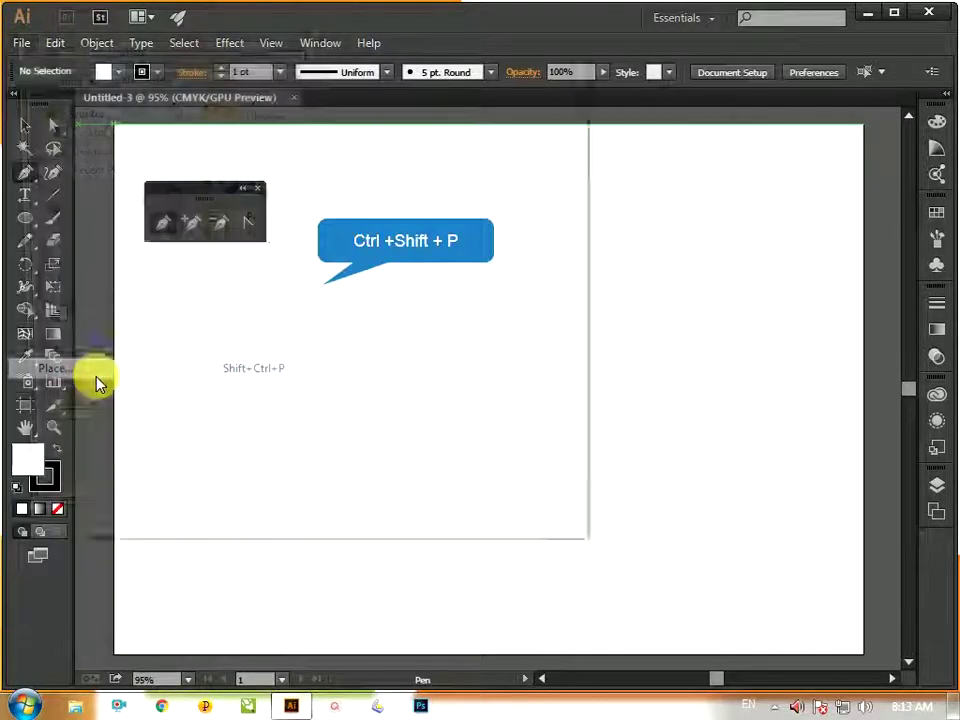
{"action": "mouse_move", "coordinate": [571, 150]}
{"action": "left_mouse_down"}
{"action": "mouse_move", "coordinate": [577, 257]}
{"action": "mouse_move", "coordinate": [553, 272]}
{"action": "left_mouse_up"}
{"action": "left_click", "coordinate": [305, 210]}
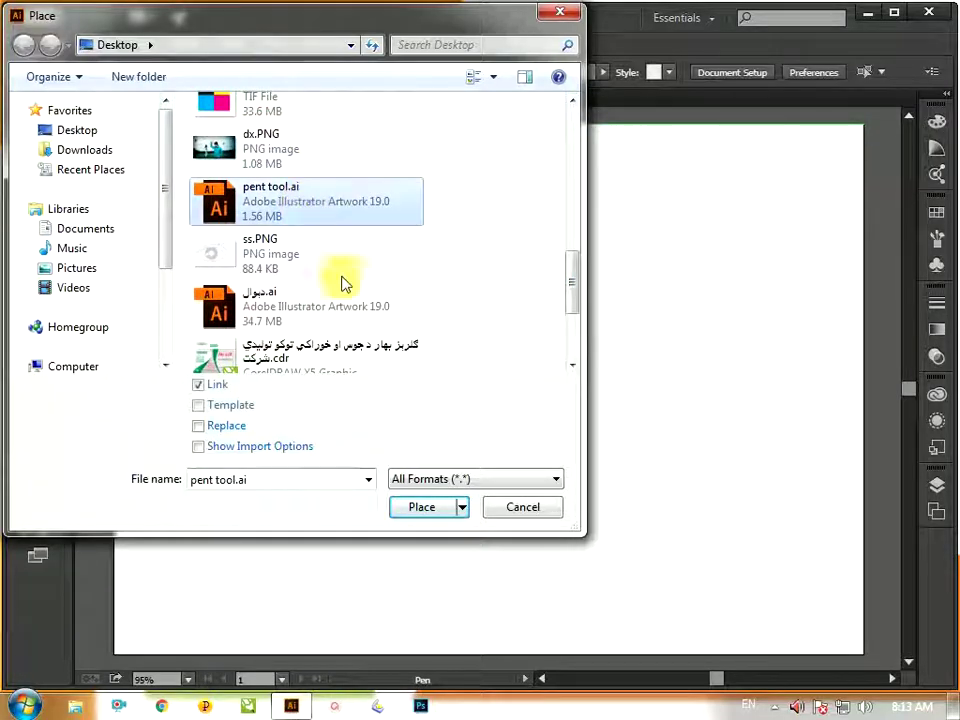
{"action": "left_click", "coordinate": [421, 510]}
{"action": "left_click_drag", "start_coordinate": [321, 197], "coordinate": [857, 632]}
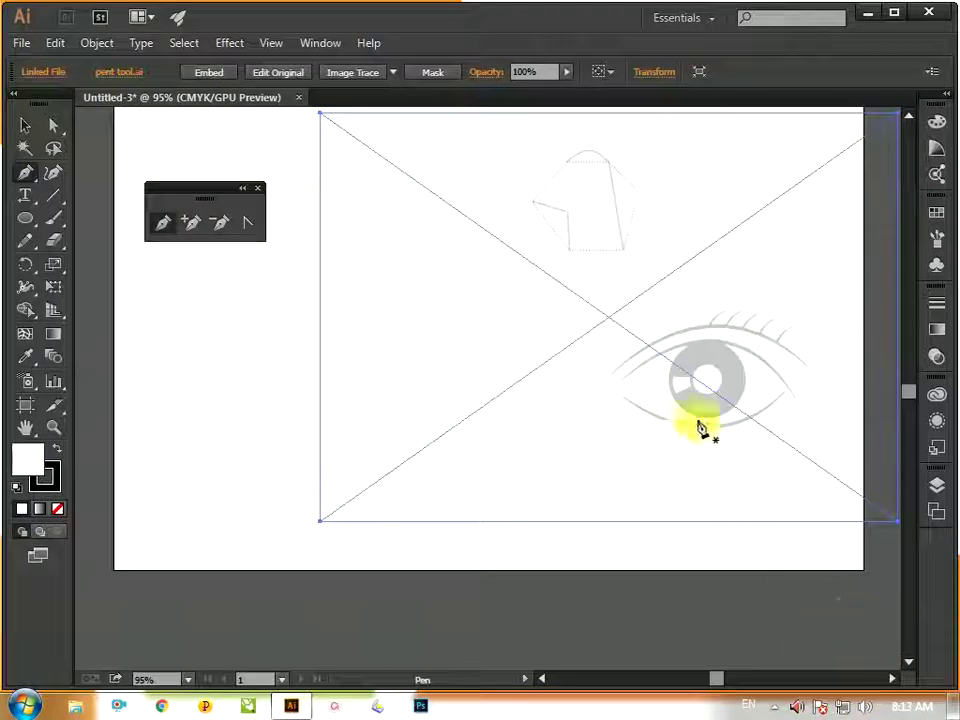
Step: Move the trace image up and left into position, then embed it in the document
{"action": "key", "text": "v"}
{"action": "mouse_move", "coordinate": [717, 388]}
{"action": "left_mouse_down"}
{"action": "mouse_move", "coordinate": [669, 425]}
{"action": "mouse_move", "coordinate": [569, 474]}
{"action": "left_mouse_up"}
{"action": "left_click_drag", "start_coordinate": [658, 449], "coordinate": [644, 394]}
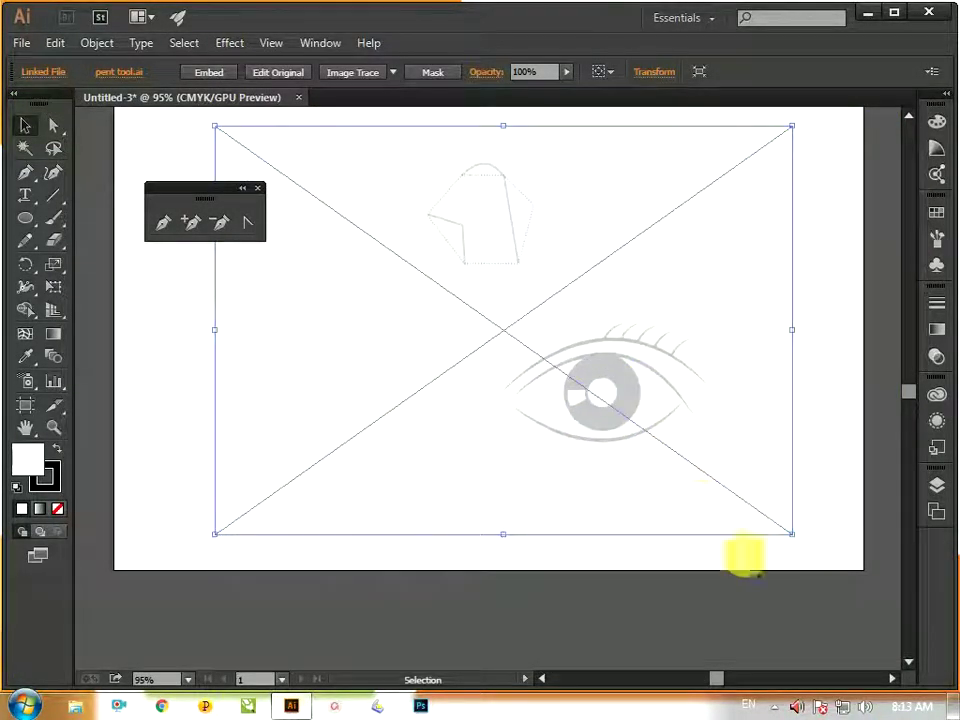
{"action": "left_click", "coordinate": [724, 598]}
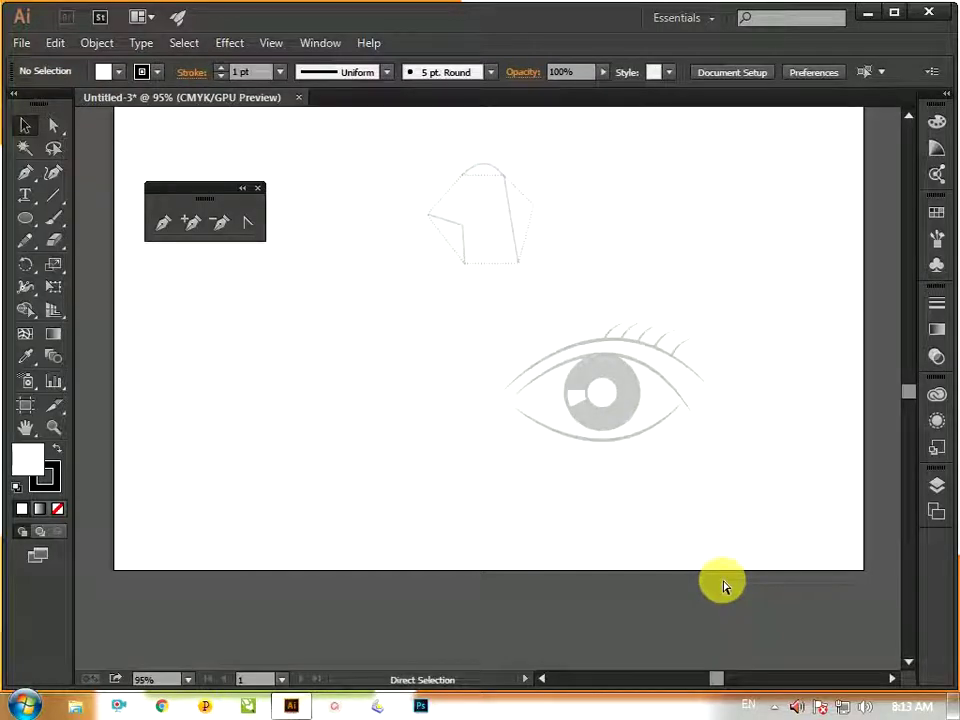
{"action": "key", "text": "ctrl+0"}
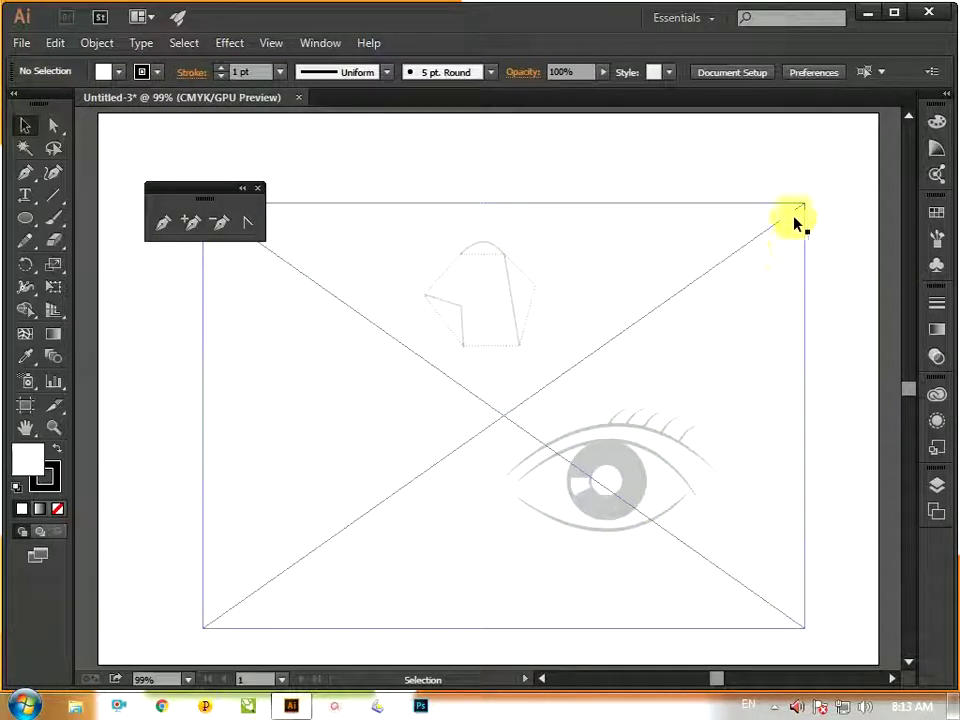
{"action": "left_click", "coordinate": [560, 388]}
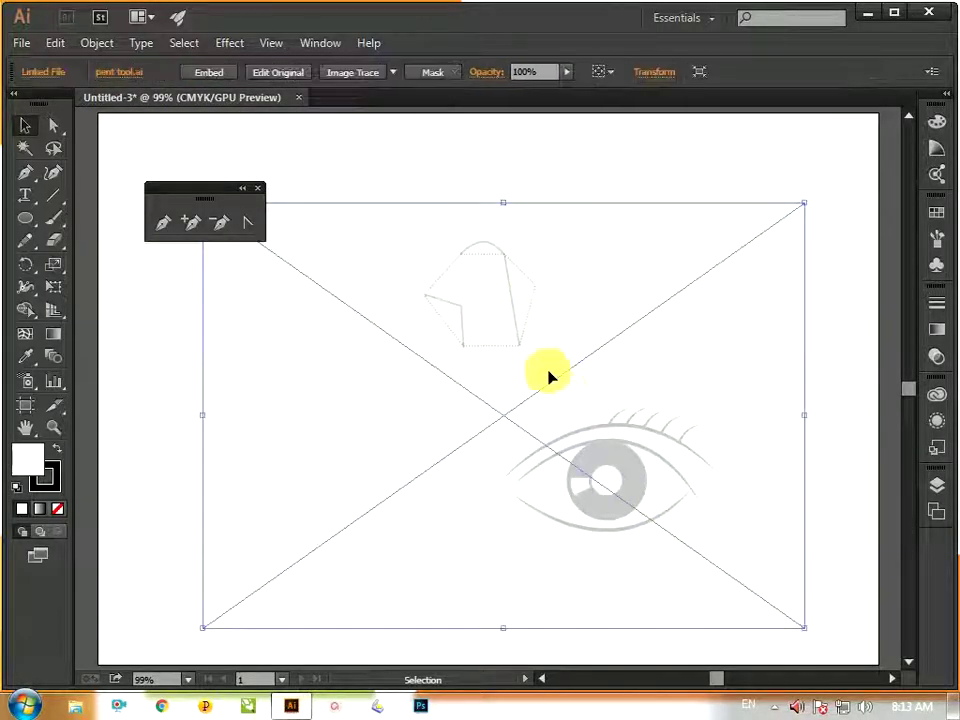
{"action": "left_click", "coordinate": [208, 71]}
{"action": "left_click", "coordinate": [162, 320]}
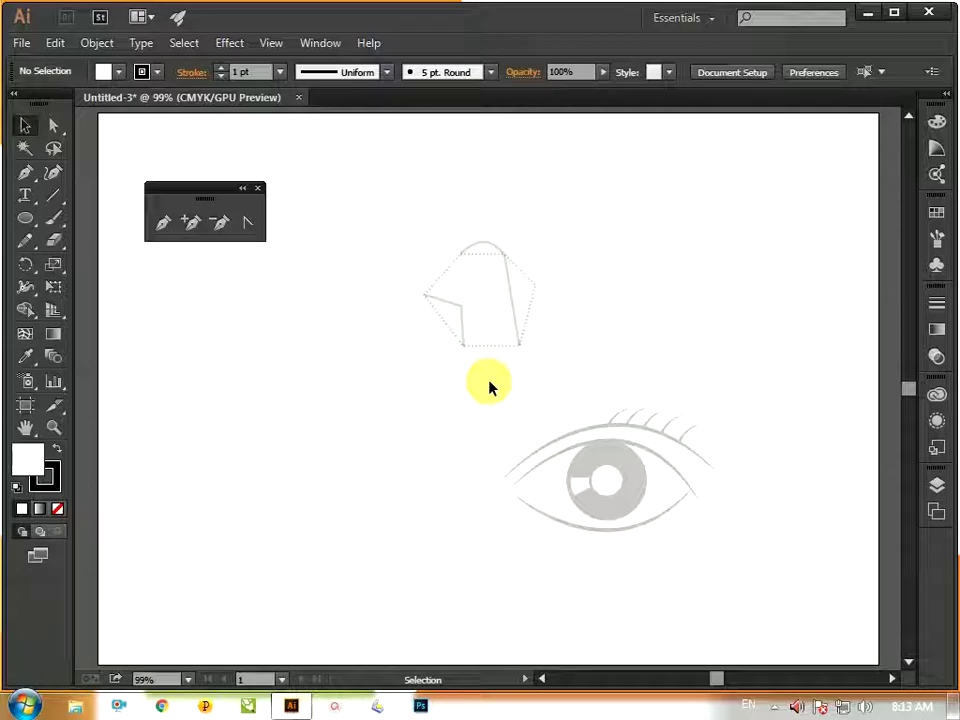
Step: Zoom to 200% on the dotted shape and centre it in view
{"action": "left_click", "coordinate": [514, 285]}
{"action": "left_click", "coordinate": [439, 553]}
{"action": "left_click", "coordinate": [519, 497]}
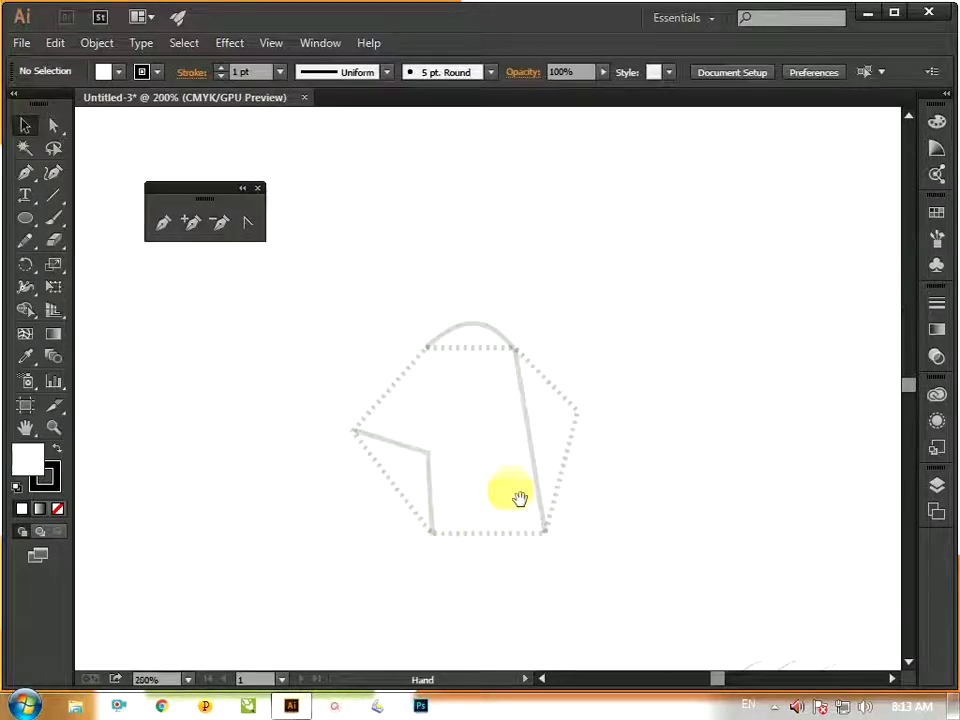
{"action": "left_click_drag", "start_coordinate": [519, 497], "coordinate": [527, 400]}
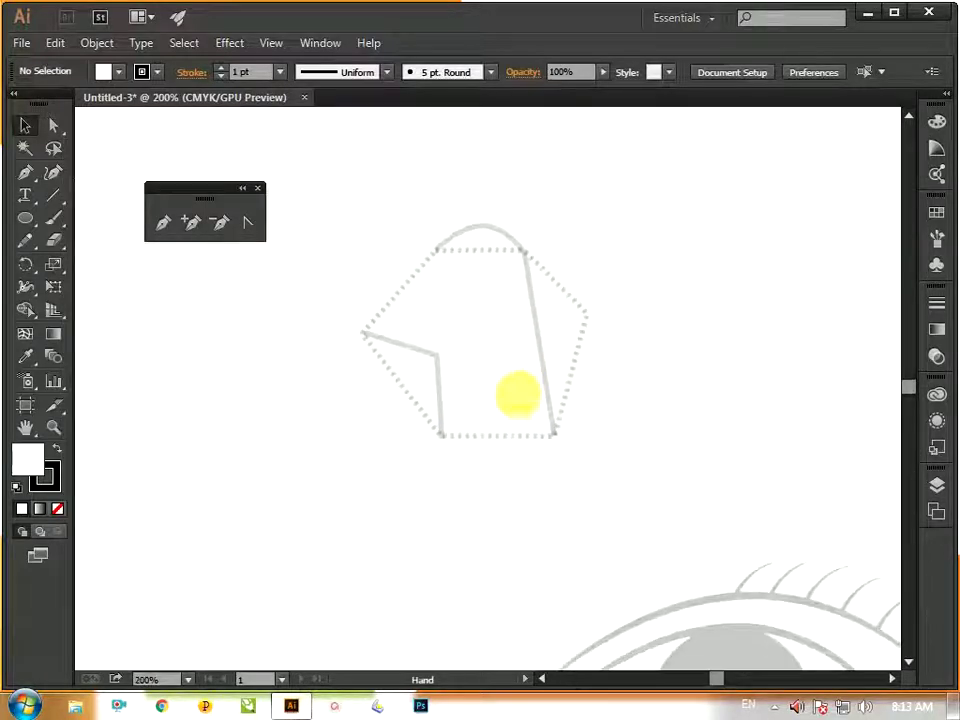
Step: Trace the dotted outline's corners with the Pen tool as a closed straight-sided path
{"action": "left_click", "coordinate": [160, 222]}
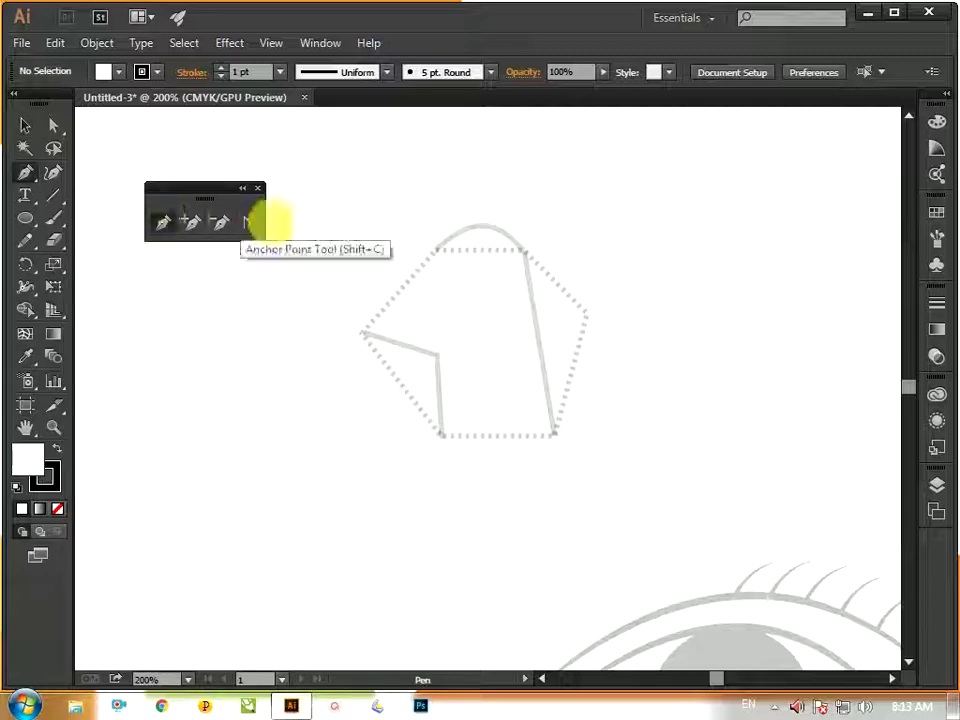
{"action": "left_click", "coordinate": [434, 251]}
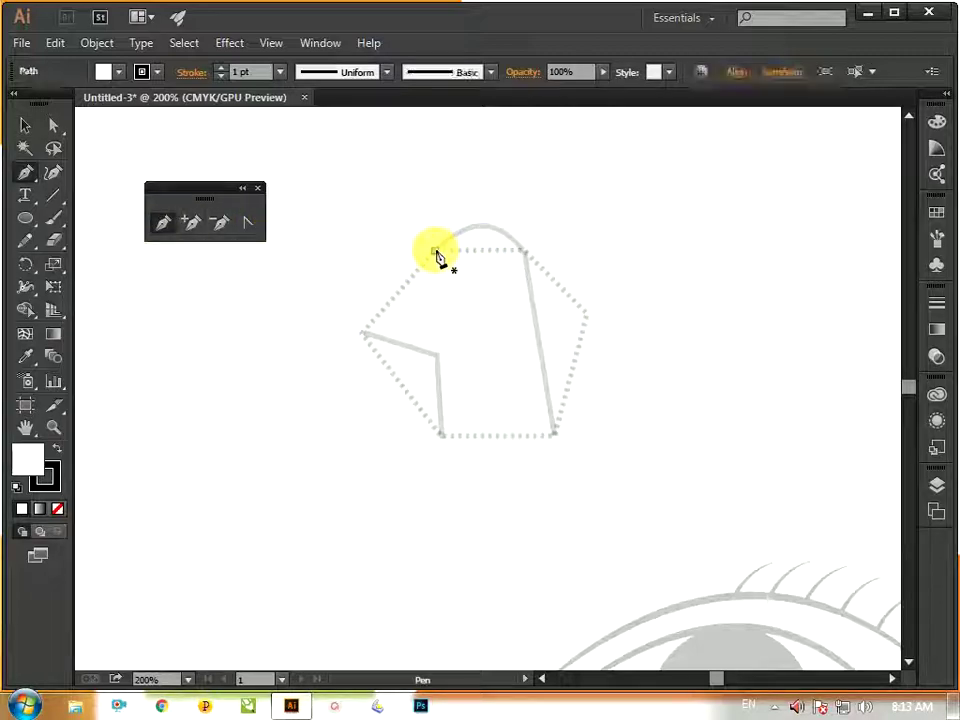
{"action": "left_click", "coordinate": [526, 252]}
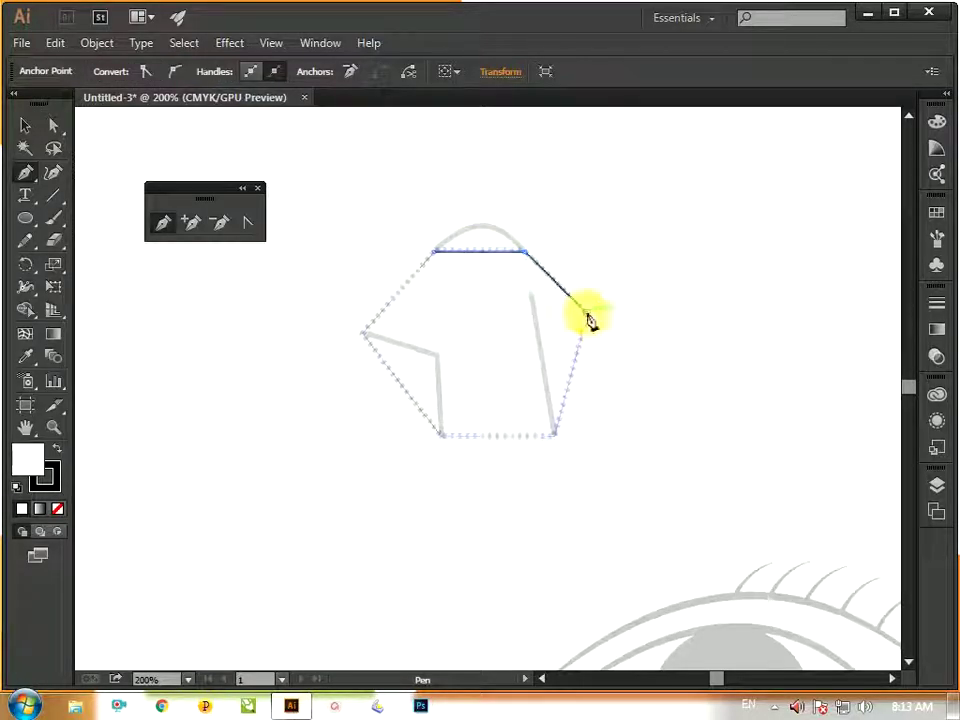
{"action": "left_click", "coordinate": [586, 314]}
{"action": "left_click", "coordinate": [555, 433]}
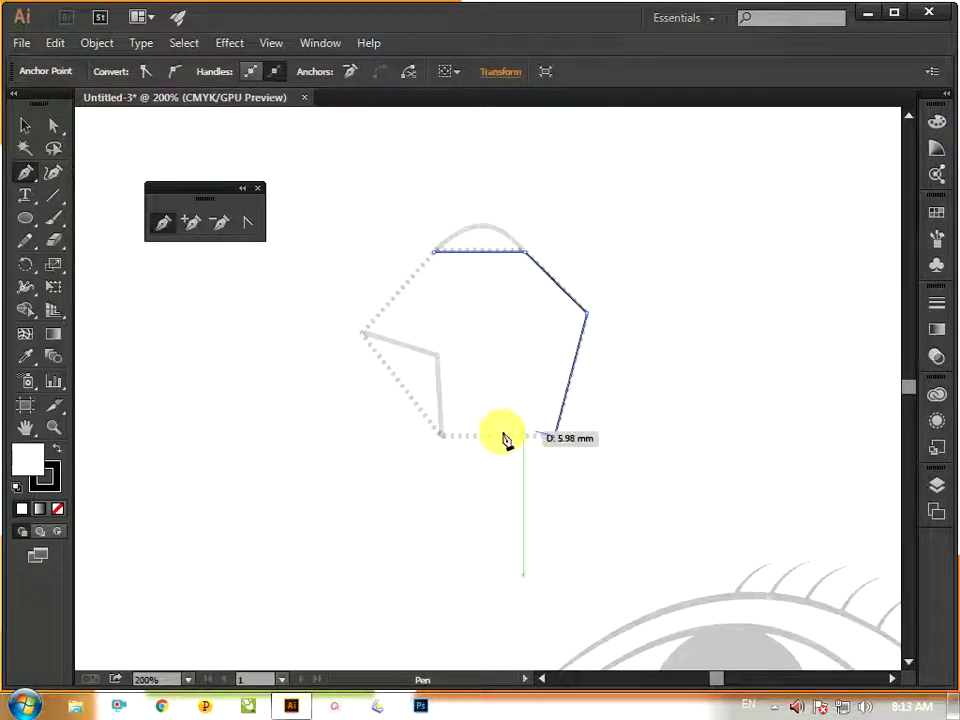
{"action": "left_click", "coordinate": [441, 437]}
{"action": "left_click", "coordinate": [362, 333]}
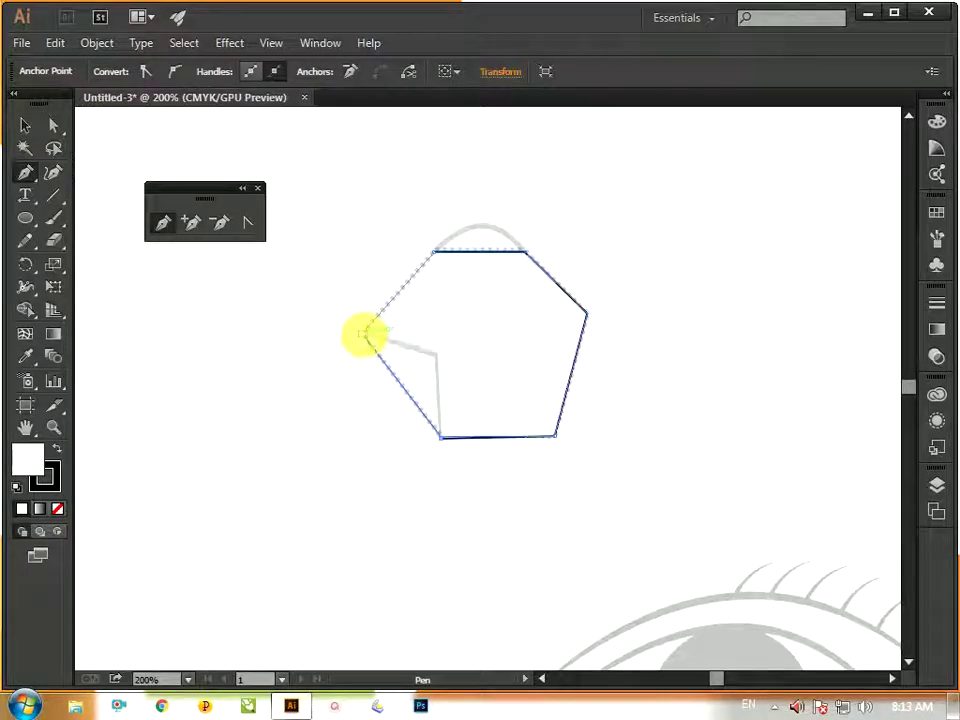
{"action": "left_click", "coordinate": [433, 251]}
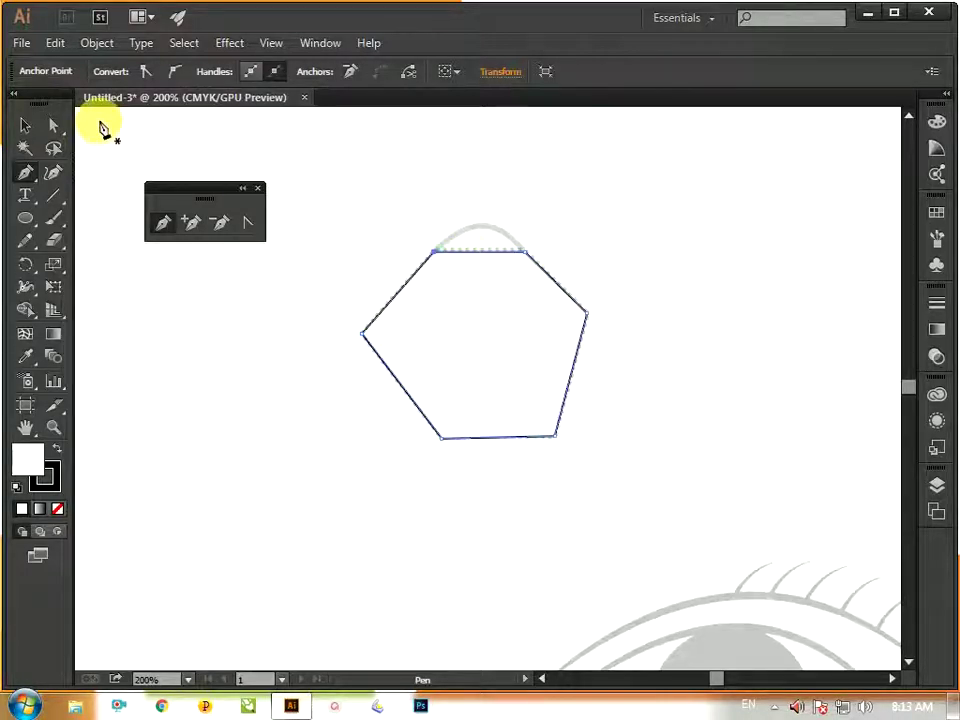
{"action": "left_click", "coordinate": [25, 125]}
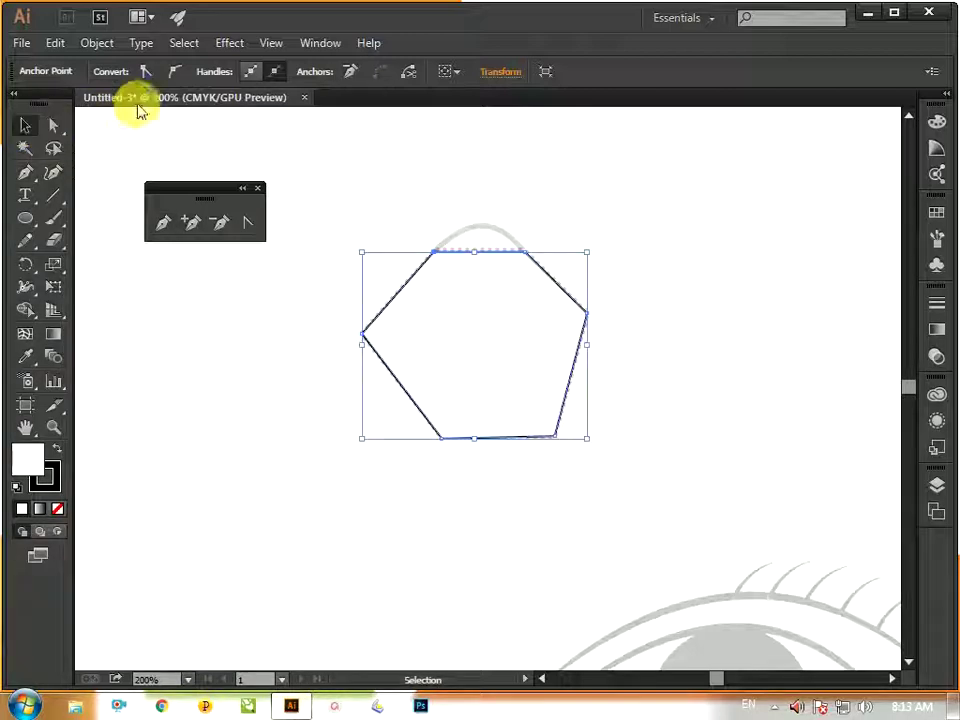
Step: Reselect the traced path and remove its fill
{"action": "left_click", "coordinate": [390, 195]}
{"action": "left_click", "coordinate": [471, 330]}
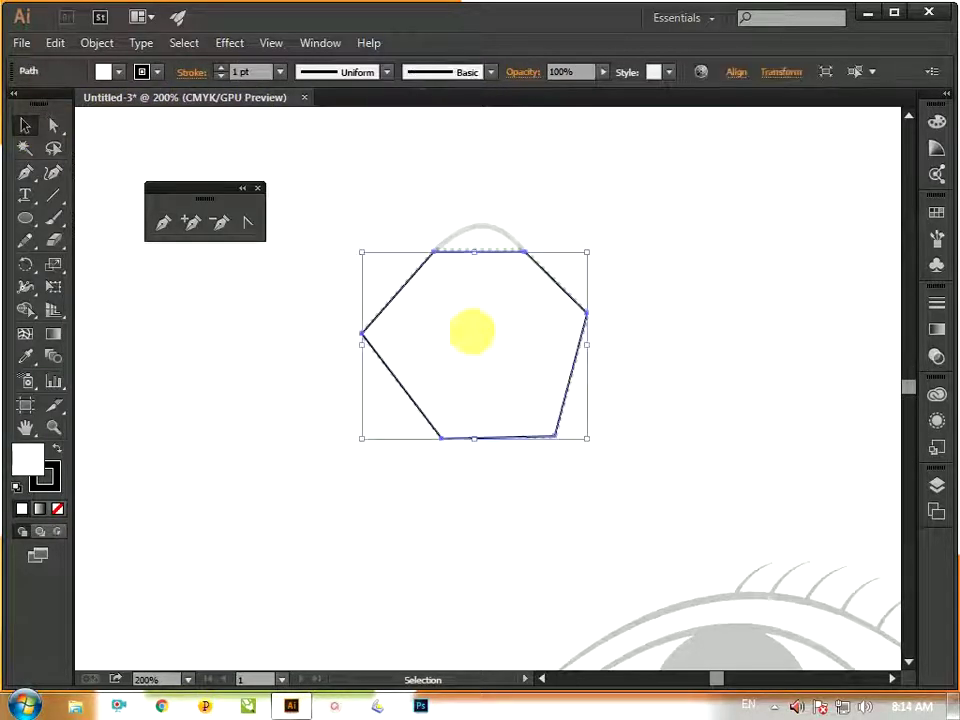
{"action": "left_click", "coordinate": [118, 75]}
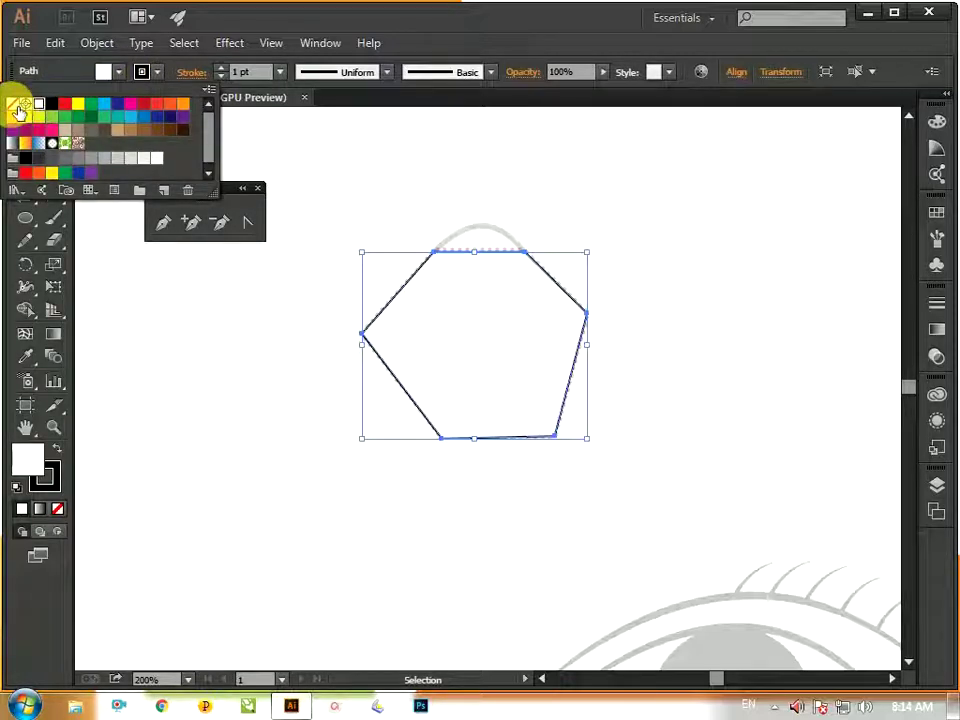
{"action": "left_click", "coordinate": [14, 106]}
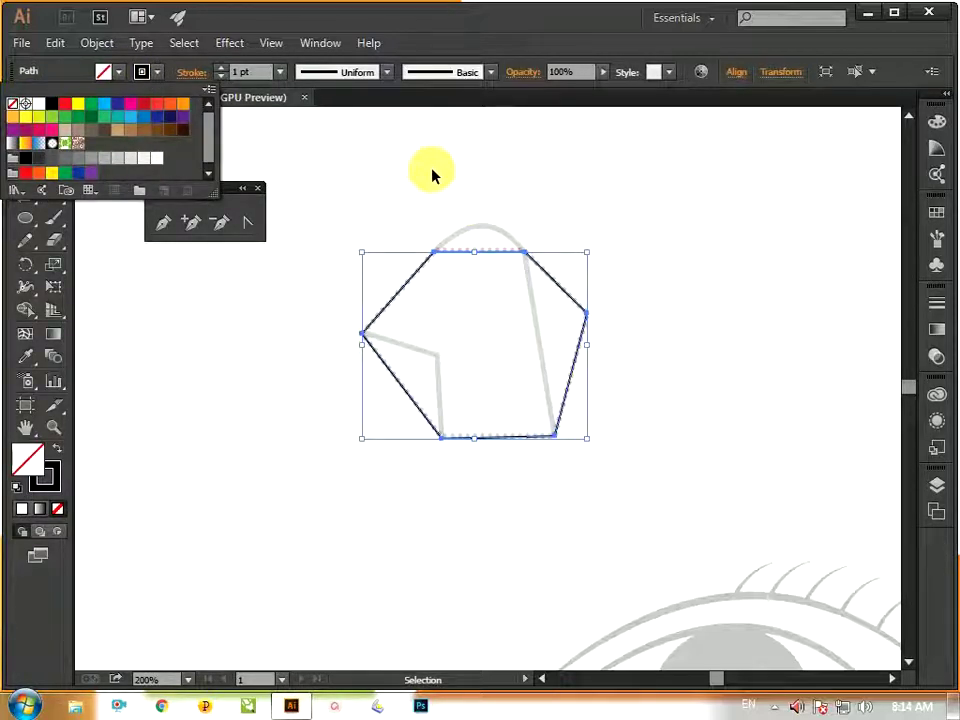
{"action": "left_click", "coordinate": [432, 175]}
Step: Give the outline a 2 pt red stroke, then deselect and zoom in
{"action": "left_click", "coordinate": [280, 72]}
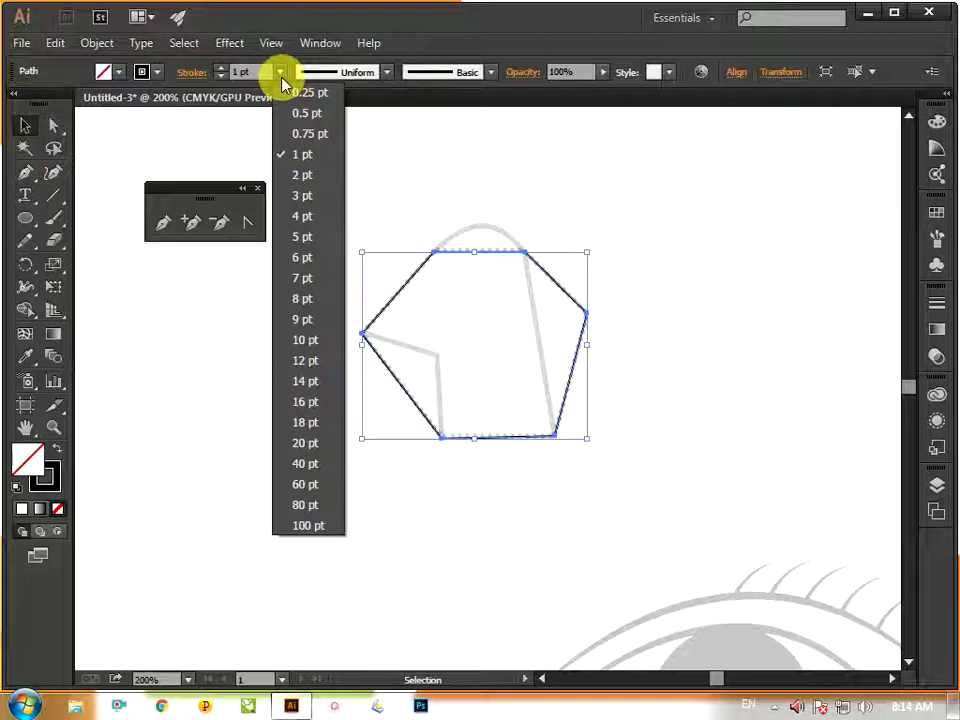
{"action": "left_click", "coordinate": [312, 176]}
{"action": "left_click", "coordinate": [155, 78]}
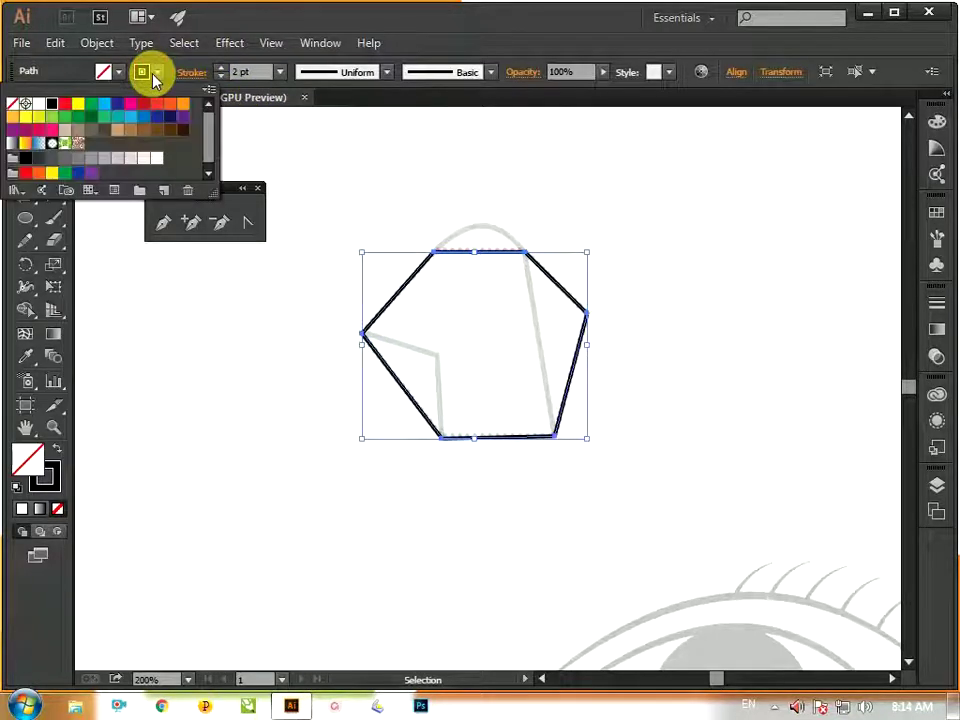
{"action": "left_click", "coordinate": [157, 103]}
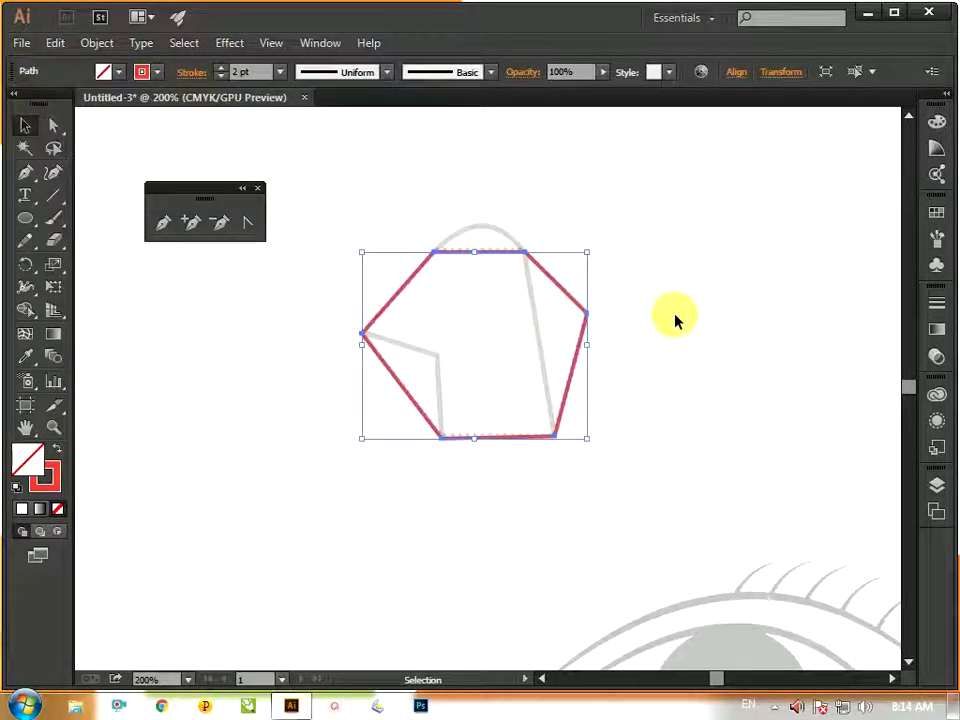
{"action": "left_click", "coordinate": [697, 350]}
{"action": "left_click", "coordinate": [583, 306]}
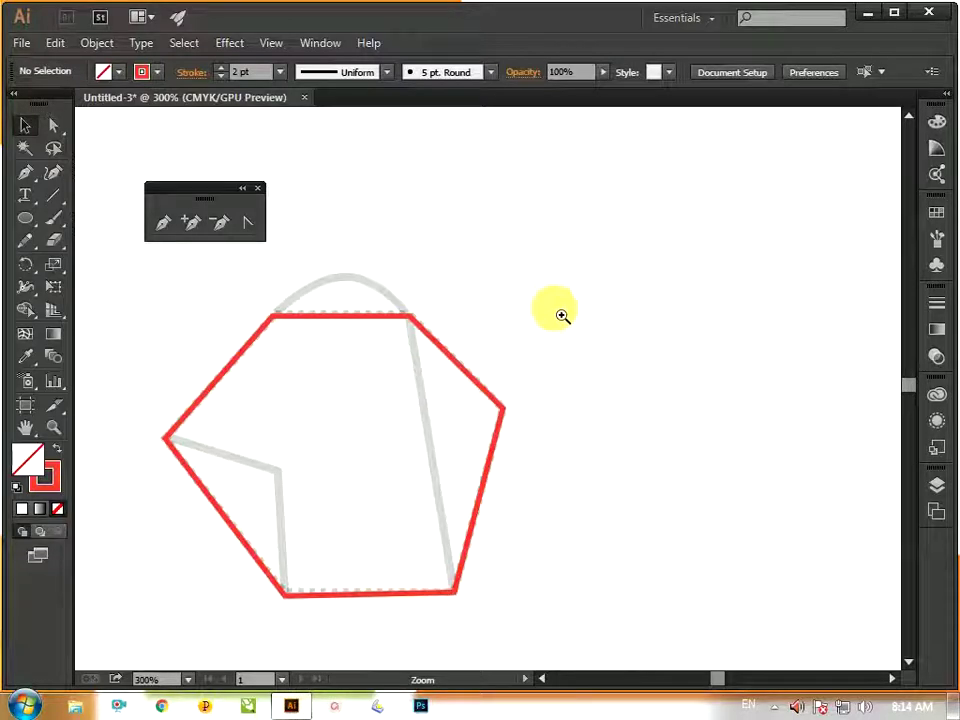
Step: Add an anchor point on the red outline's lower-left edge with the Add Anchor Point tool
{"action": "left_click_drag", "start_coordinate": [480, 343], "coordinate": [556, 297]}
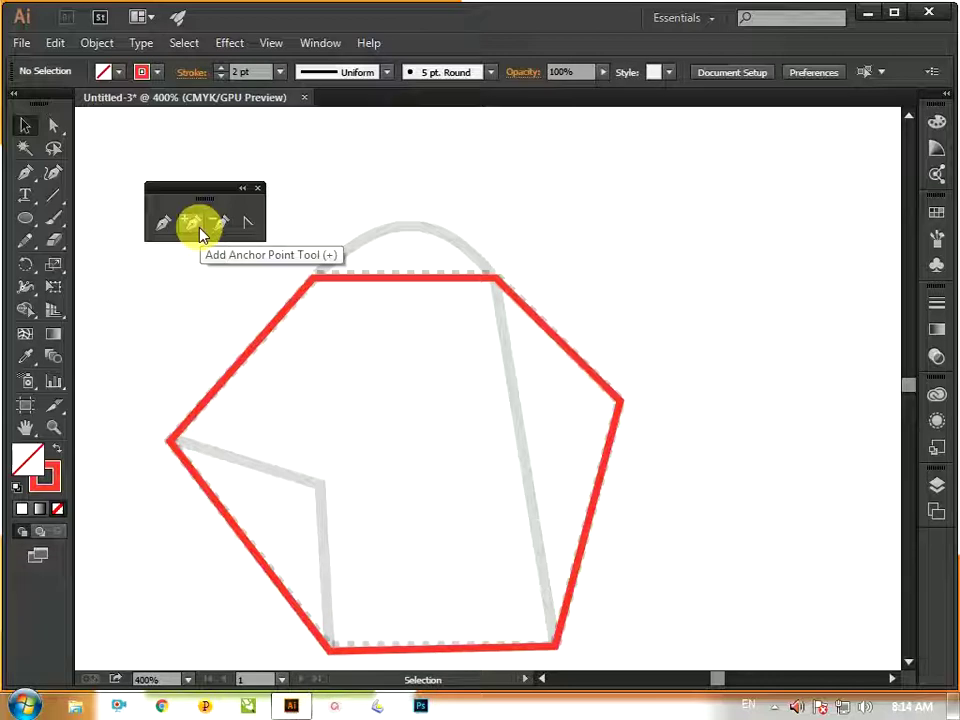
{"action": "left_click", "coordinate": [200, 233]}
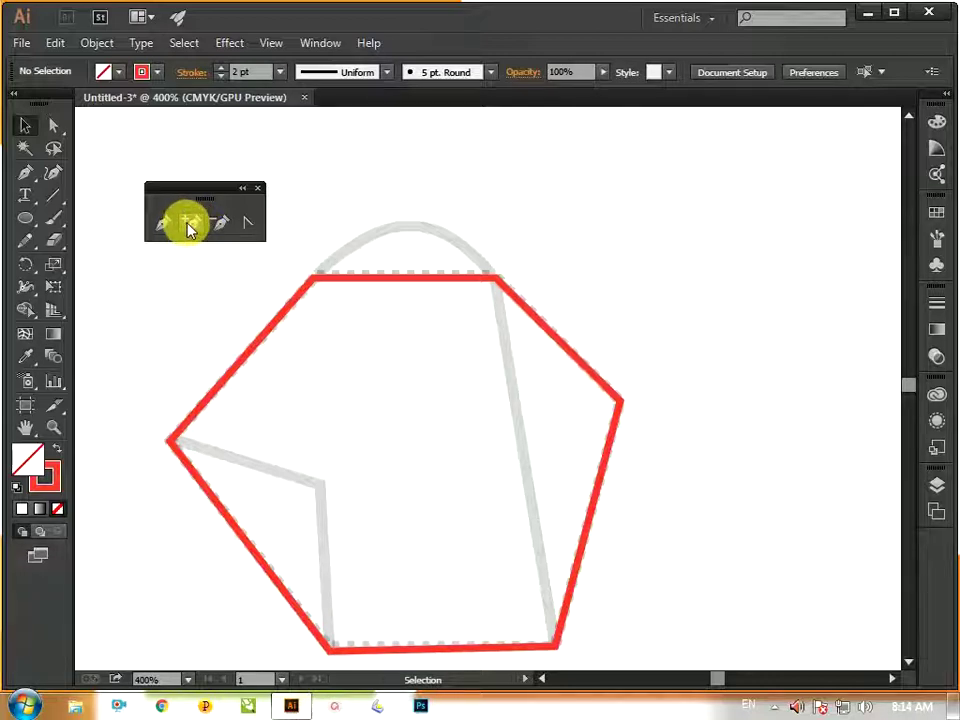
{"action": "left_click", "coordinate": [190, 222]}
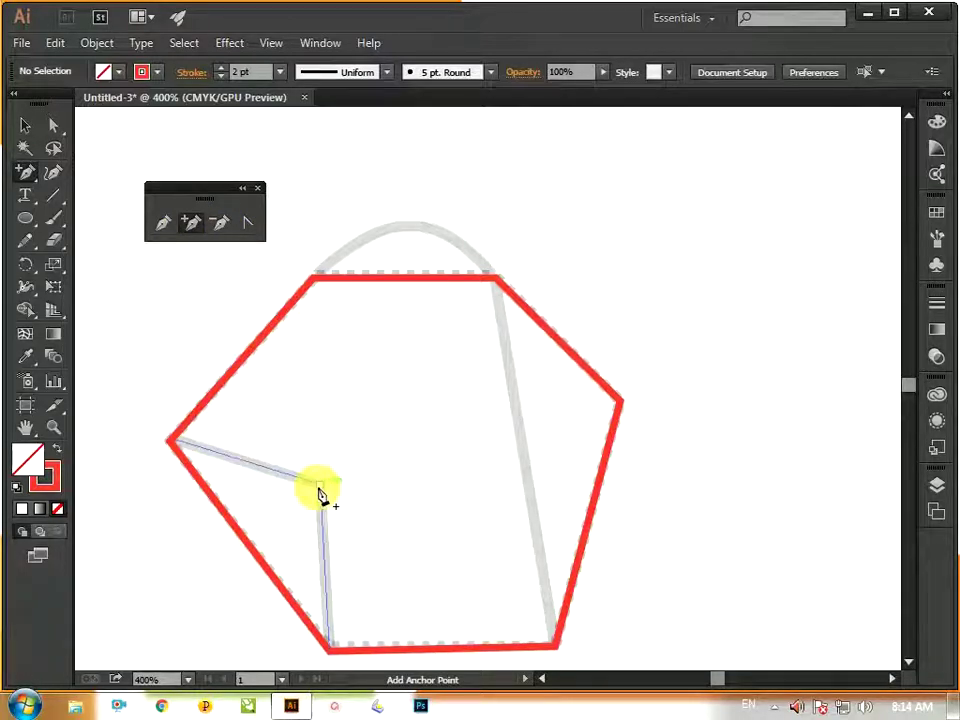
{"action": "left_click", "coordinate": [250, 545]}
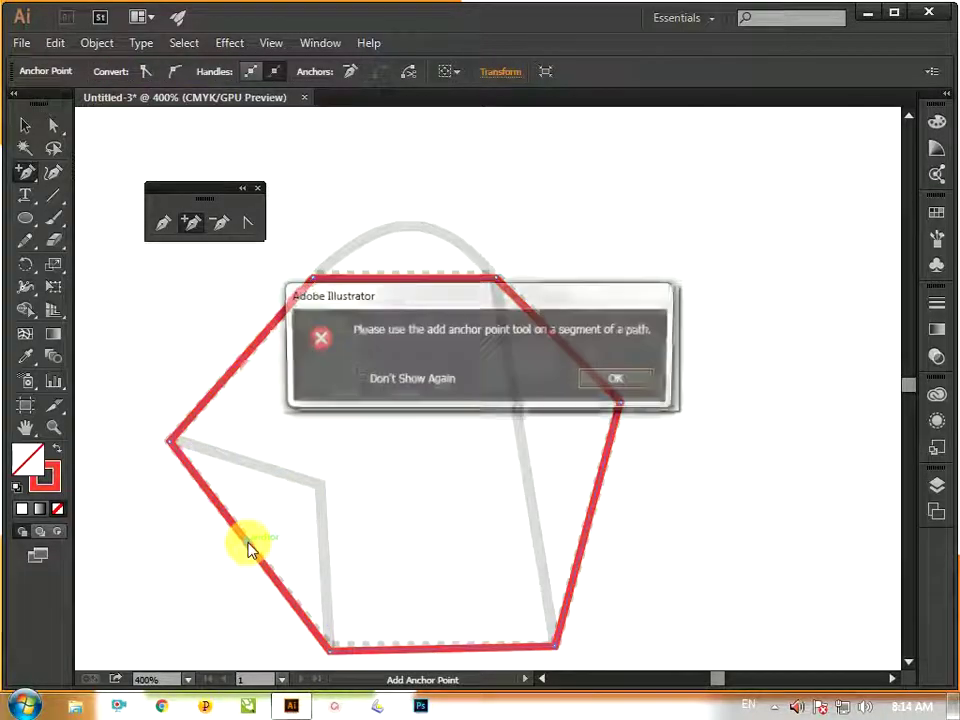
{"action": "left_click", "coordinate": [600, 381]}
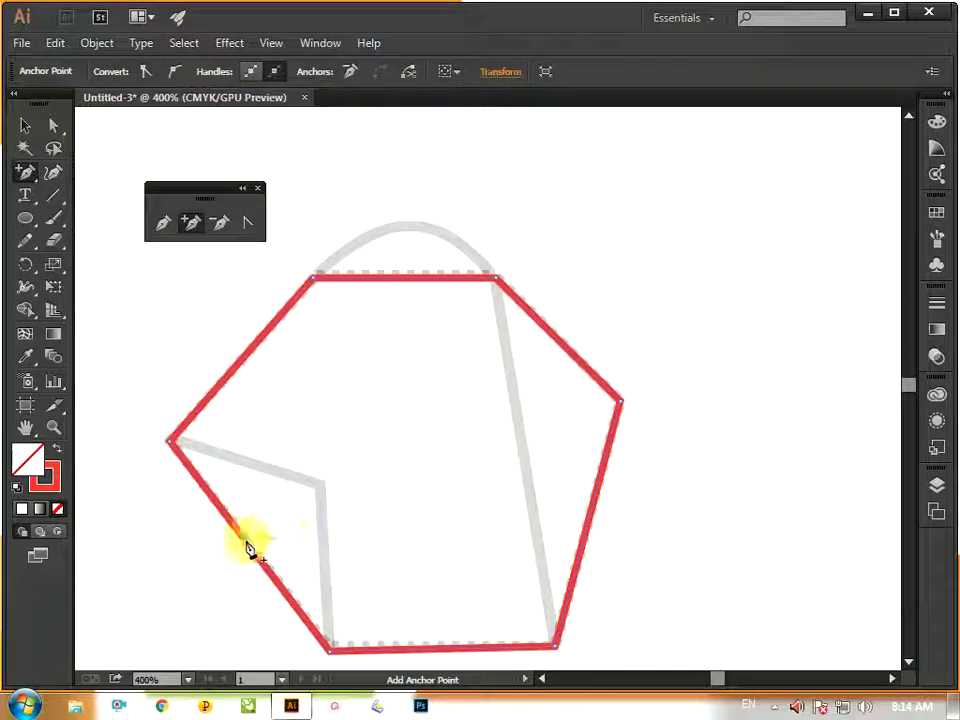
{"action": "left_click", "coordinate": [28, 126]}
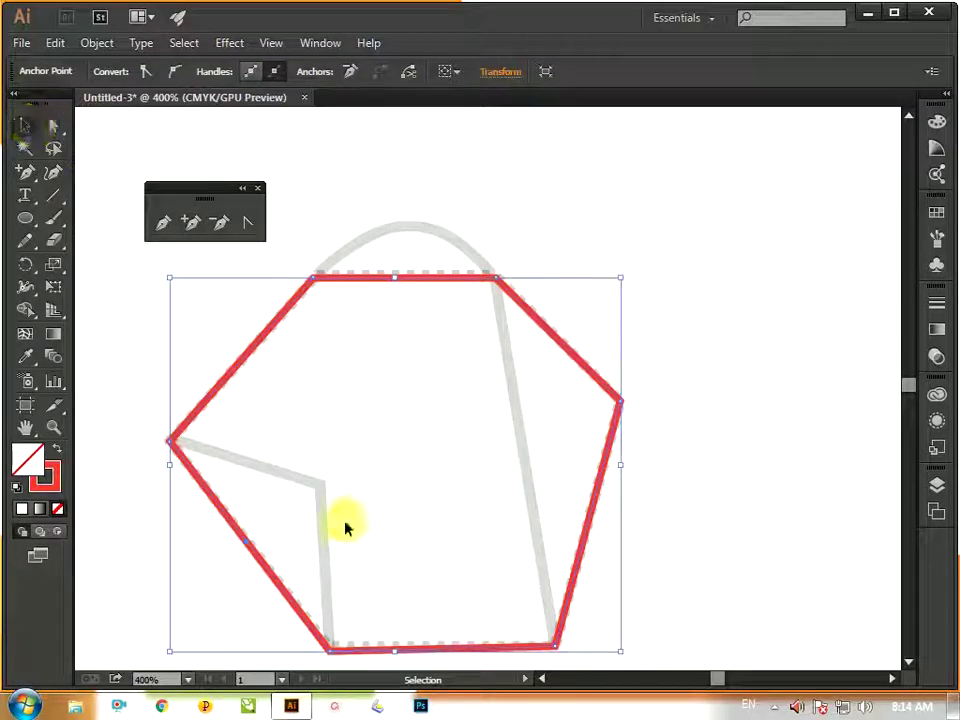
Step: Drag the new lower-left anchor inward to the trace's notch with Direct Selection
{"action": "left_click", "coordinate": [54, 126]}
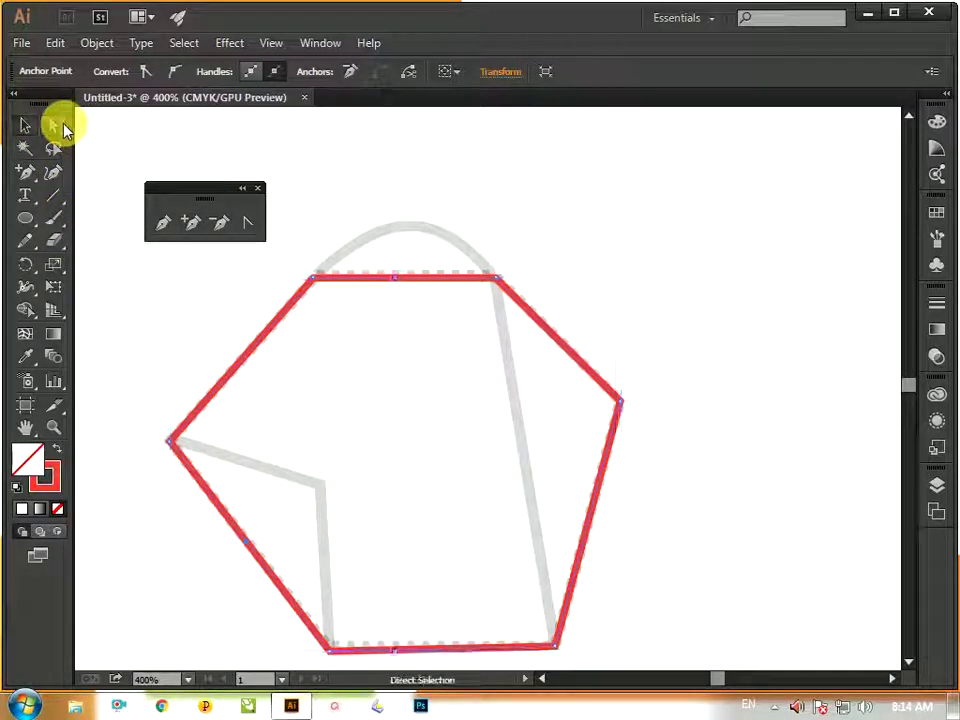
{"action": "left_click_drag", "start_coordinate": [249, 549], "coordinate": [320, 490]}
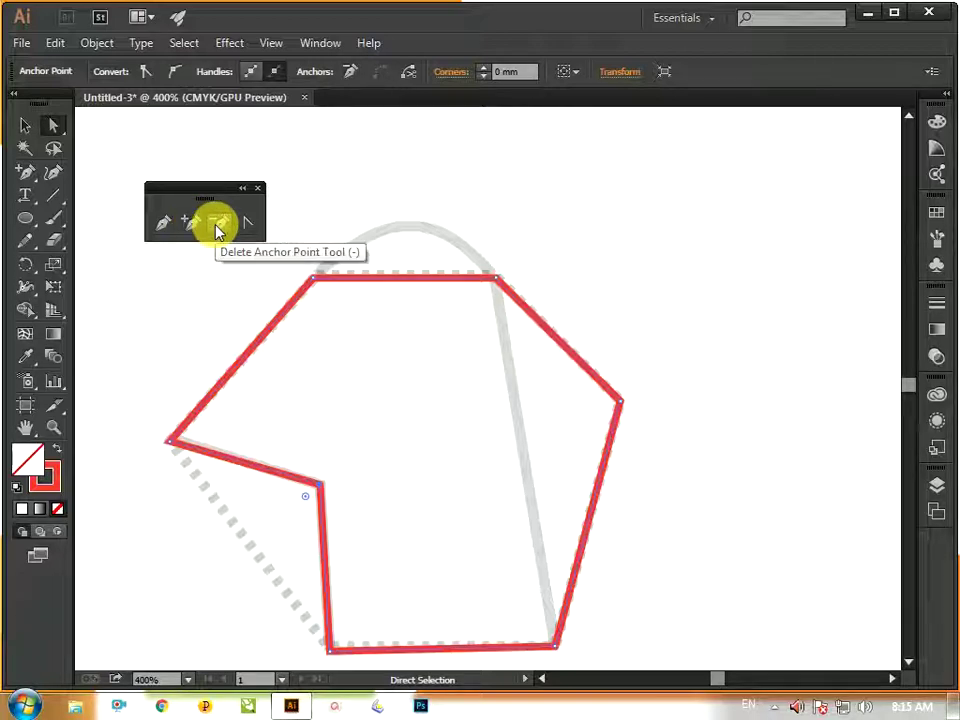
Step: Delete the red outline's right-hand corner anchor so the right edge runs straight
{"action": "left_click", "coordinate": [219, 224]}
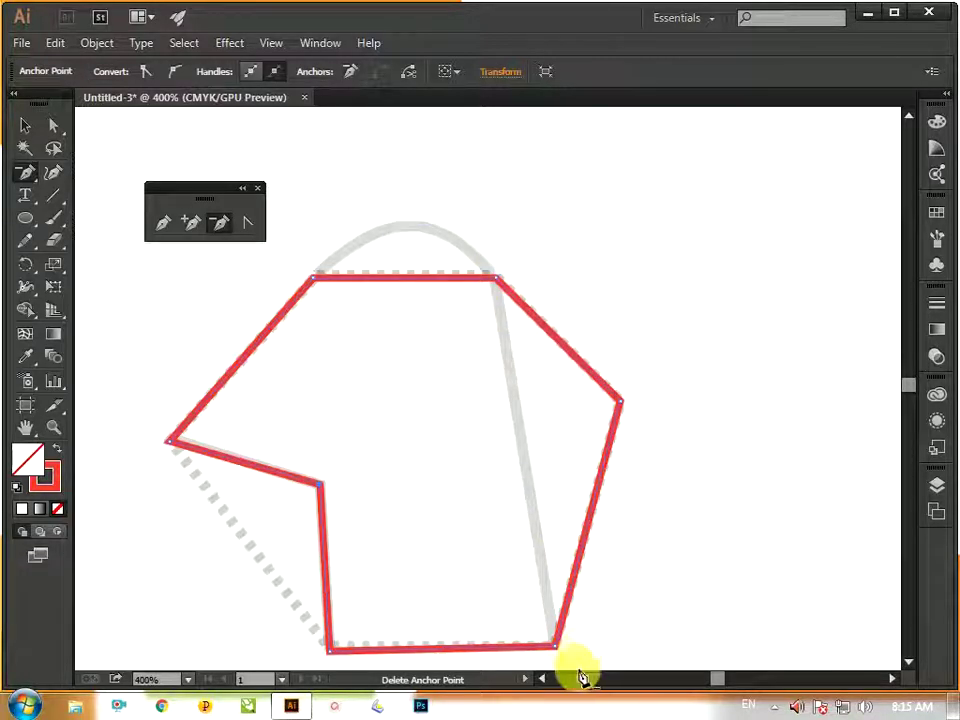
{"action": "left_click", "coordinate": [619, 402]}
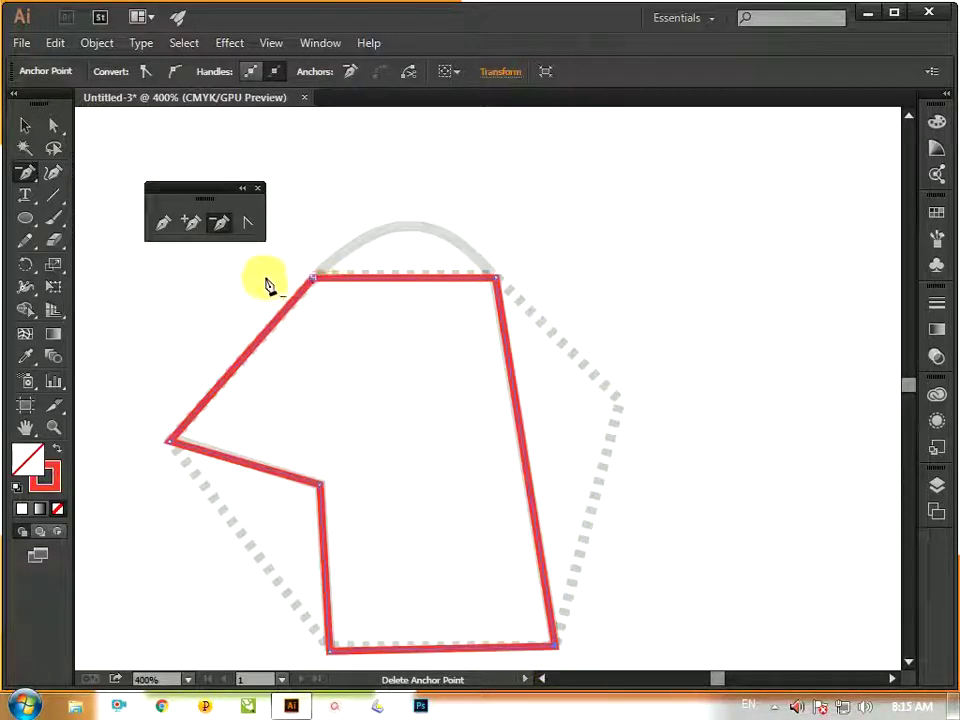
Step: Curve the outline's top edge upward into an arch, then move the outline up and right
{"action": "left_click", "coordinate": [244, 226]}
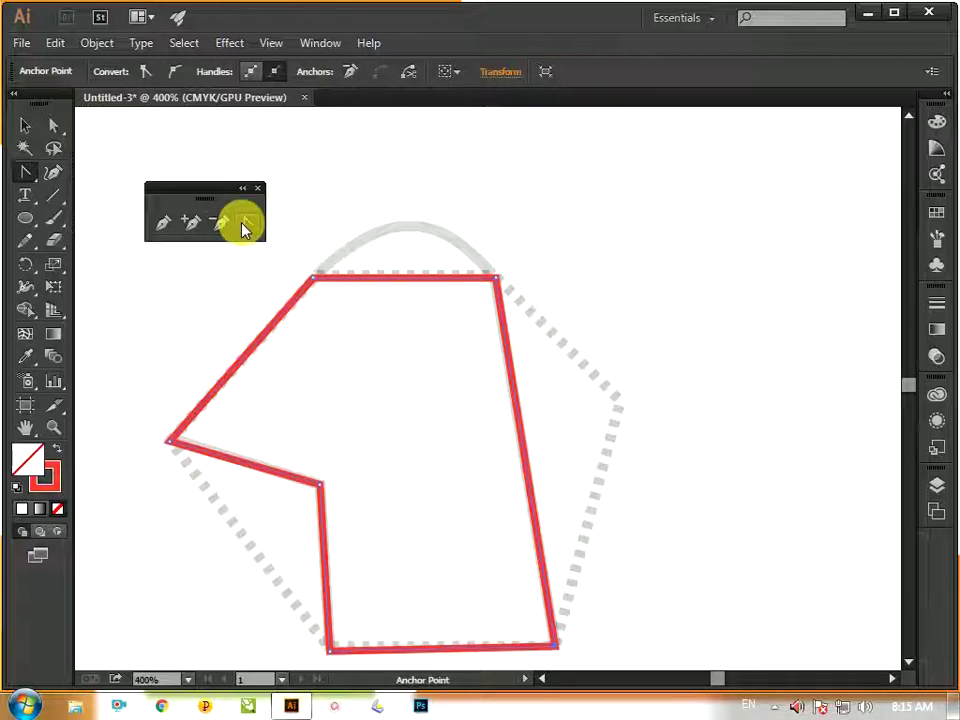
{"action": "left_click", "coordinate": [396, 285]}
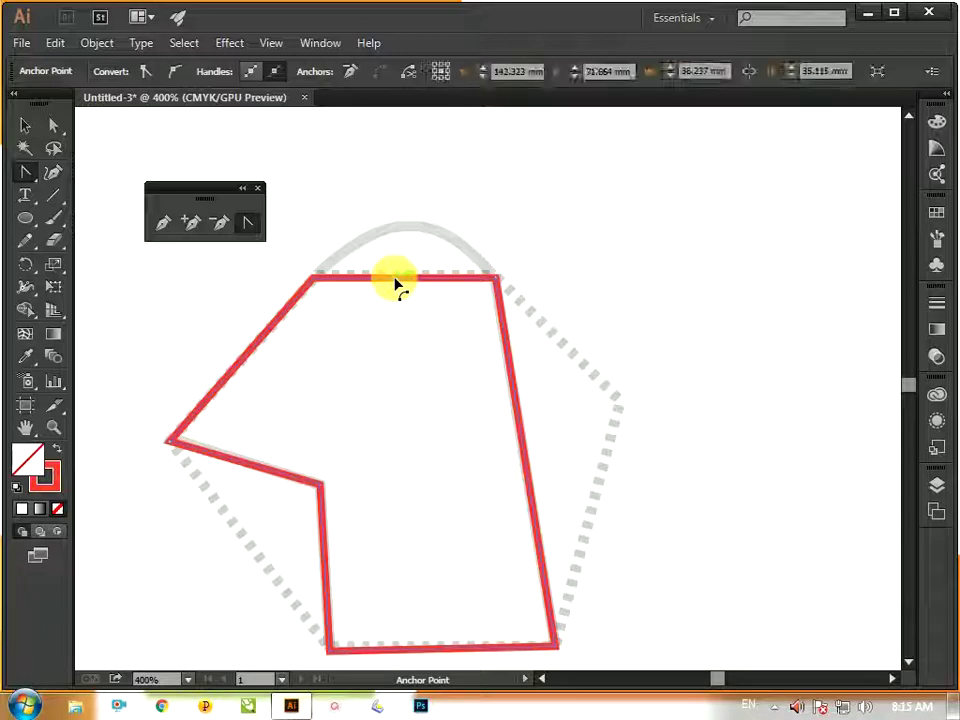
{"action": "left_click_drag", "start_coordinate": [397, 287], "coordinate": [407, 232]}
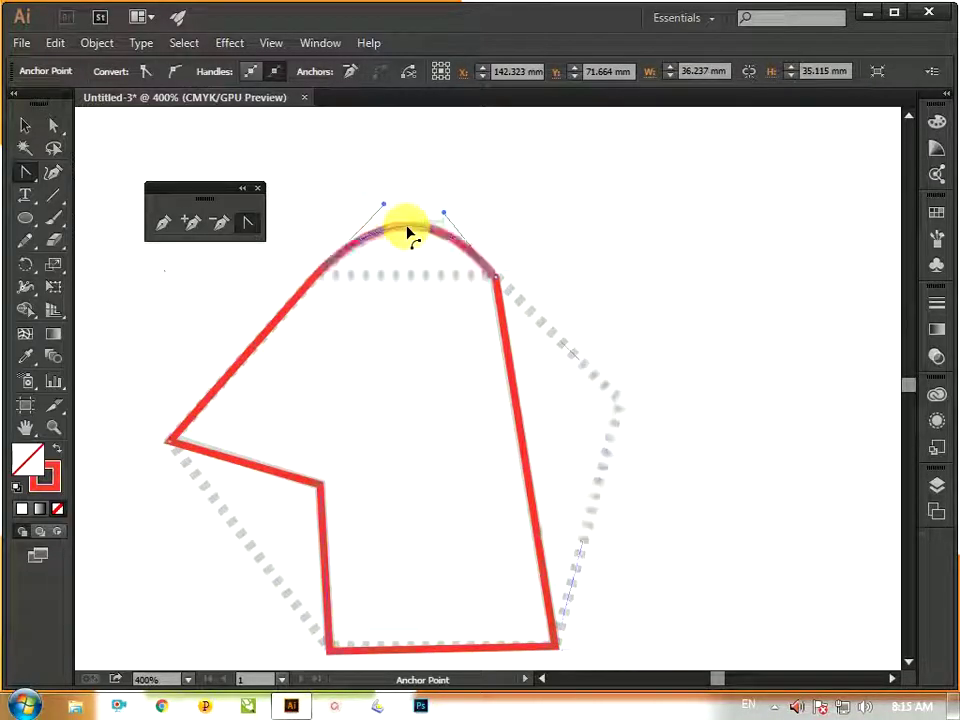
{"action": "left_click", "coordinate": [22, 124]}
{"action": "left_click_drag", "start_coordinate": [527, 444], "coordinate": [900, 294]}
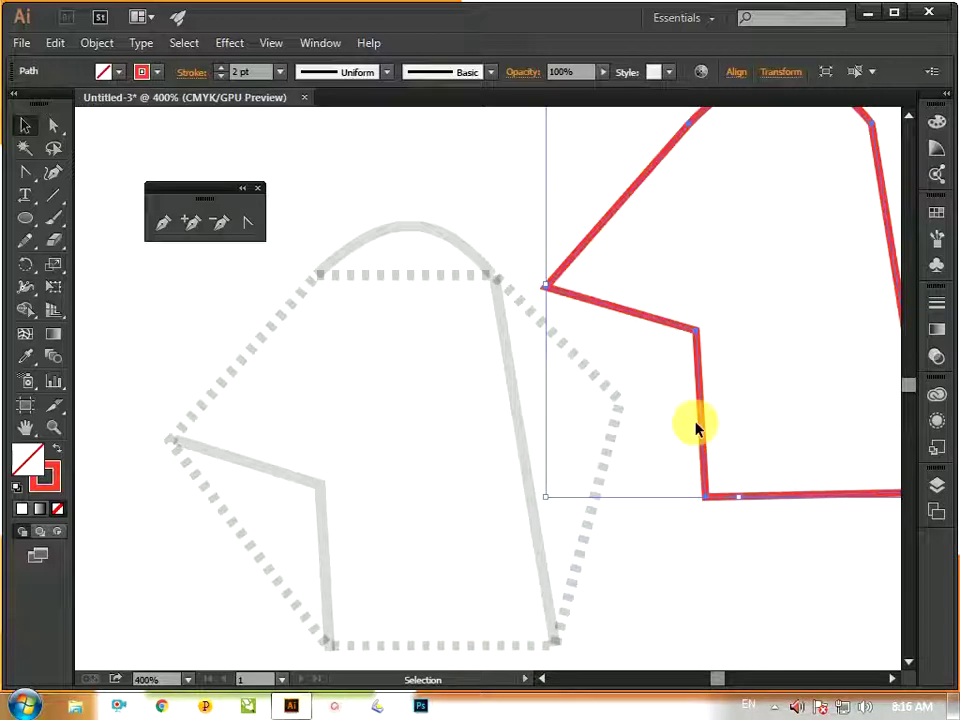
Step: Trace the upper eyelid crease as a pen curve from the eye's left corner
{"action": "key", "text": "ctrl+0"}
{"action": "key", "text": "z"}
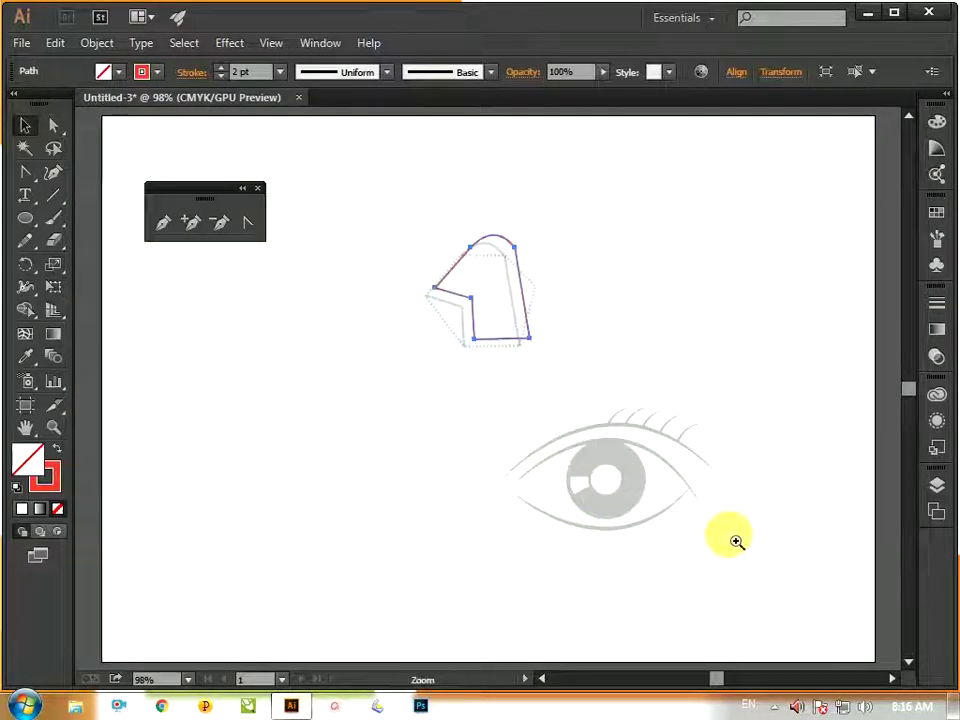
{"action": "left_click", "coordinate": [735, 540]}
{"action": "left_click", "coordinate": [420, 335]}
{"action": "left_click", "coordinate": [449, 371]}
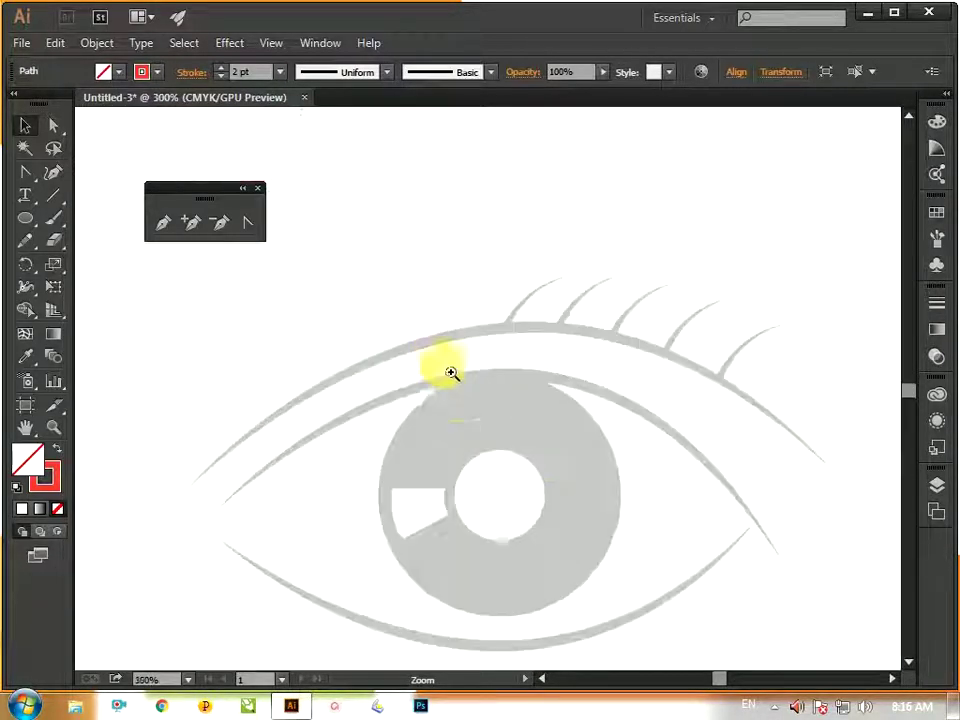
{"action": "left_click_drag", "start_coordinate": [450, 373], "coordinate": [446, 422]}
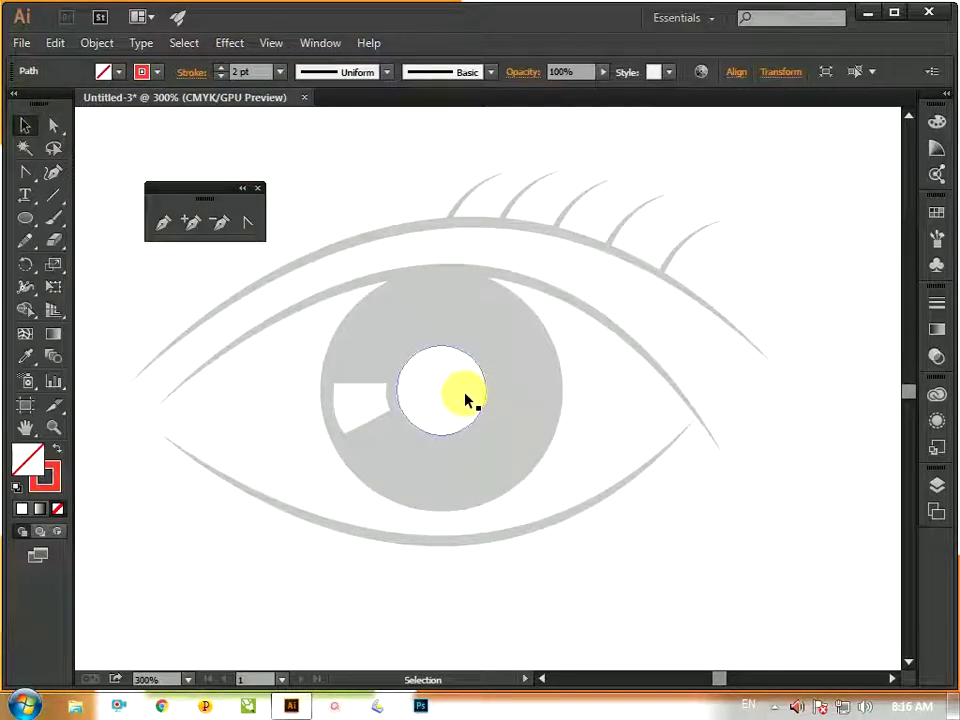
{"action": "key", "text": "ctrl+minus"}
{"action": "key", "text": "ctrl+minus"}
{"action": "key", "text": "p"}
{"action": "left_click", "coordinate": [302, 384]}
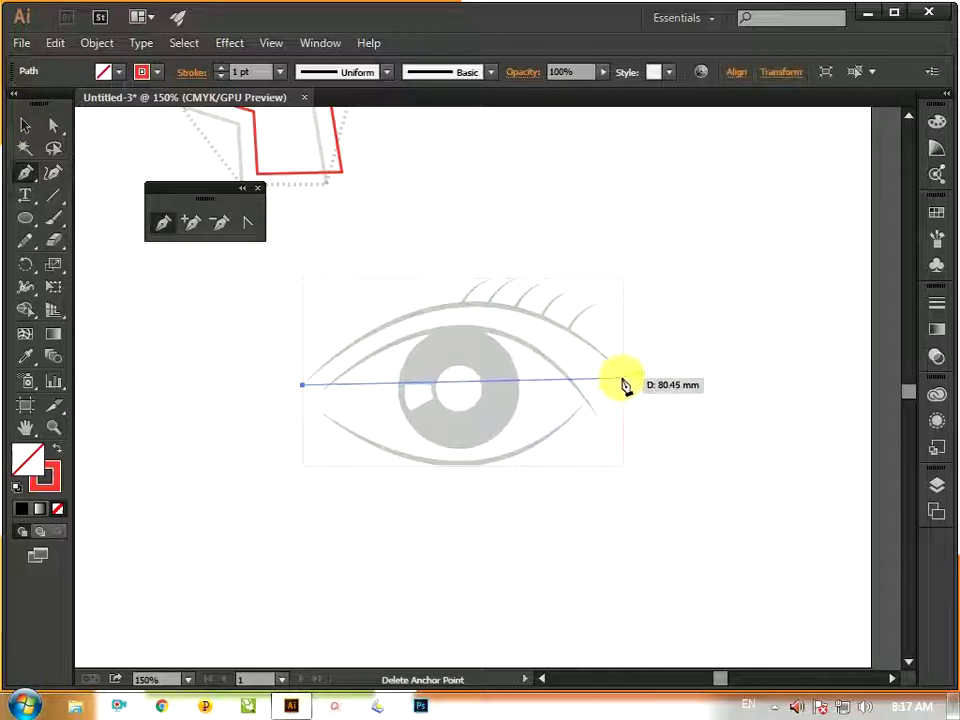
{"action": "left_click_drag", "start_coordinate": [622, 374], "coordinate": [788, 540]}
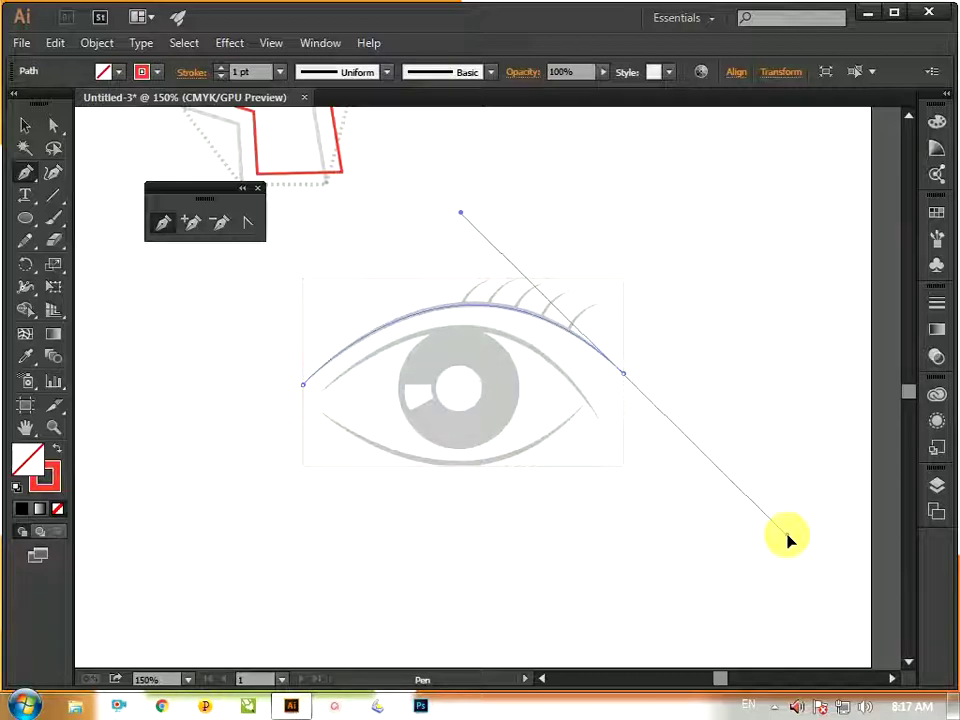
{"action": "left_click_drag", "start_coordinate": [787, 534], "coordinate": [787, 535]}
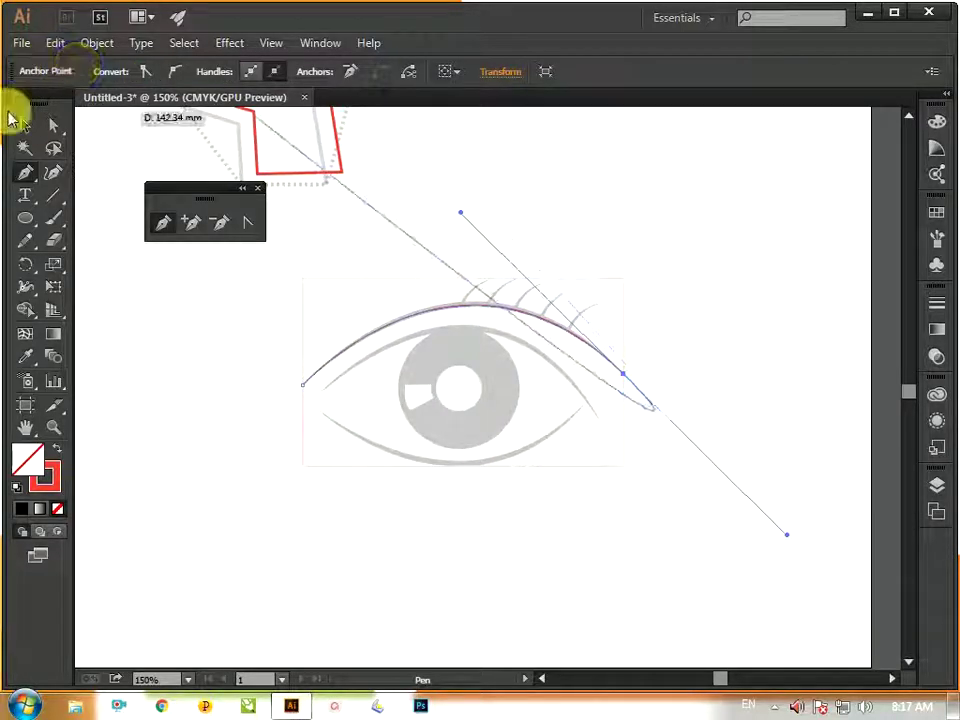
{"action": "left_click", "coordinate": [25, 125]}
{"action": "left_click", "coordinate": [246, 439]}
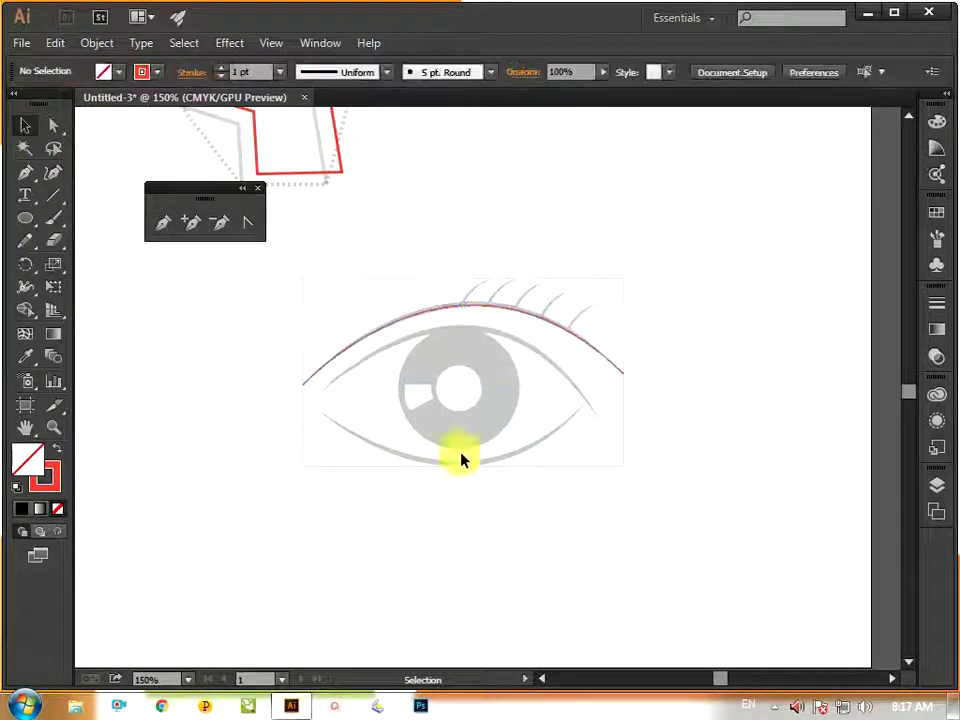
Step: Trace the upper eyelid as a second curved pen path from the left corner
{"action": "left_click", "coordinate": [163, 222]}
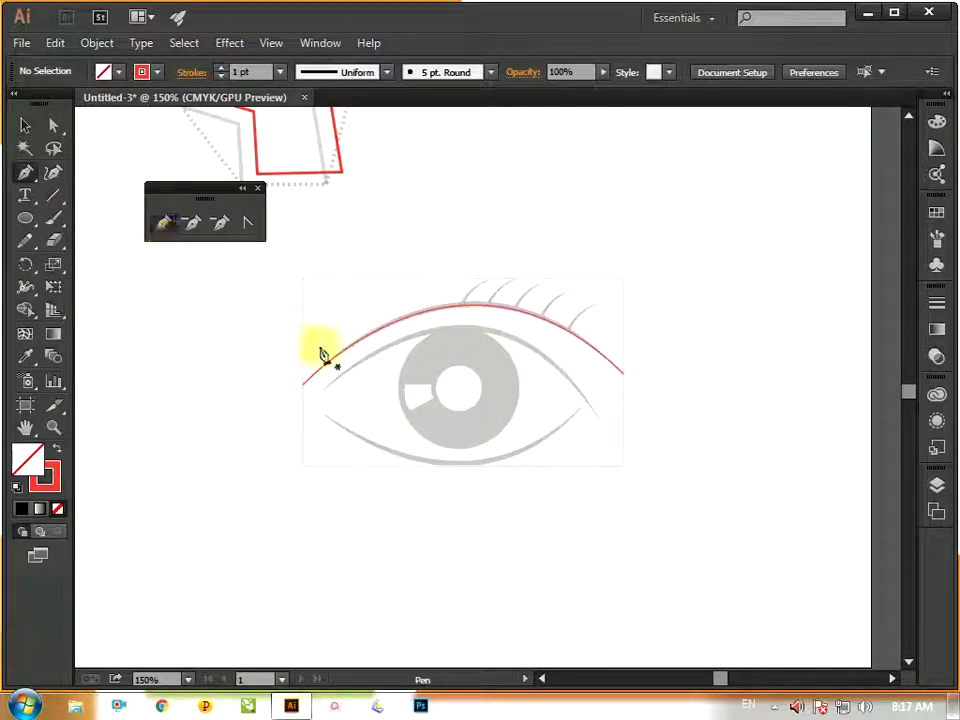
{"action": "left_click", "coordinate": [318, 392]}
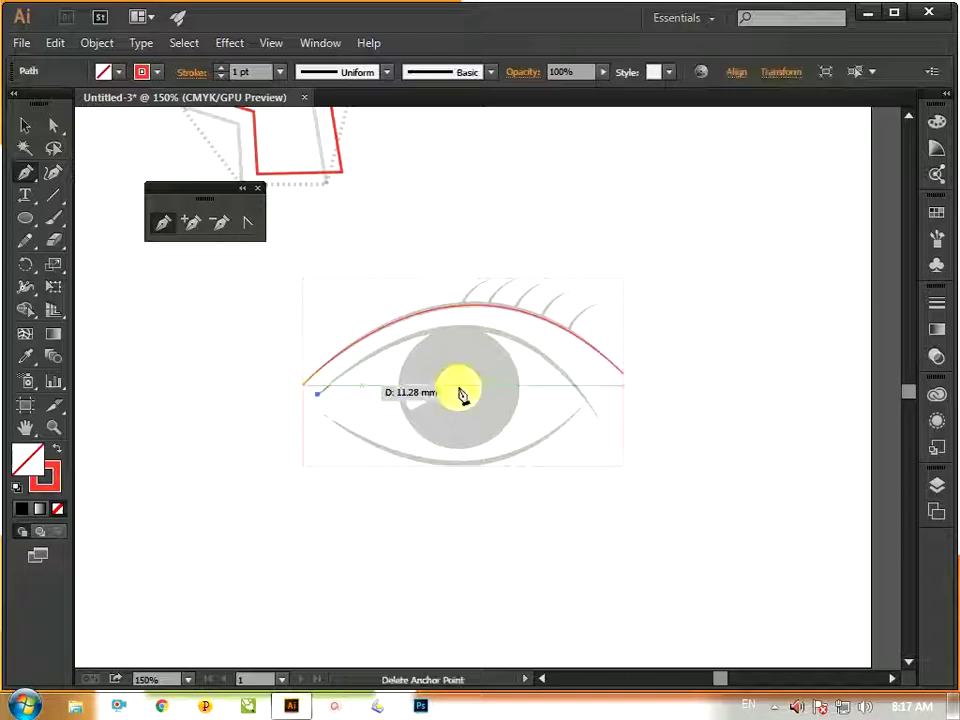
{"action": "mouse_move", "coordinate": [597, 417]}
{"action": "left_mouse_down"}
{"action": "mouse_move", "coordinate": [722, 612]}
{"action": "mouse_move", "coordinate": [712, 603]}
{"action": "left_mouse_up"}
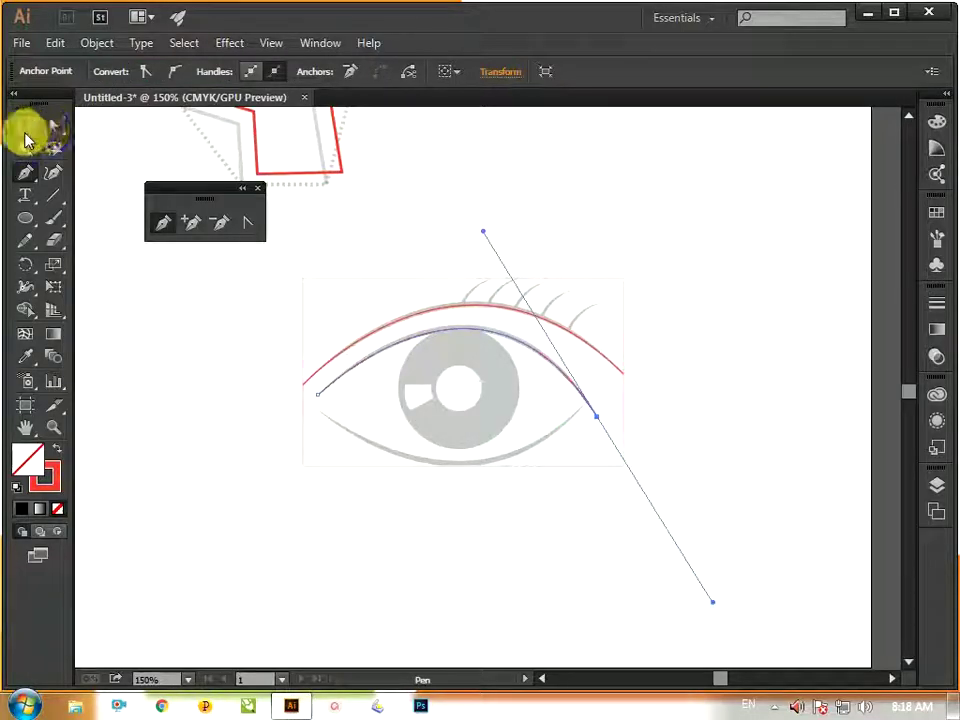
{"action": "left_click", "coordinate": [25, 125]}
{"action": "left_click", "coordinate": [234, 440]}
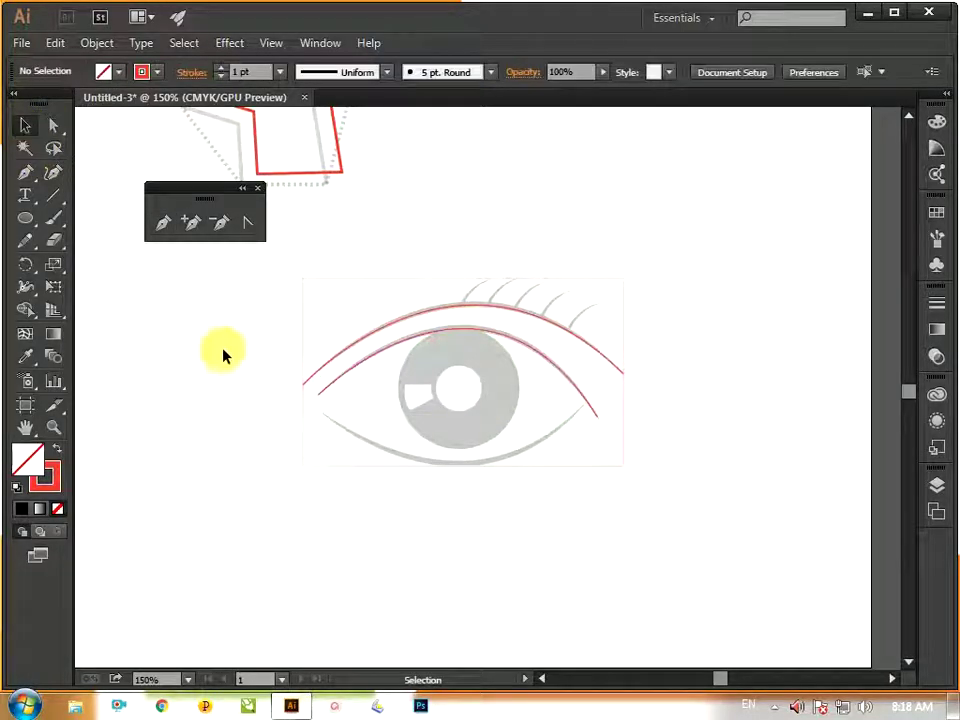
Step: Trace the lower lid as a curved pen path from the eye's left corner
{"action": "left_click", "coordinate": [162, 223]}
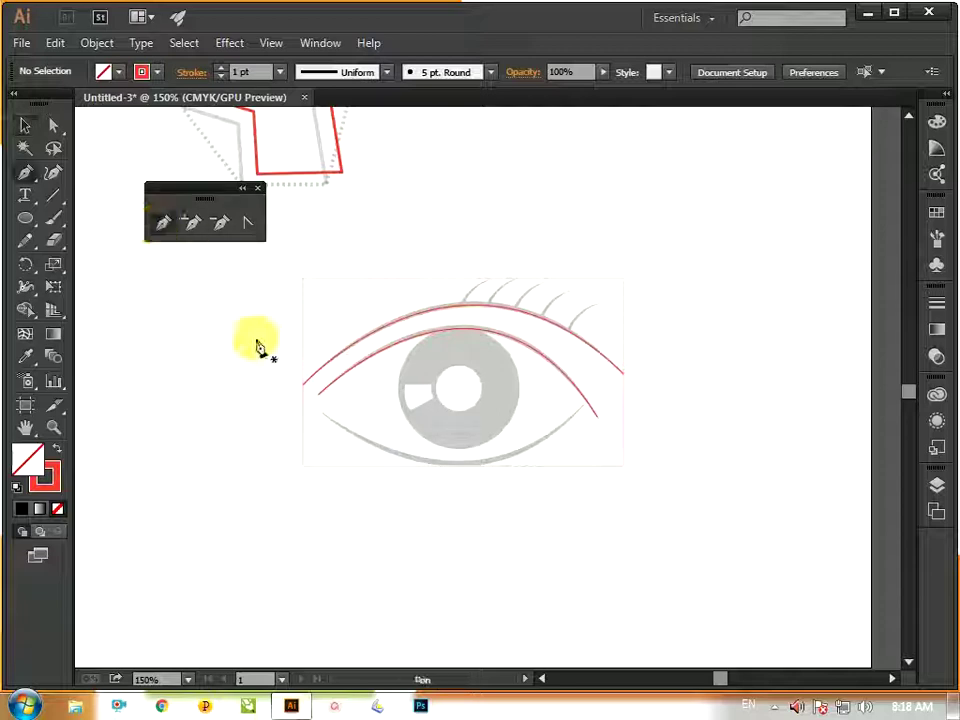
{"action": "left_click", "coordinate": [317, 409]}
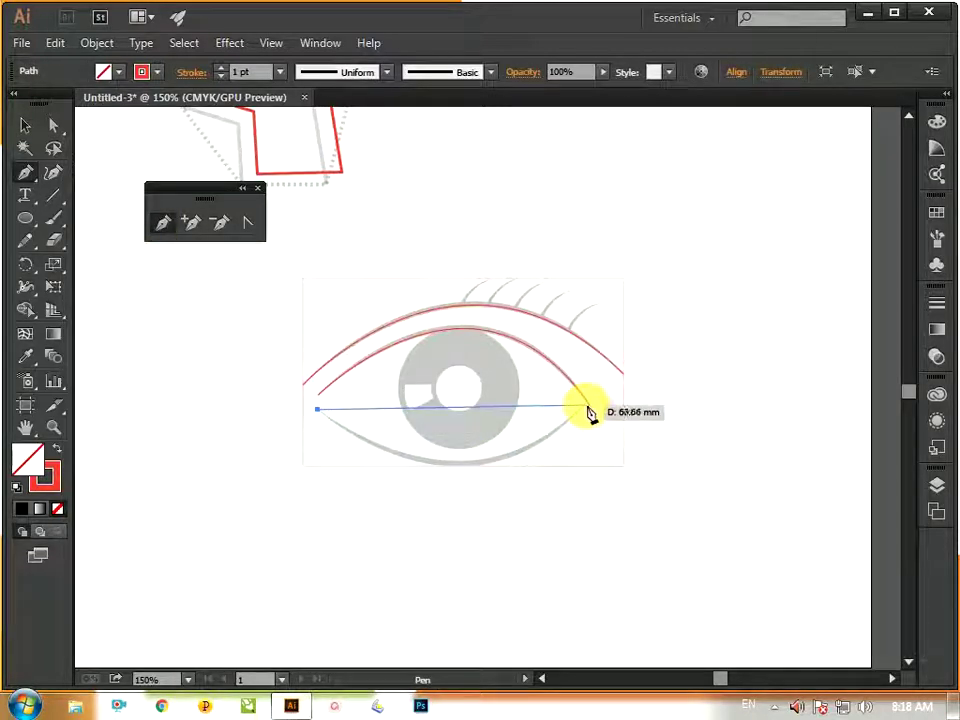
{"action": "left_click_drag", "start_coordinate": [585, 406], "coordinate": [709, 279]}
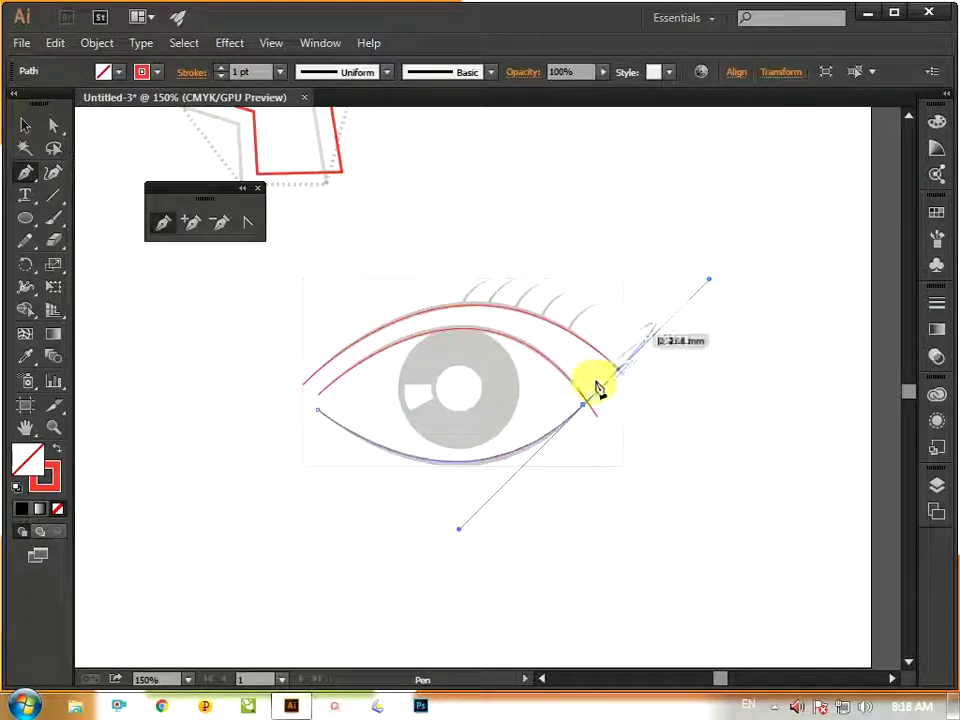
{"action": "left_click", "coordinate": [25, 125]}
{"action": "left_click", "coordinate": [222, 472]}
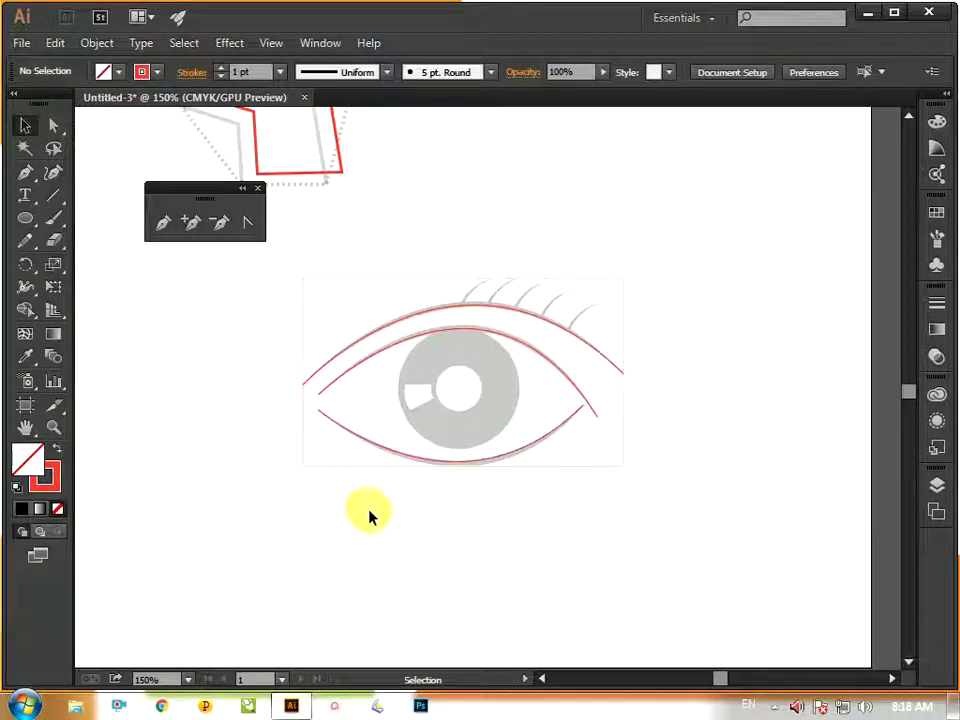
Step: Outline the iris highlight wedge left of the pupil with a closed pen path
{"action": "left_click", "coordinate": [435, 446]}
{"action": "left_click", "coordinate": [446, 409]}
{"action": "left_click", "coordinate": [528, 387]}
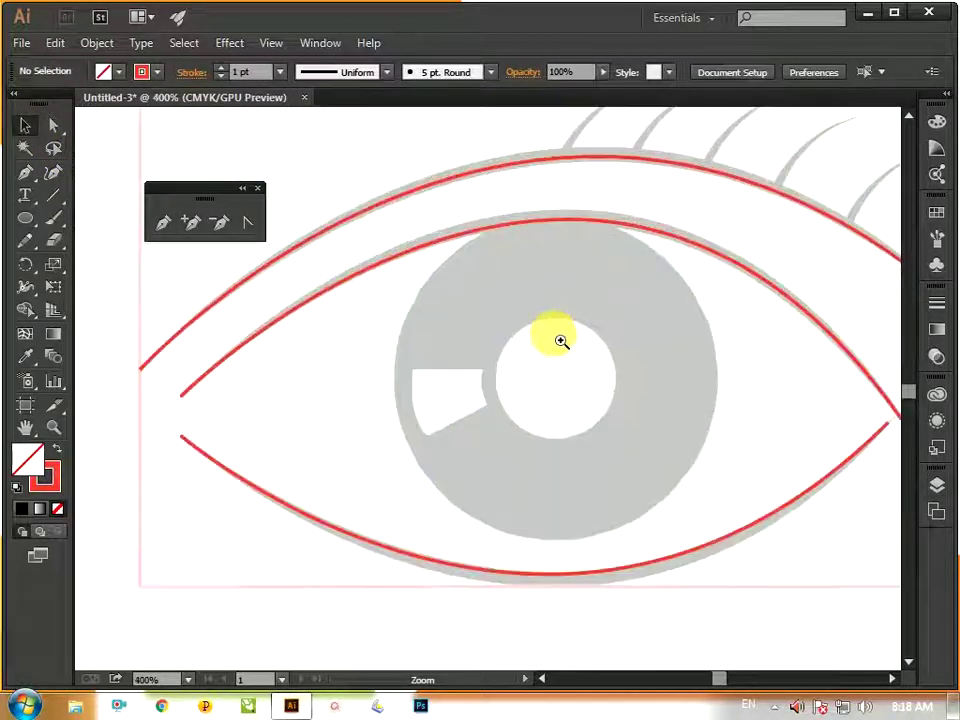
{"action": "left_click", "coordinate": [557, 339]}
{"action": "left_click", "coordinate": [557, 339]}
{"action": "left_click_drag", "start_coordinate": [446, 444], "coordinate": [583, 259]}
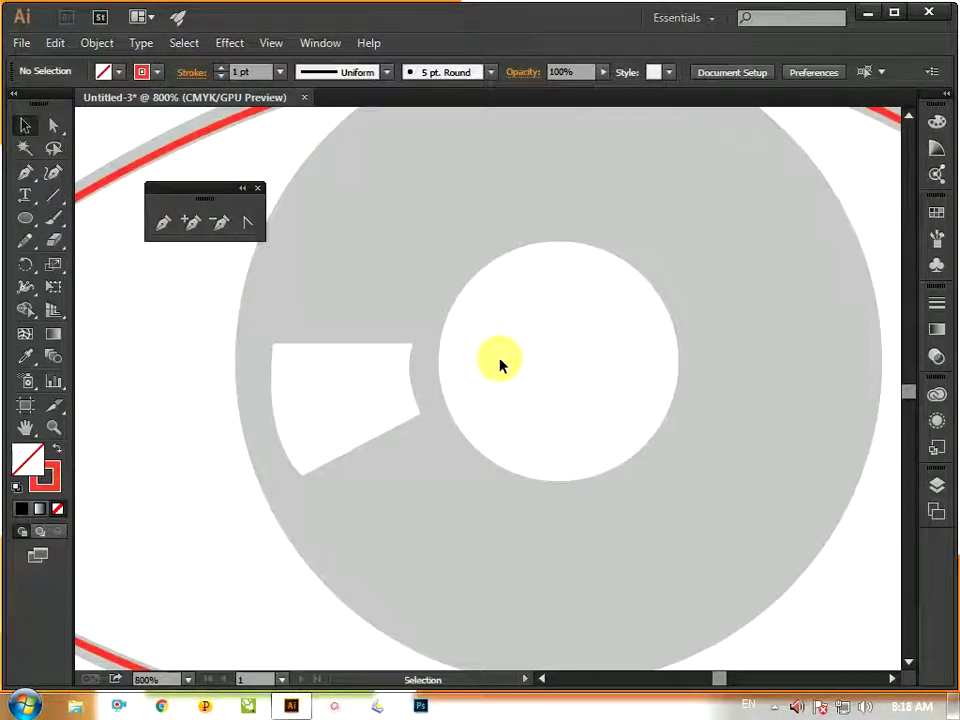
{"action": "key", "text": "ctrl+minus"}
{"action": "key", "text": "ctrl+minus"}
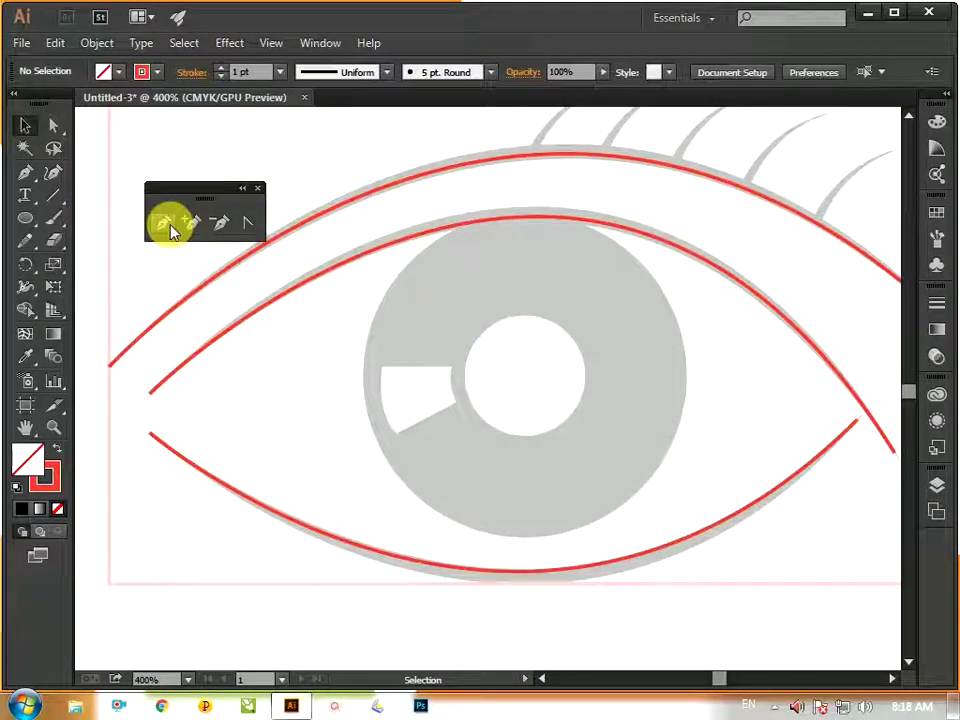
{"action": "left_click", "coordinate": [165, 224]}
{"action": "left_click", "coordinate": [455, 372]}
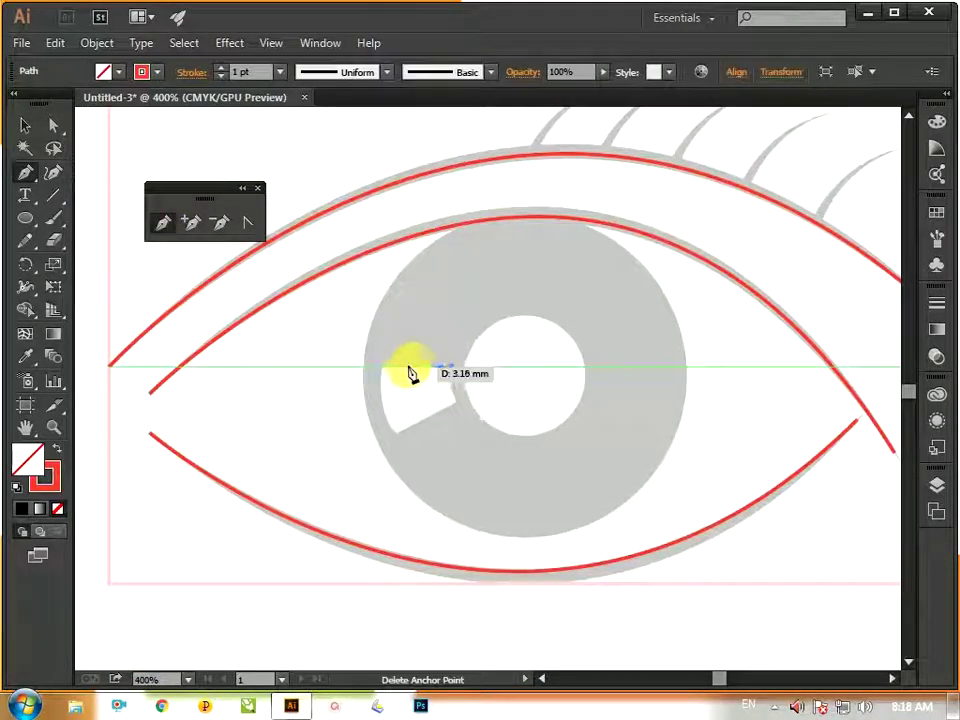
{"action": "left_click", "coordinate": [381, 367]}
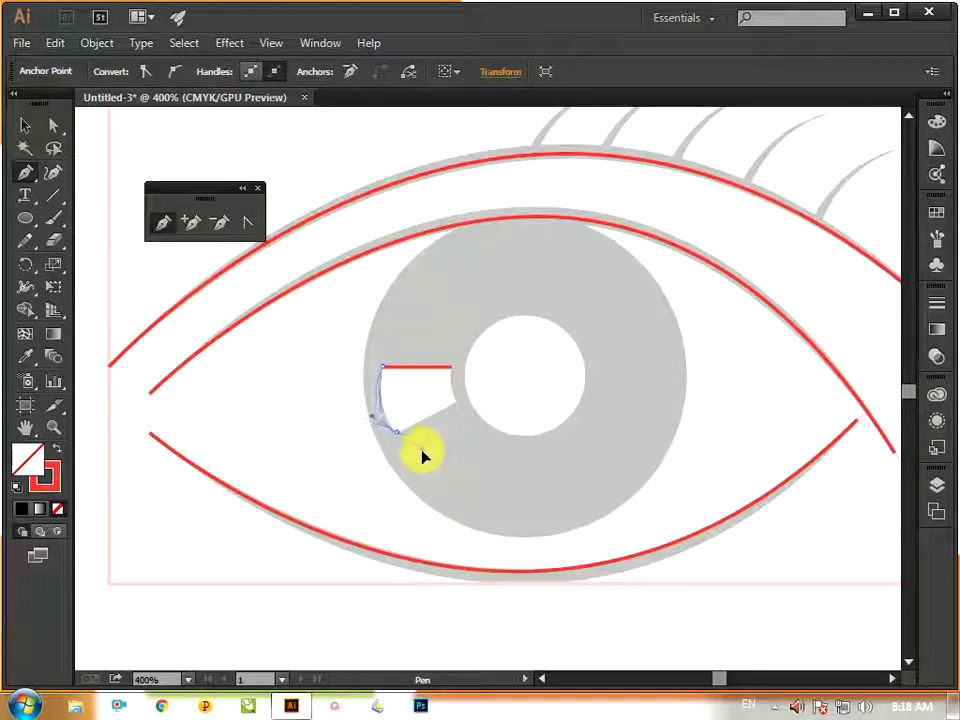
{"action": "left_click_drag", "start_coordinate": [422, 455], "coordinate": [397, 437]}
{"action": "left_click", "coordinate": [396, 431]}
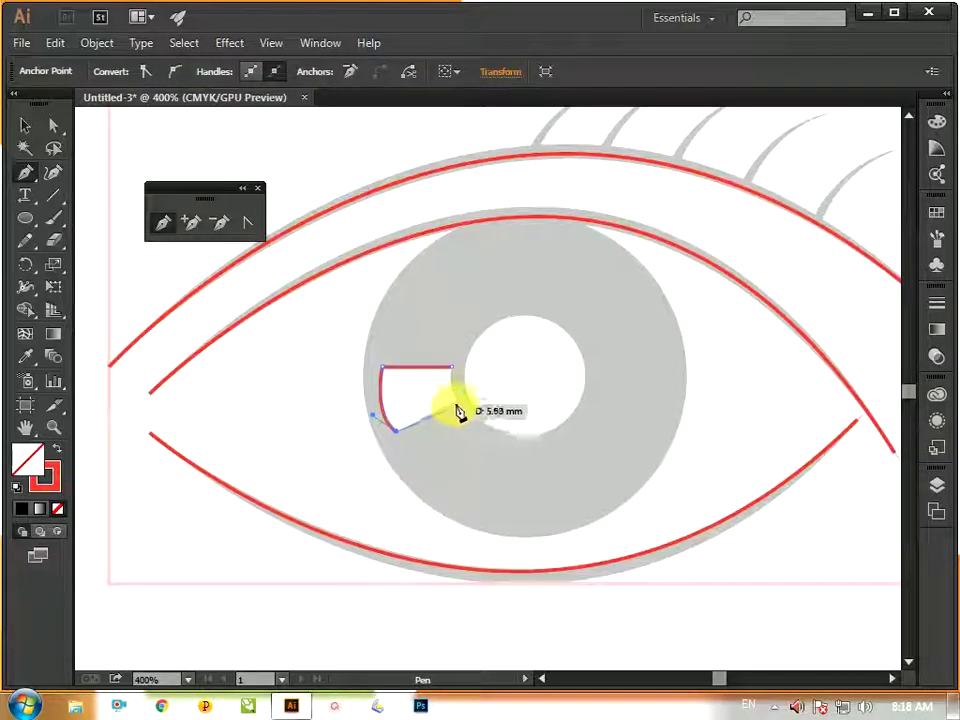
{"action": "left_click", "coordinate": [455, 401]}
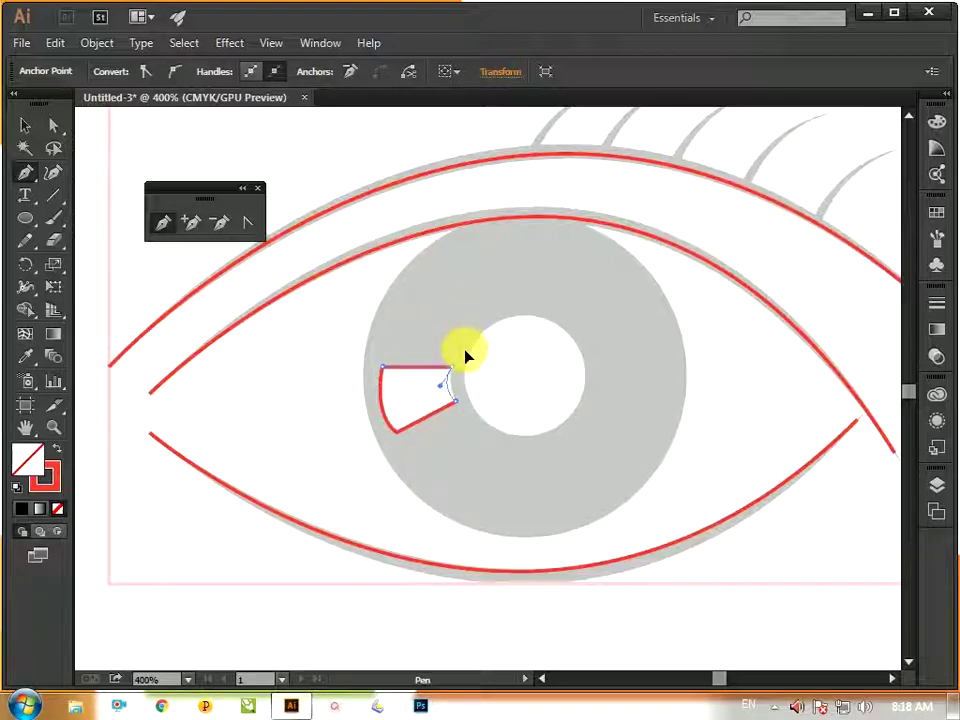
{"action": "left_click", "coordinate": [26, 126]}
Step: Give the highlight shape no stroke and a white fill
{"action": "left_click", "coordinate": [596, 460]}
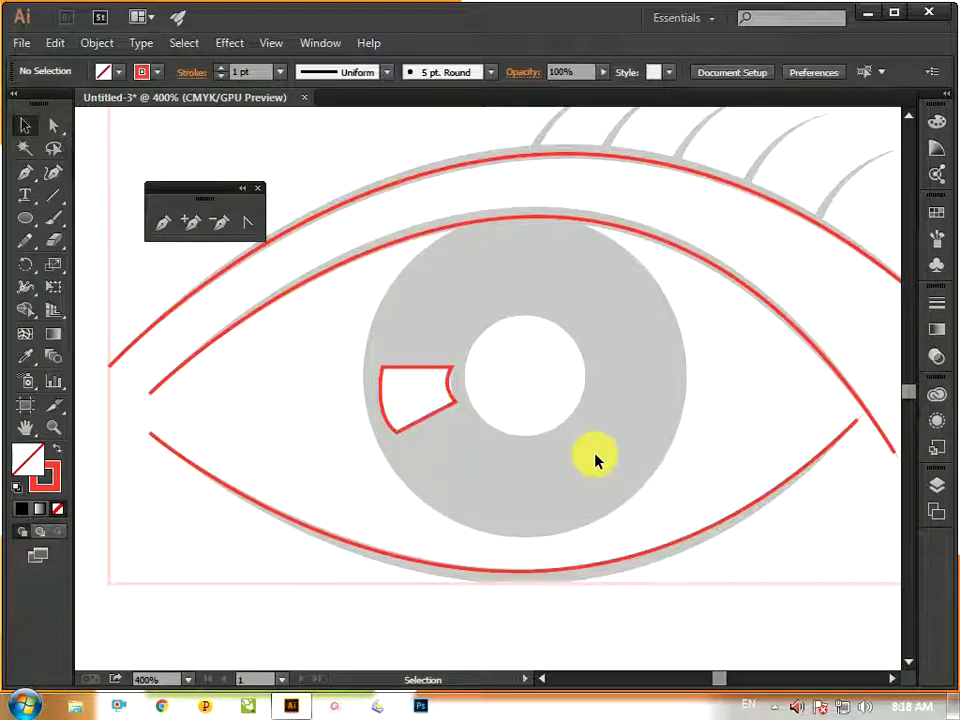
{"action": "left_click", "coordinate": [453, 406]}
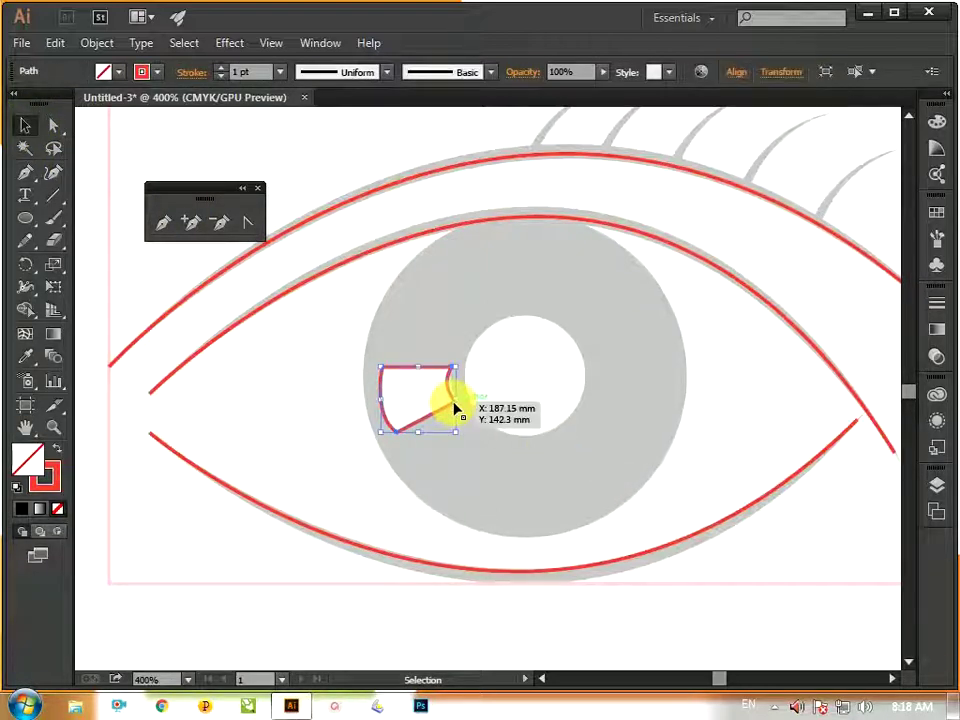
{"action": "left_click", "coordinate": [160, 76]}
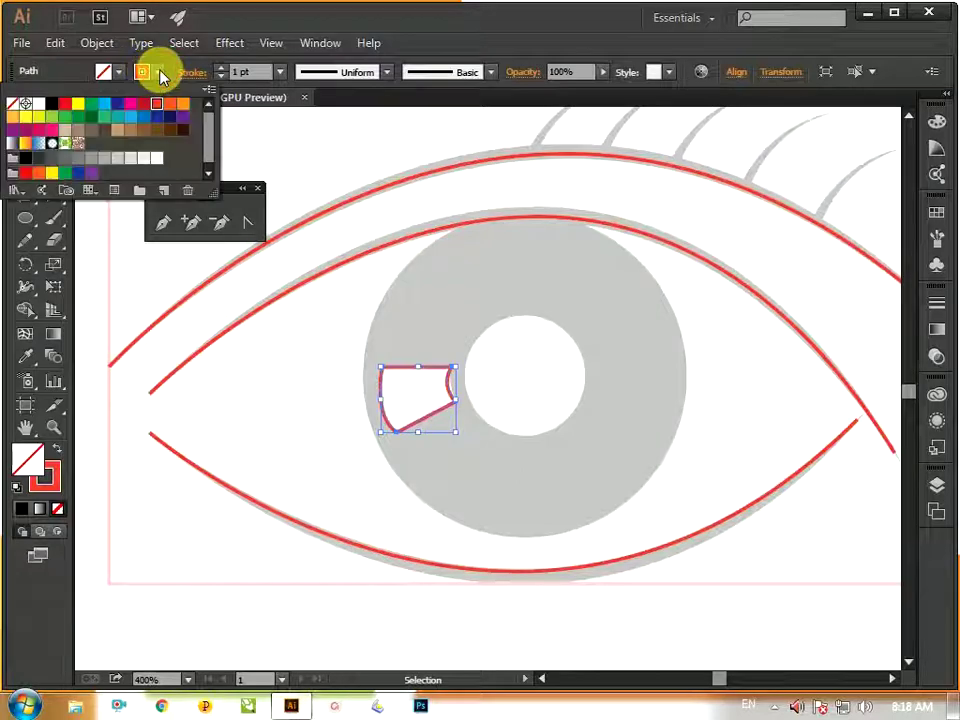
{"action": "left_click", "coordinate": [12, 103]}
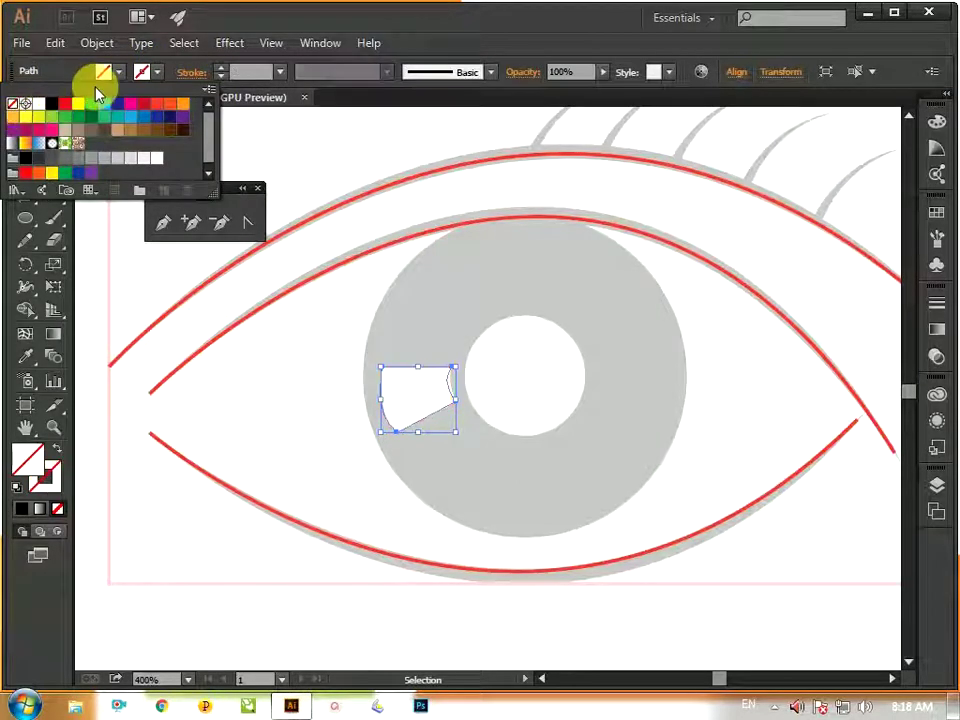
{"action": "left_click", "coordinate": [117, 78]}
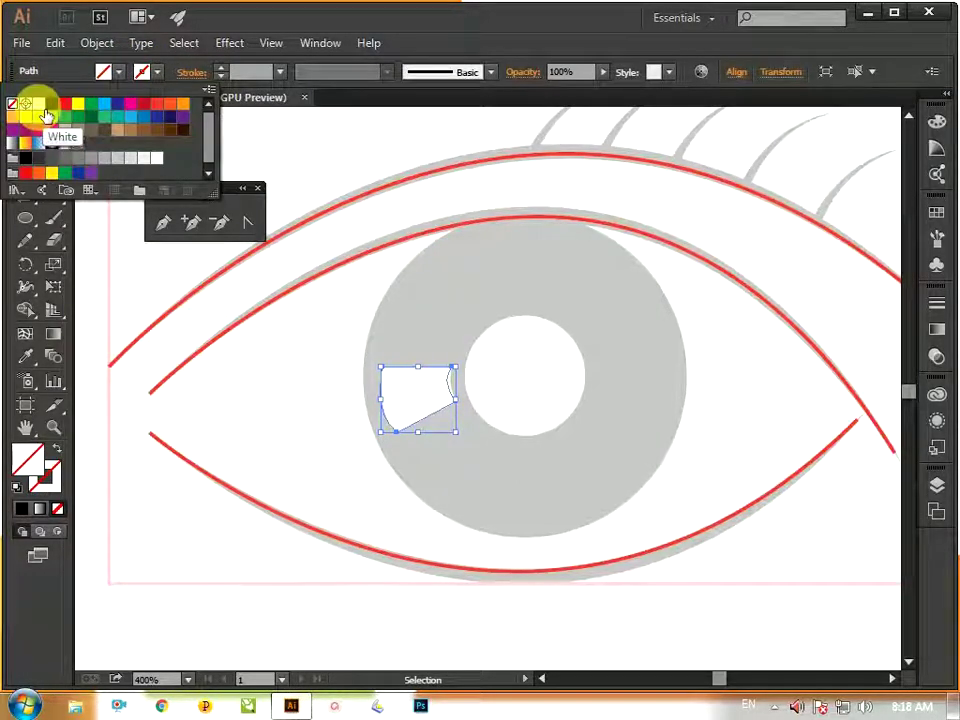
{"action": "left_click", "coordinate": [38, 104]}
Step: Draw a circle covering the iris outward from its centre
{"action": "left_click", "coordinate": [316, 578]}
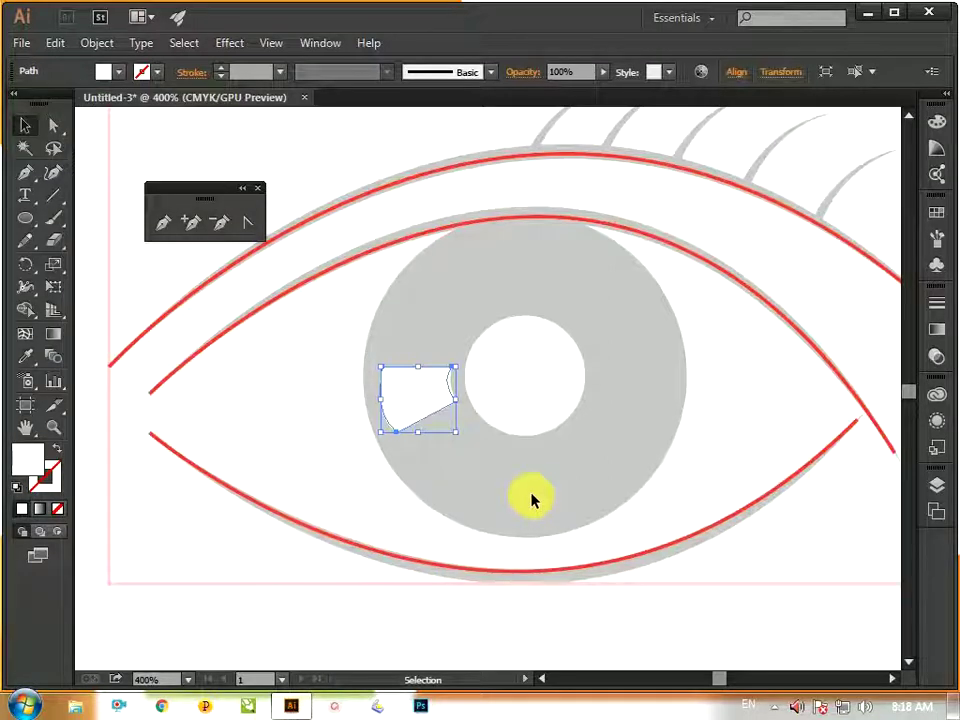
{"action": "key", "text": "l"}
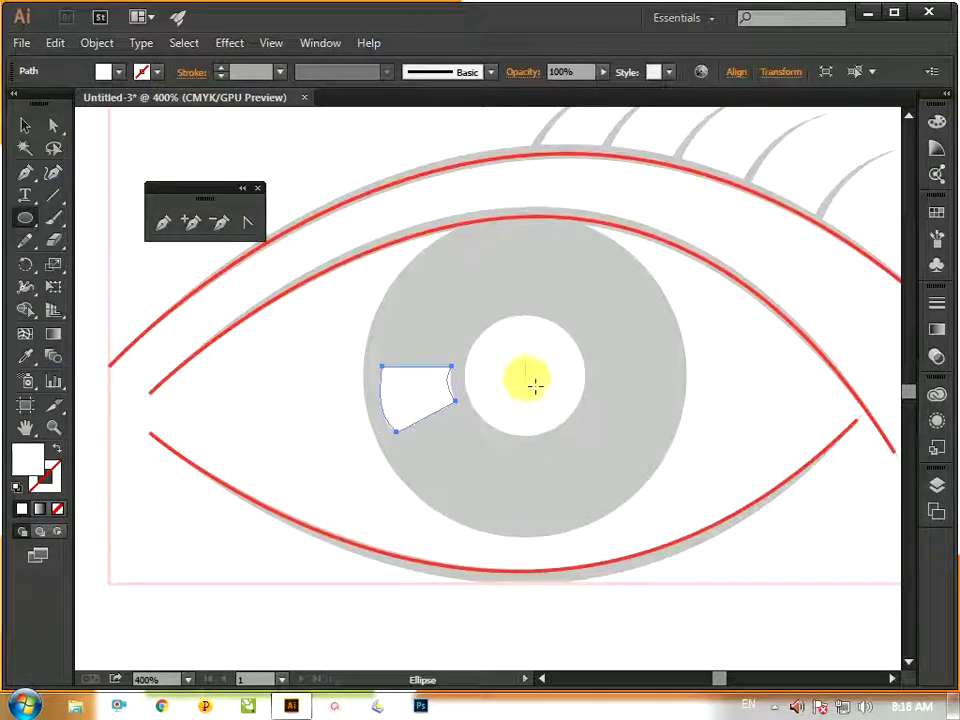
{"action": "left_click_drag", "start_coordinate": [522, 378], "coordinate": [612, 216]}
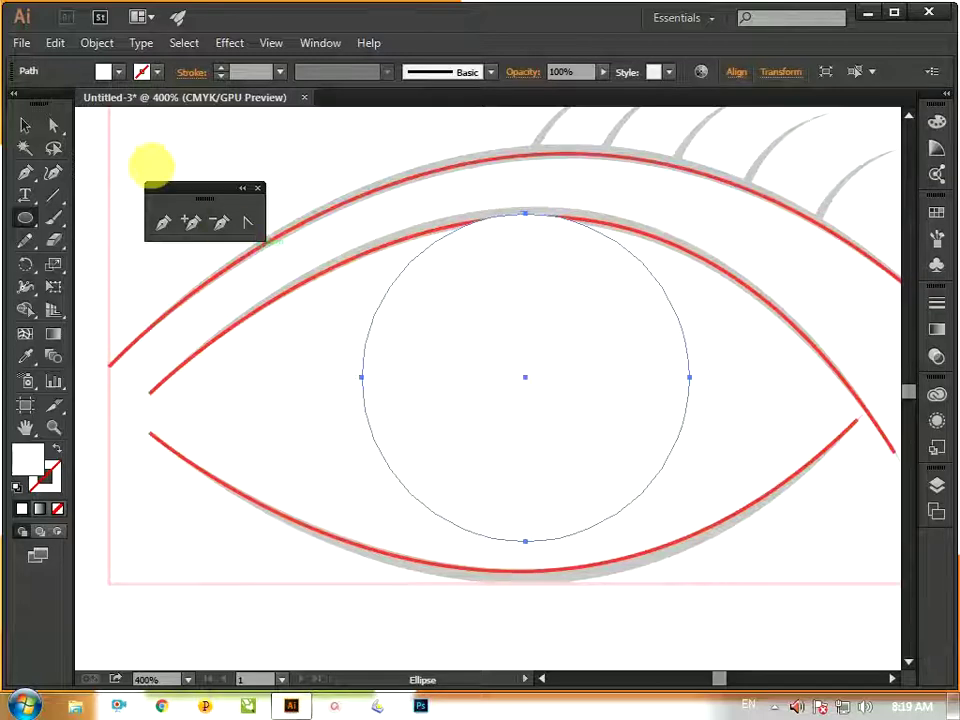
Step: Fill the iris circle black and send it backward behind the white highlight
{"action": "left_click", "coordinate": [121, 73]}
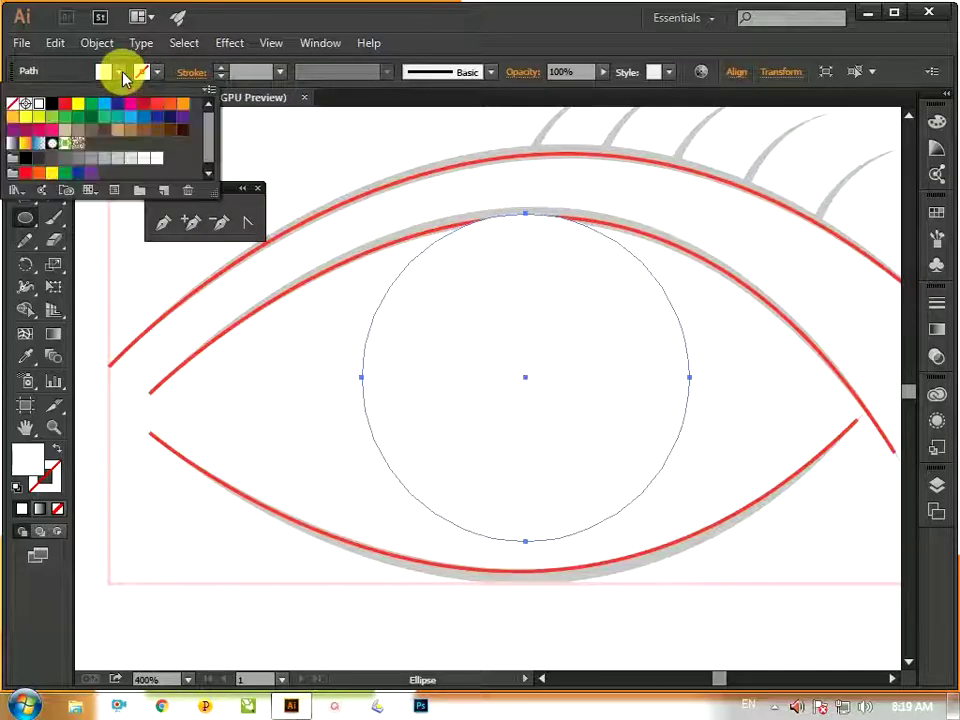
{"action": "left_click", "coordinate": [52, 103]}
{"action": "key", "text": "v"}
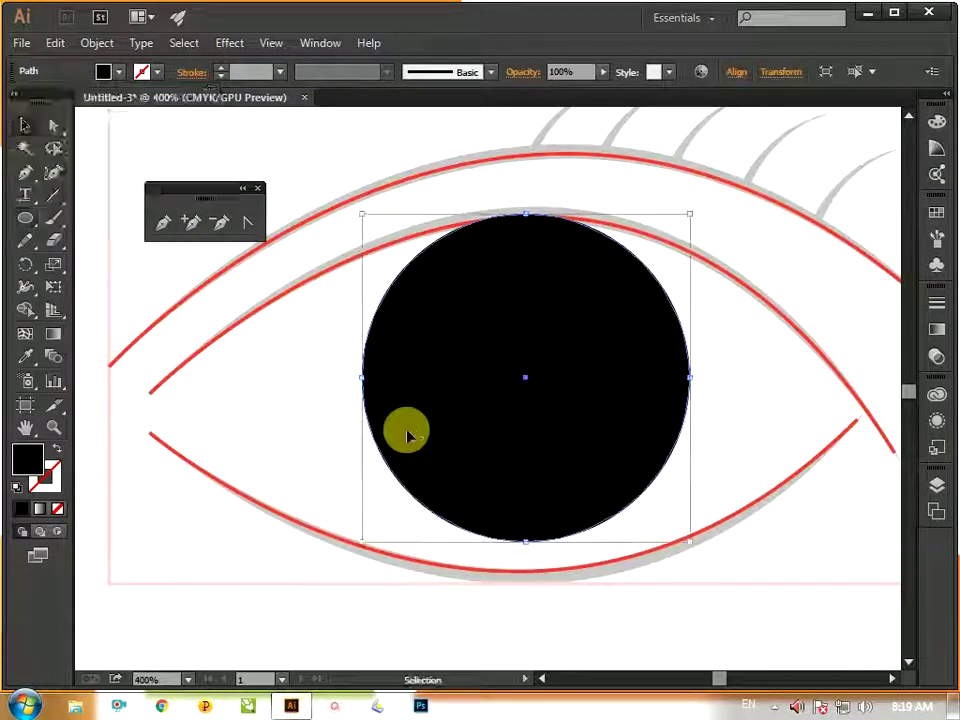
{"action": "key", "text": "a"}
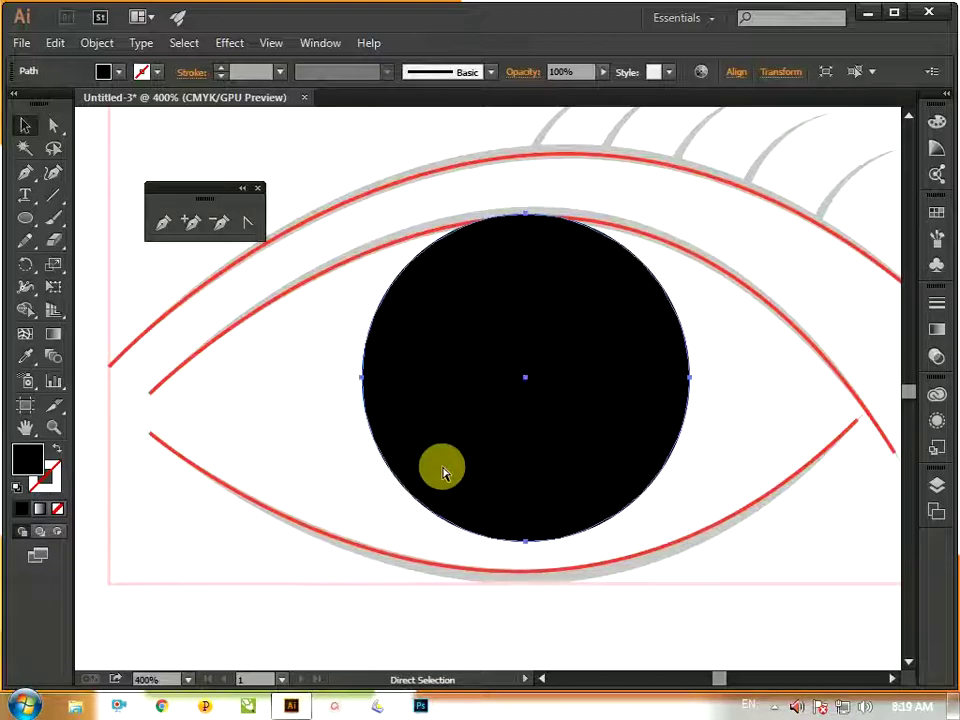
{"action": "key", "text": "ctrl+bracketleft"}
{"action": "key", "text": "ctrl+bracketleft"}
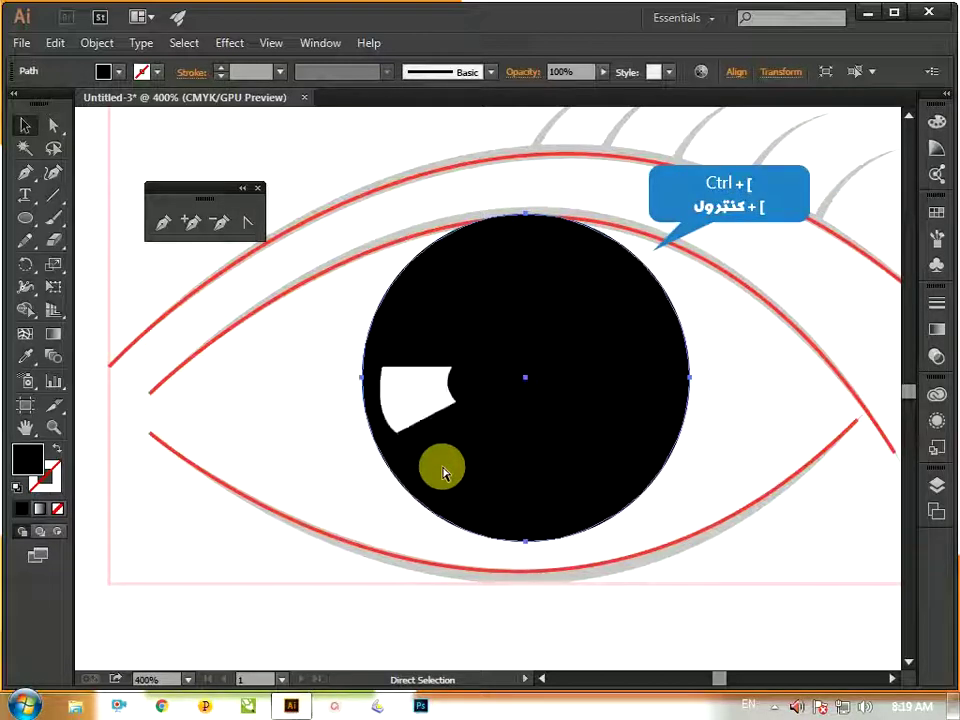
Step: Draw a 10.41 mm white-filled circle at the pupil centre
{"action": "key", "text": "v"}
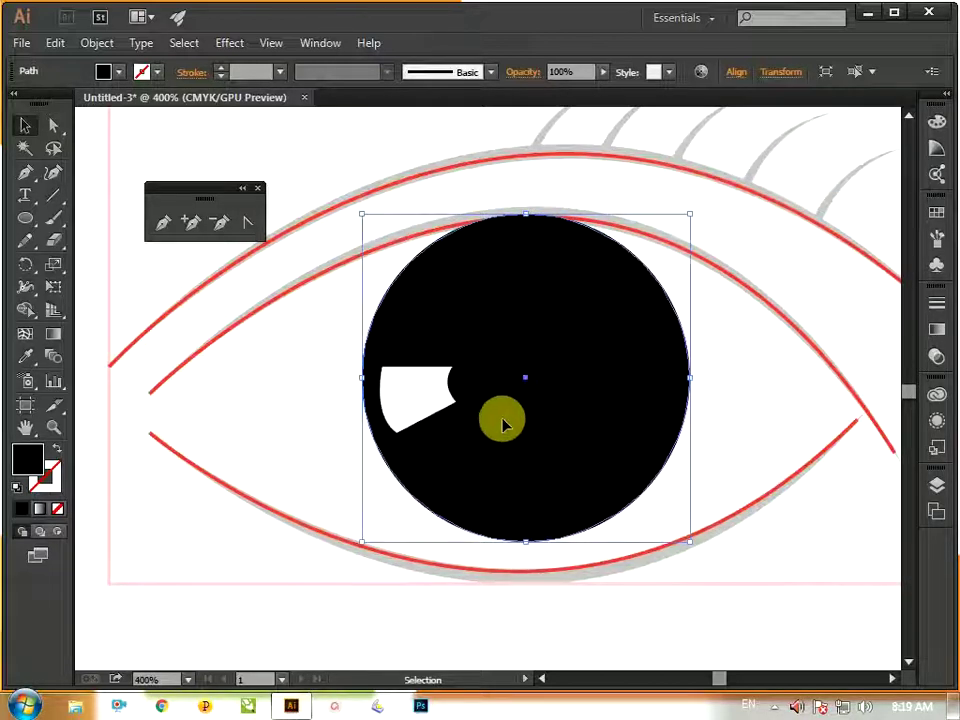
{"action": "key", "text": "l"}
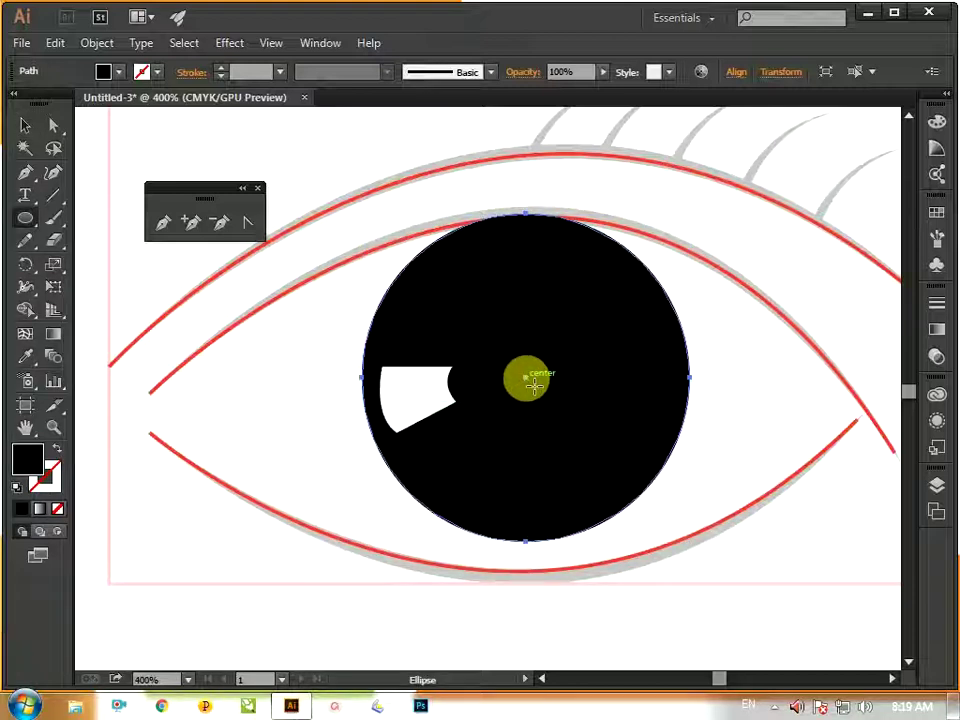
{"action": "left_click_drag", "start_coordinate": [534, 386], "coordinate": [571, 331]}
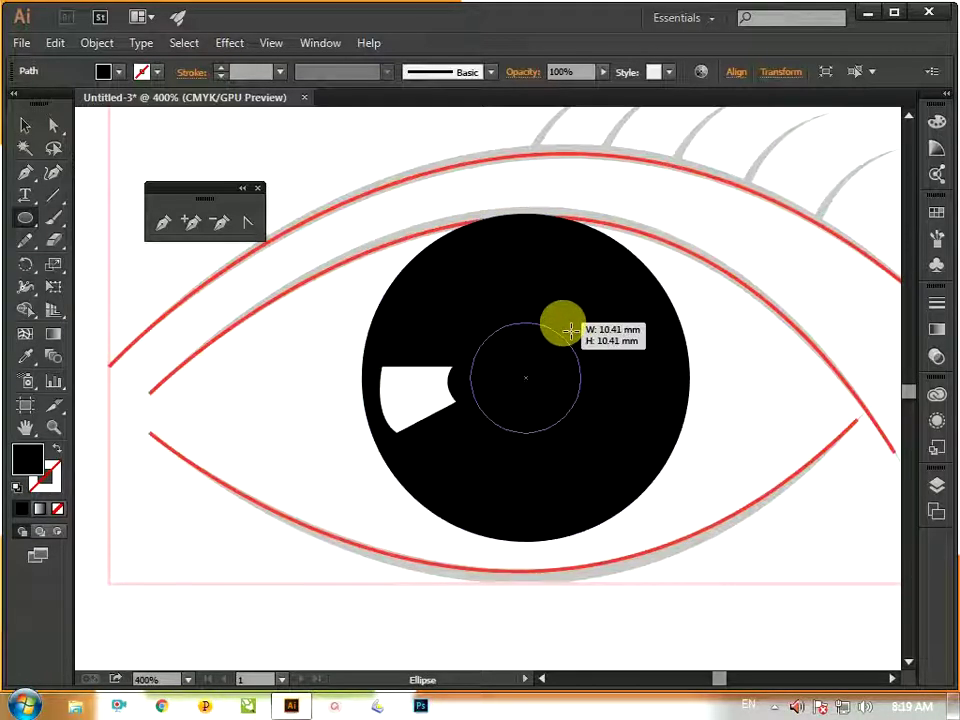
{"action": "left_click", "coordinate": [120, 72]}
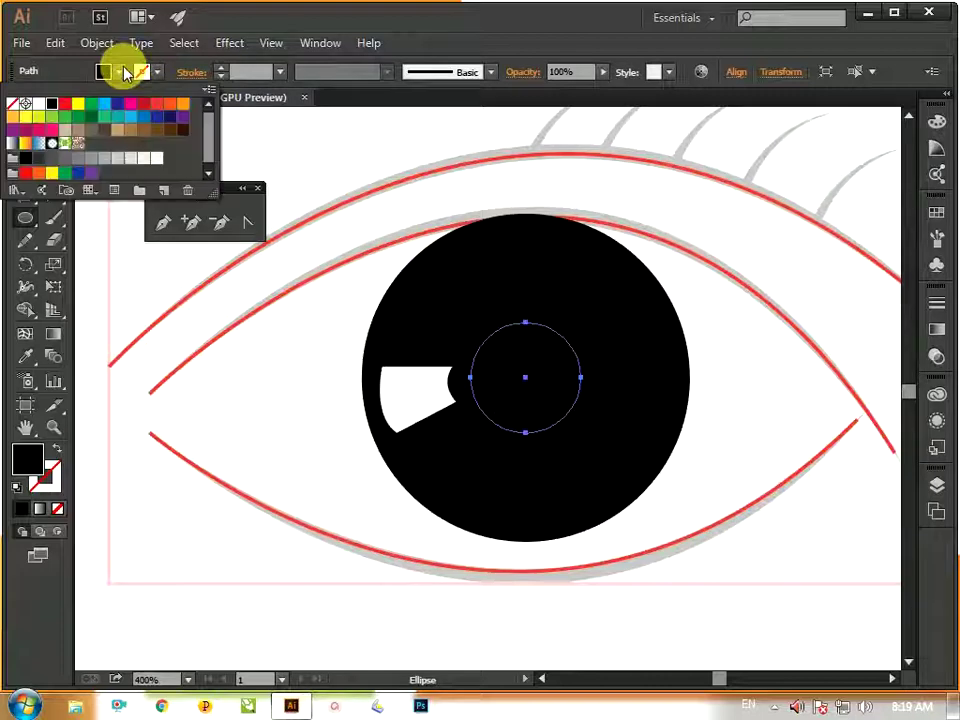
{"action": "left_click", "coordinate": [38, 103]}
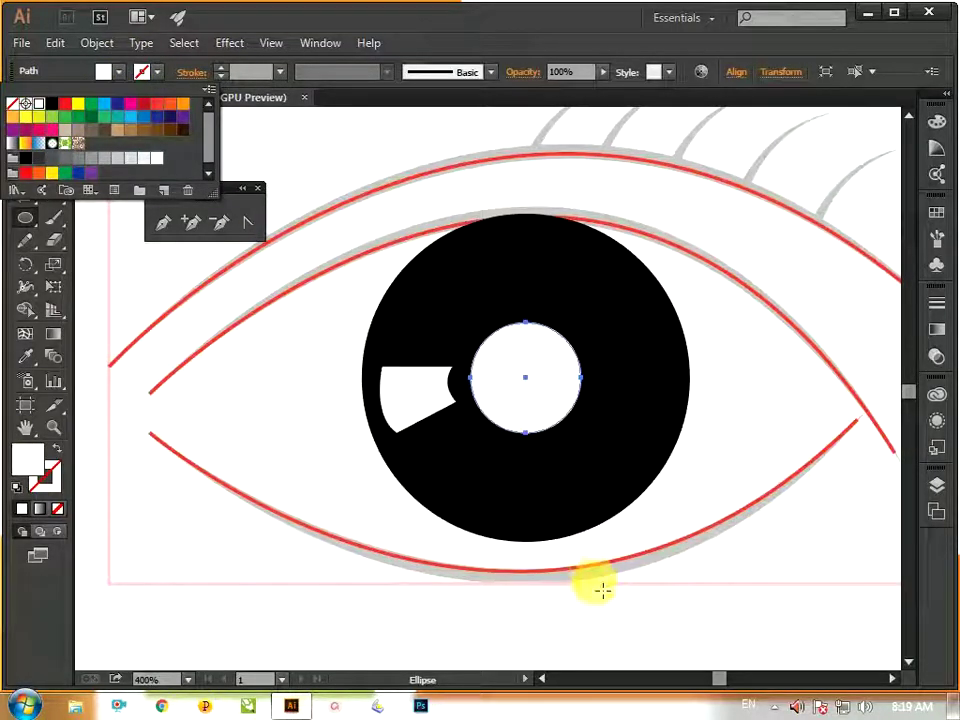
{"action": "key", "text": "v"}
{"action": "left_click", "coordinate": [724, 613]}
{"action": "left_click_drag", "start_coordinate": [596, 557], "coordinate": [583, 515]}
{"action": "left_click", "coordinate": [190, 226]}
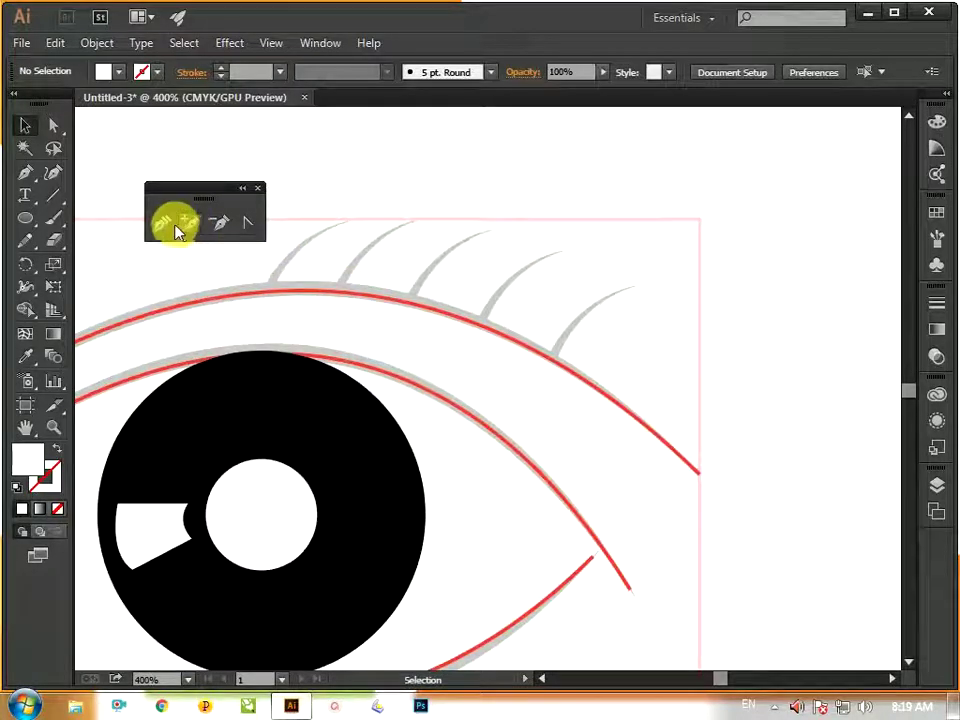
Step: Trace the rightmost upper eyelash as a pen curve rising from the lid to a sharp tip
{"action": "left_click", "coordinate": [170, 226]}
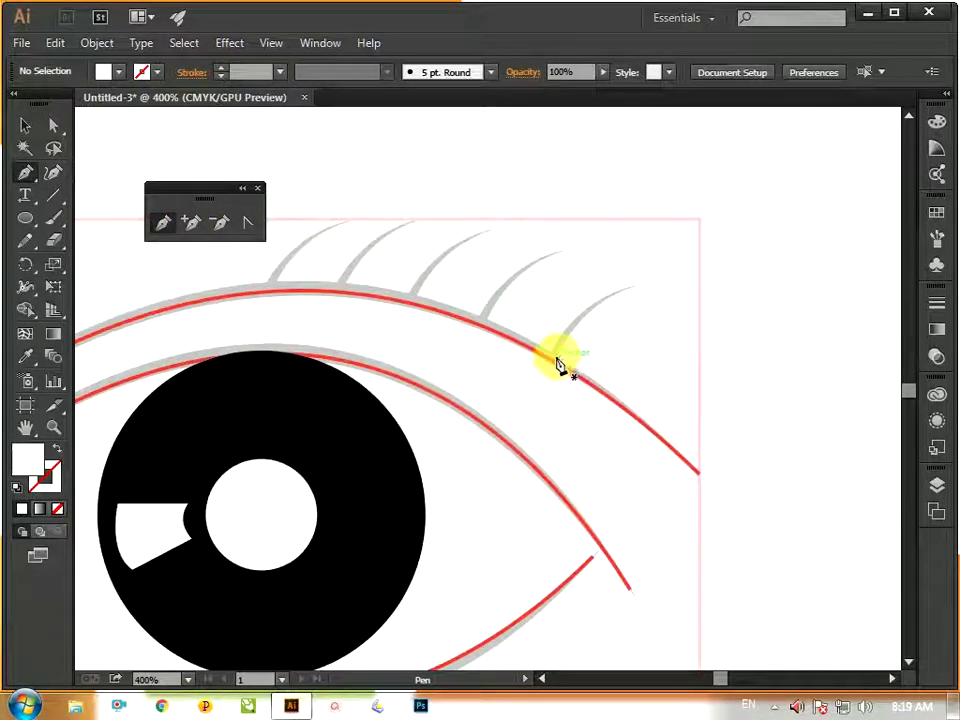
{"action": "mouse_move", "coordinate": [551, 360]}
{"action": "left_mouse_down"}
{"action": "mouse_move", "coordinate": [634, 285]}
{"action": "mouse_move", "coordinate": [622, 290]}
{"action": "mouse_move", "coordinate": [677, 288]}
{"action": "left_mouse_up"}
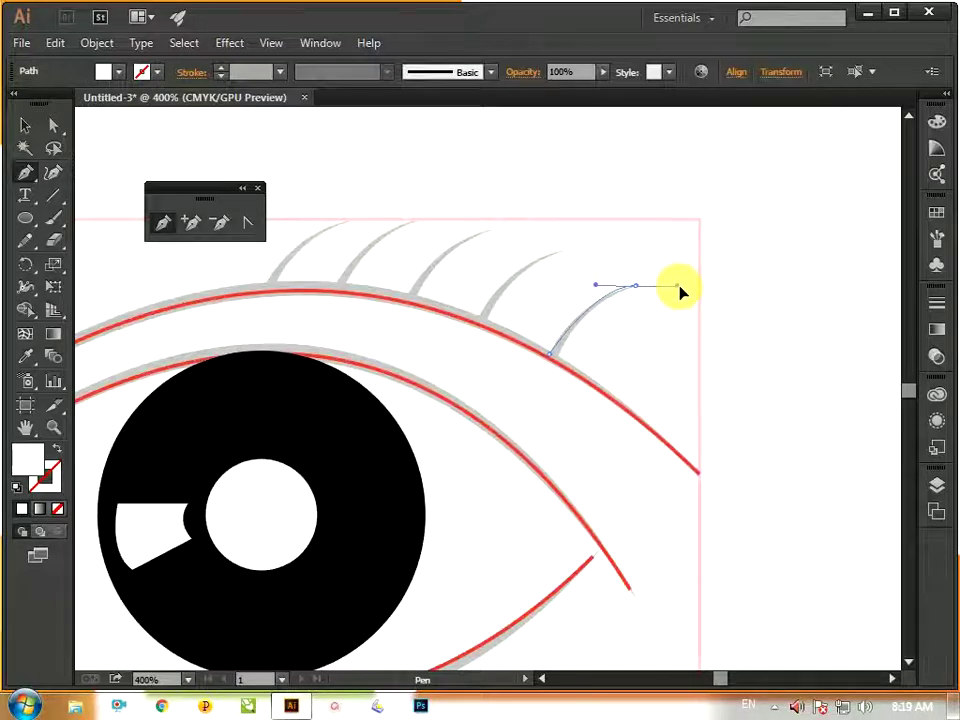
{"action": "left_click", "coordinate": [634, 287]}
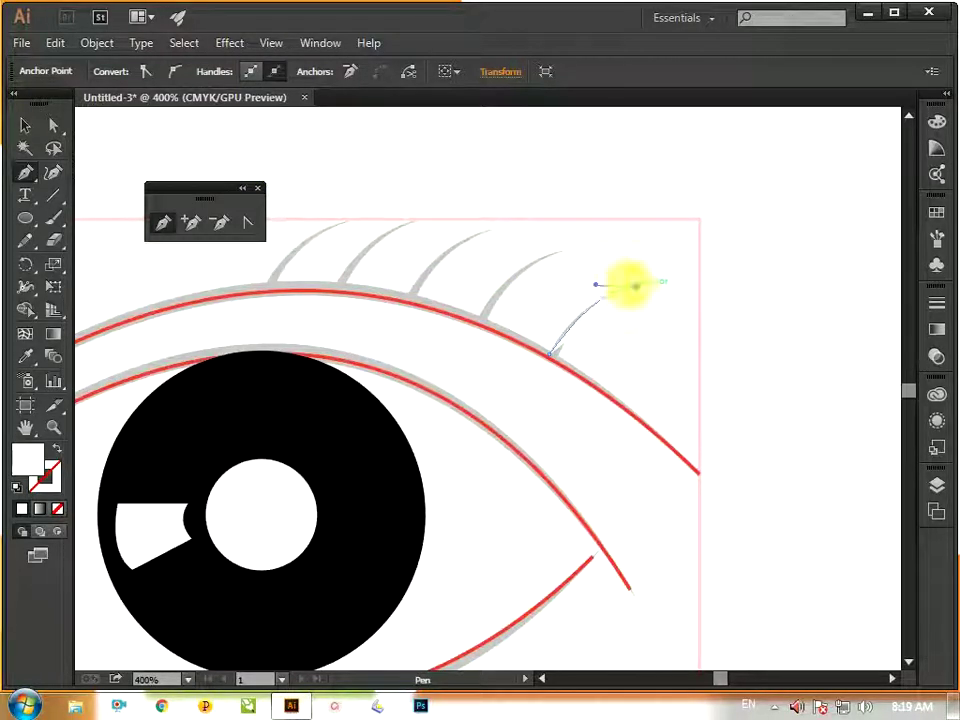
{"action": "left_click", "coordinate": [25, 125]}
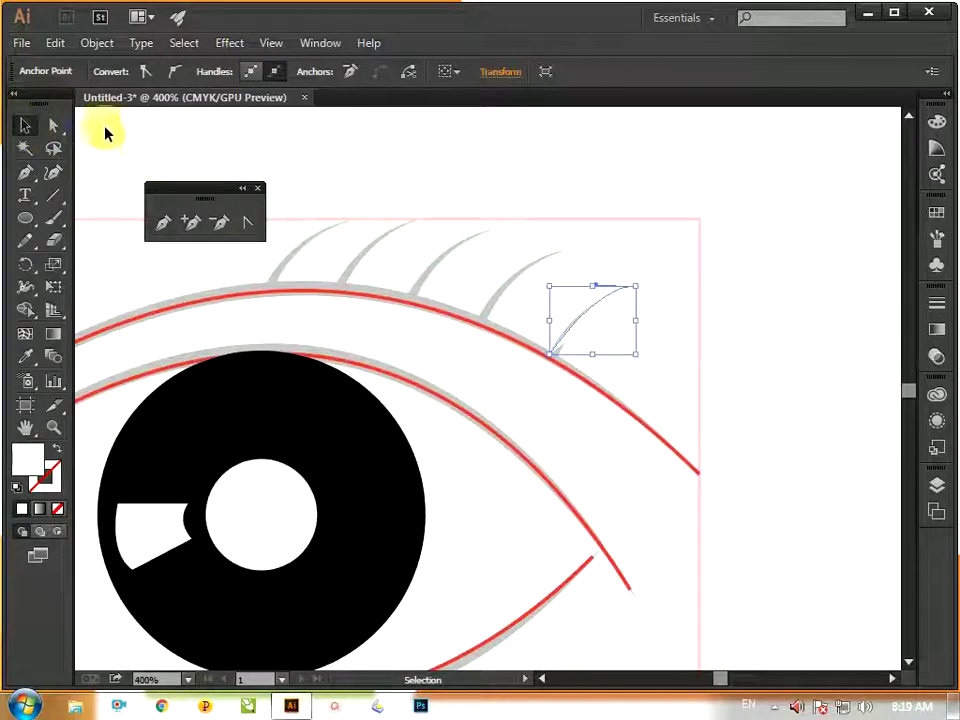
{"action": "left_click", "coordinate": [600, 326]}
Step: Set the eyelash to no fill, orange stroke and 3 pt stroke weight
{"action": "left_click", "coordinate": [588, 320]}
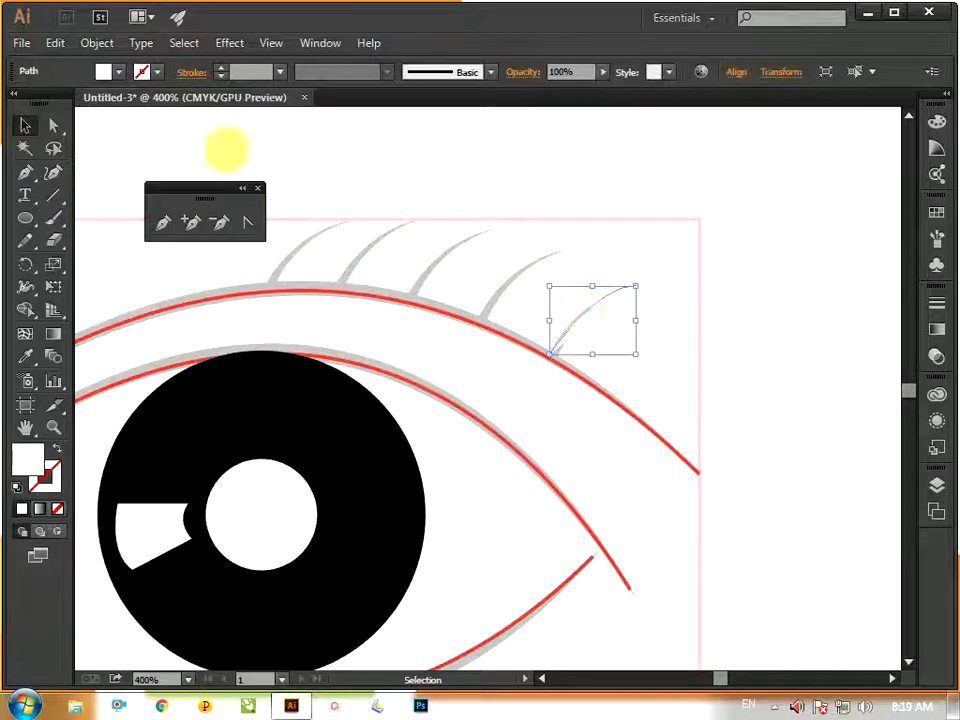
{"action": "left_click", "coordinate": [112, 72]}
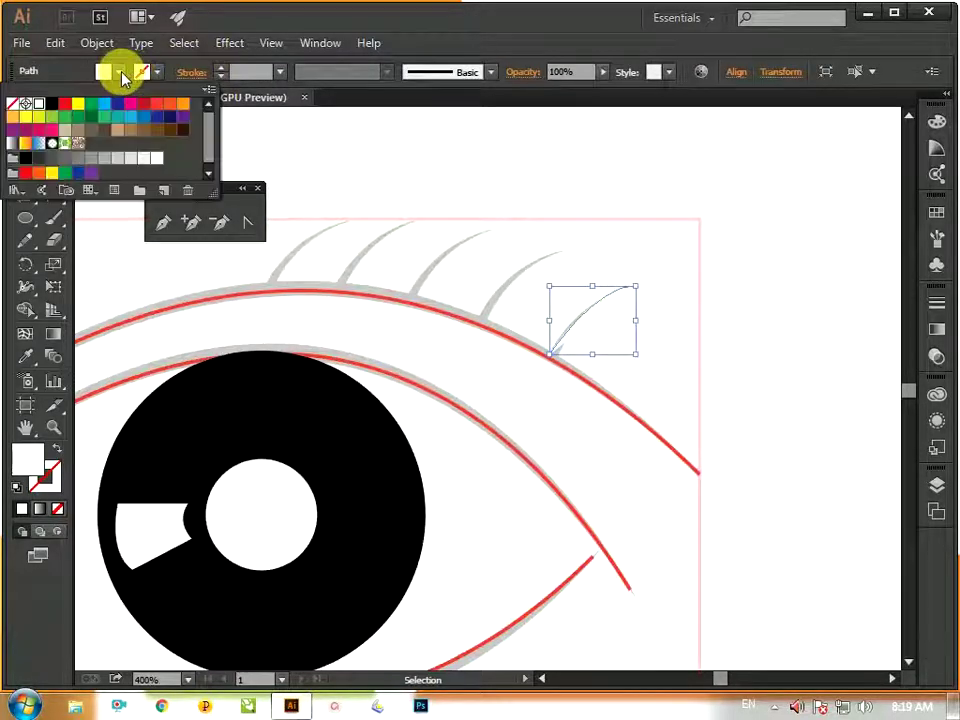
{"action": "left_click", "coordinate": [14, 103]}
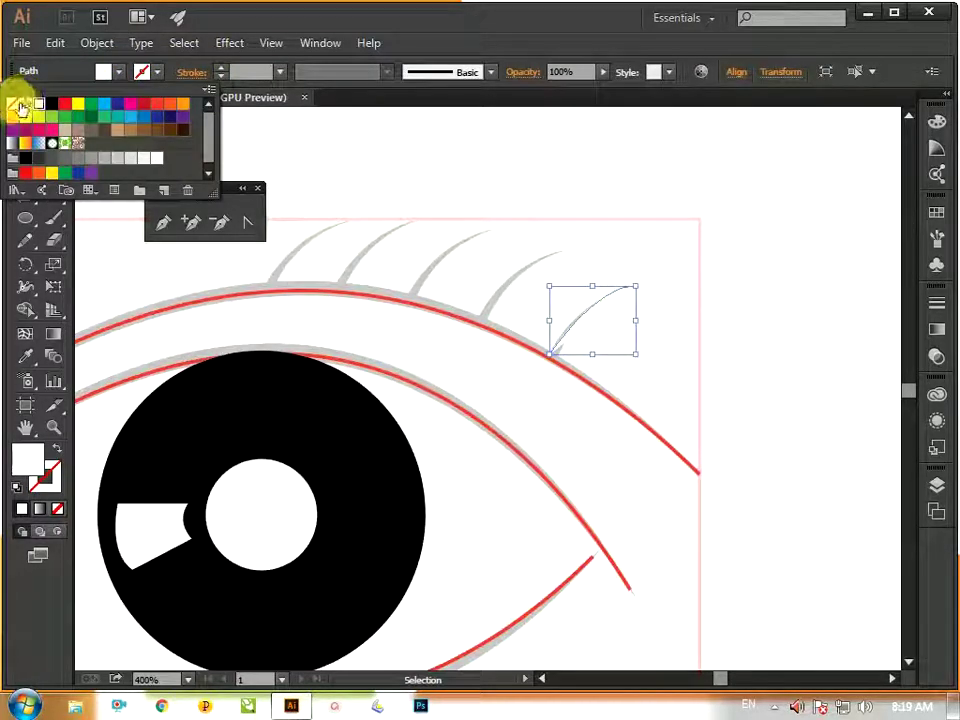
{"action": "left_click", "coordinate": [148, 72]}
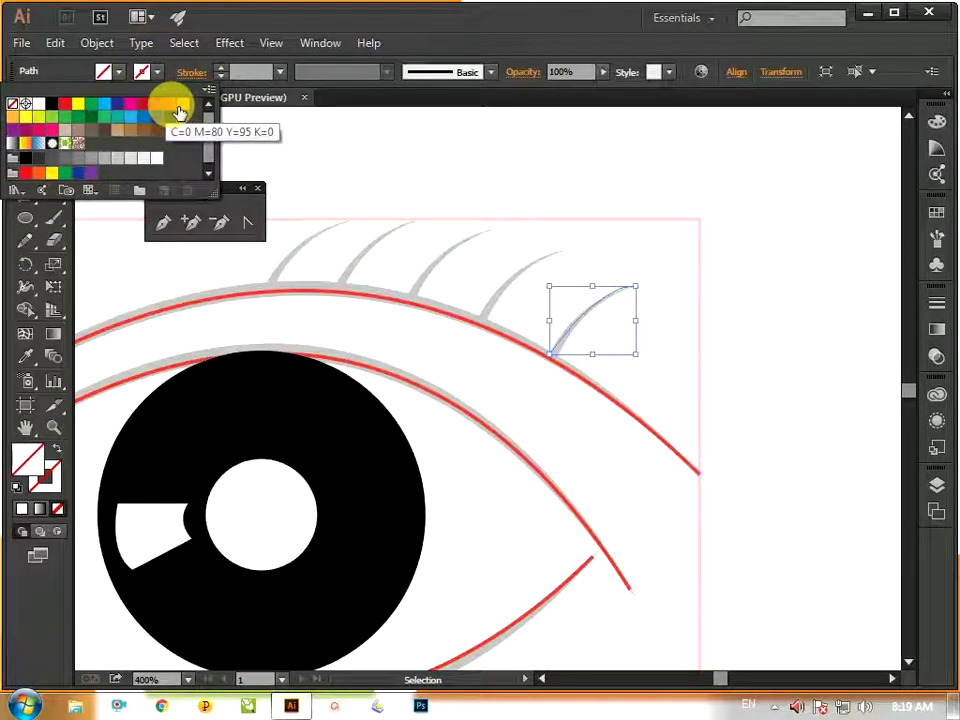
{"action": "left_click", "coordinate": [178, 108]}
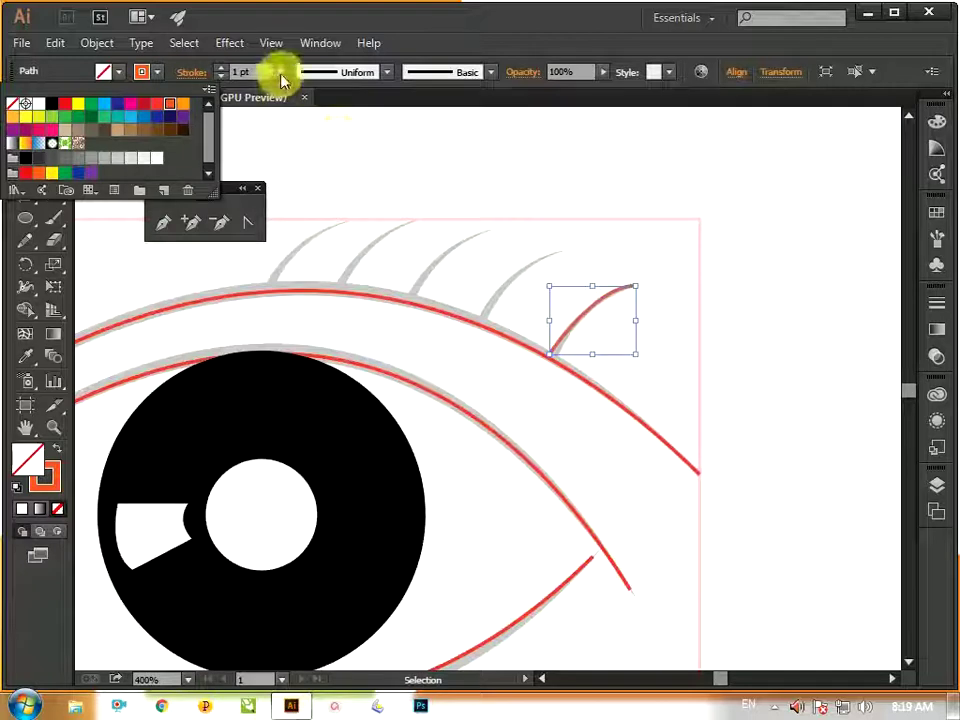
{"action": "left_click", "coordinate": [281, 76]}
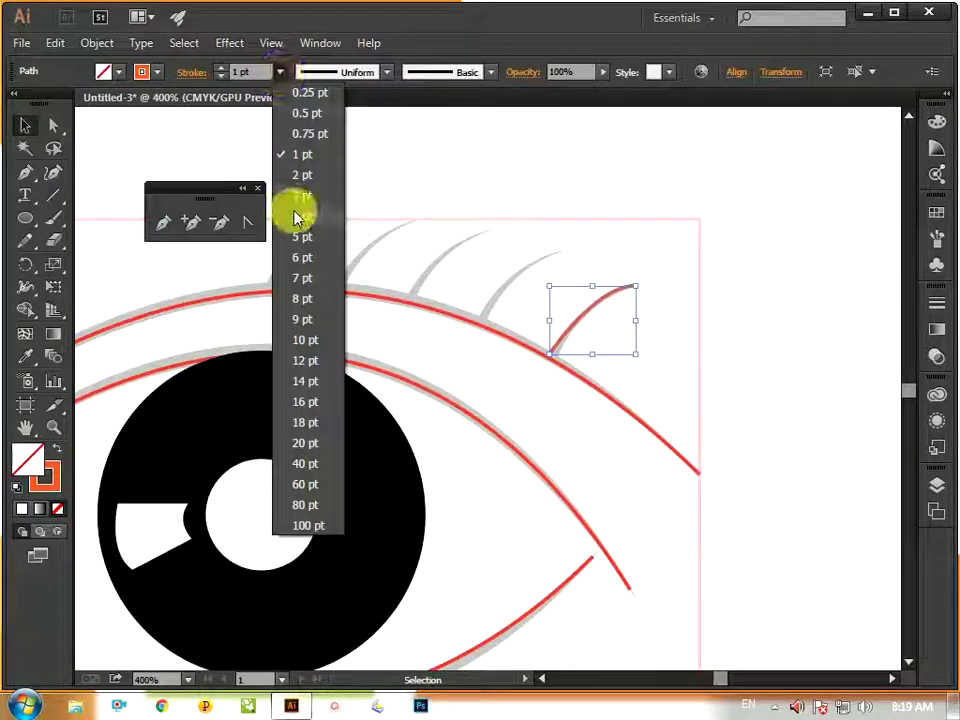
{"action": "left_click", "coordinate": [296, 199]}
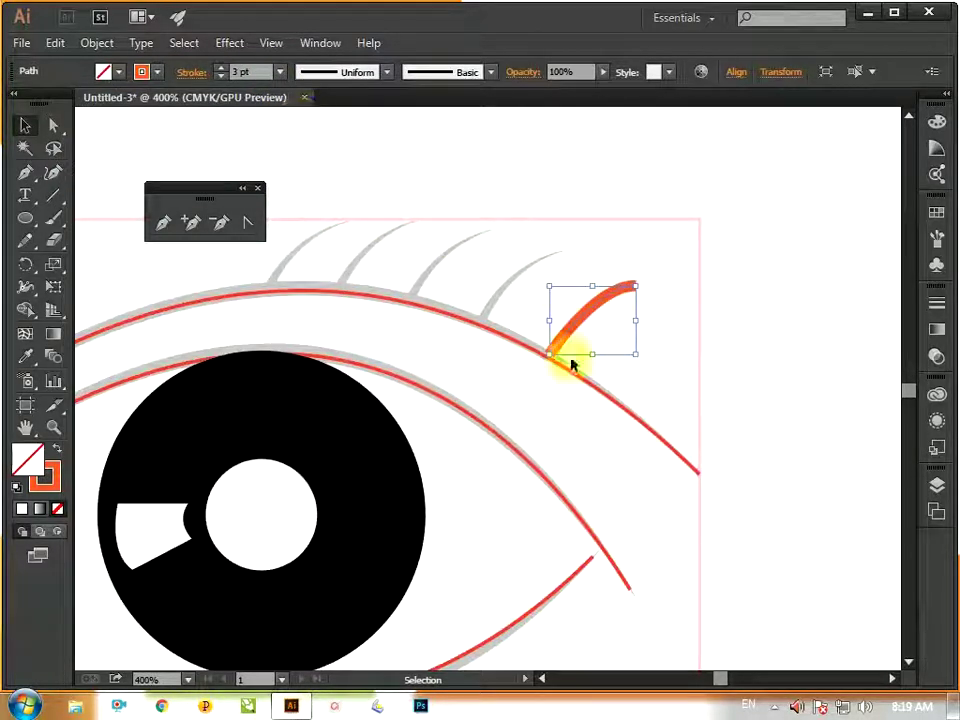
Step: Select the eyelid lines, inner eye curve and eyelash in turn, then fit the artboard
{"action": "left_click", "coordinate": [640, 444]}
{"action": "left_click", "coordinate": [648, 440]}
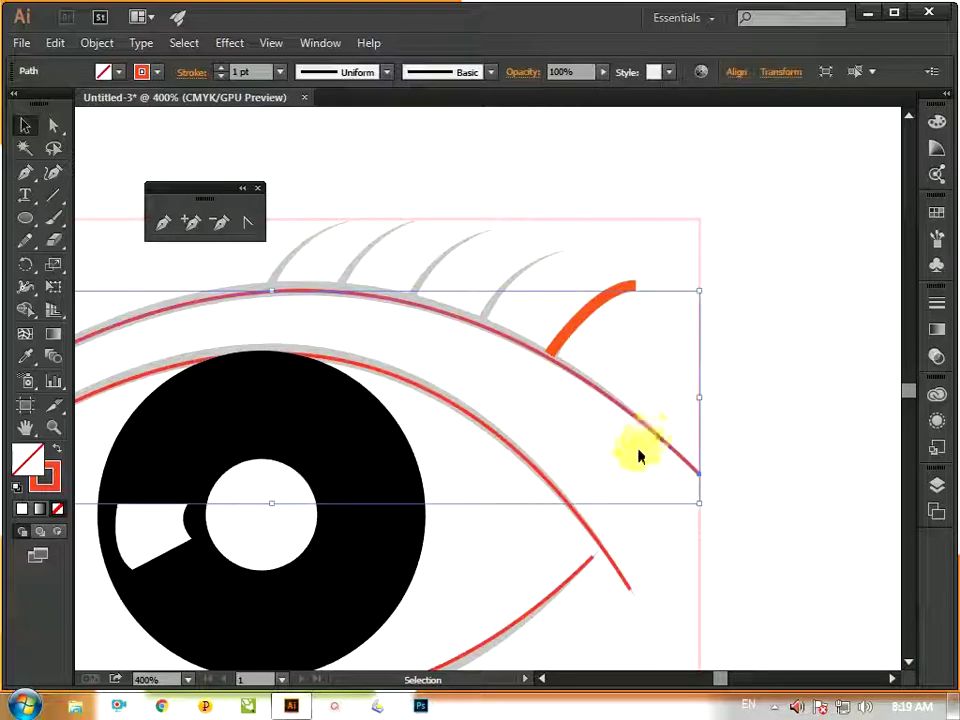
{"action": "left_click", "coordinate": [604, 556]}
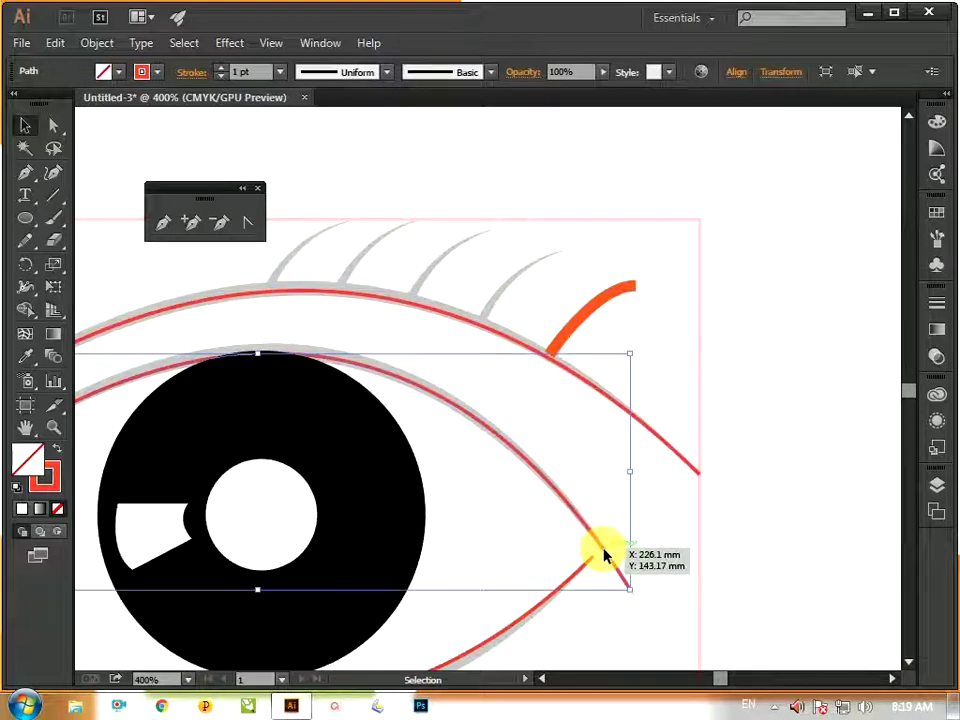
{"action": "left_click", "coordinate": [538, 607]}
{"action": "left_click", "coordinate": [538, 607]}
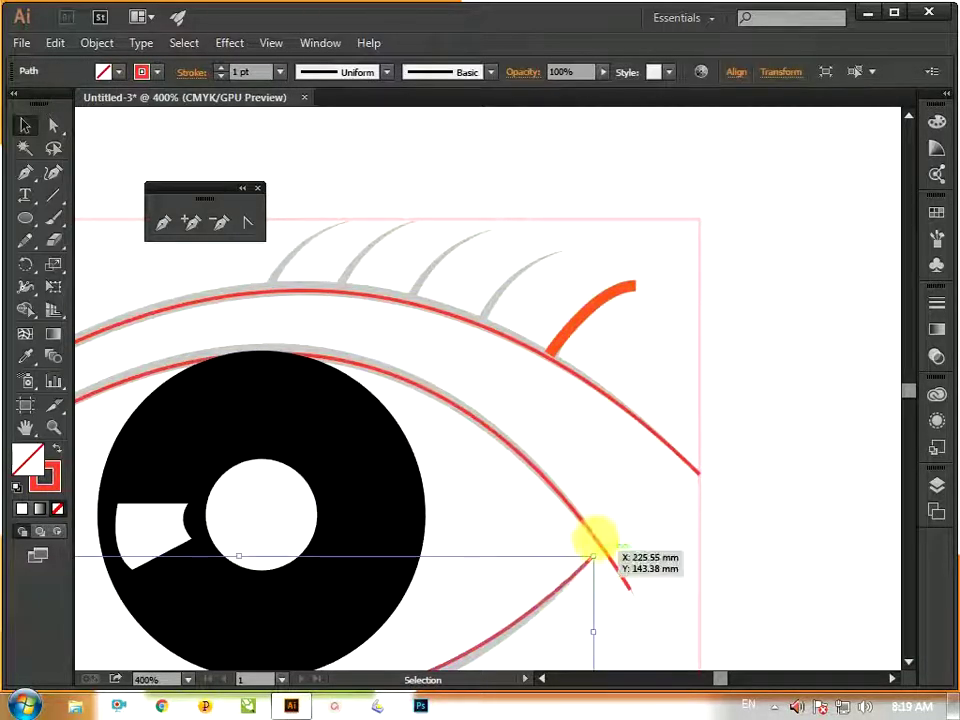
{"action": "left_click", "coordinate": [598, 497]}
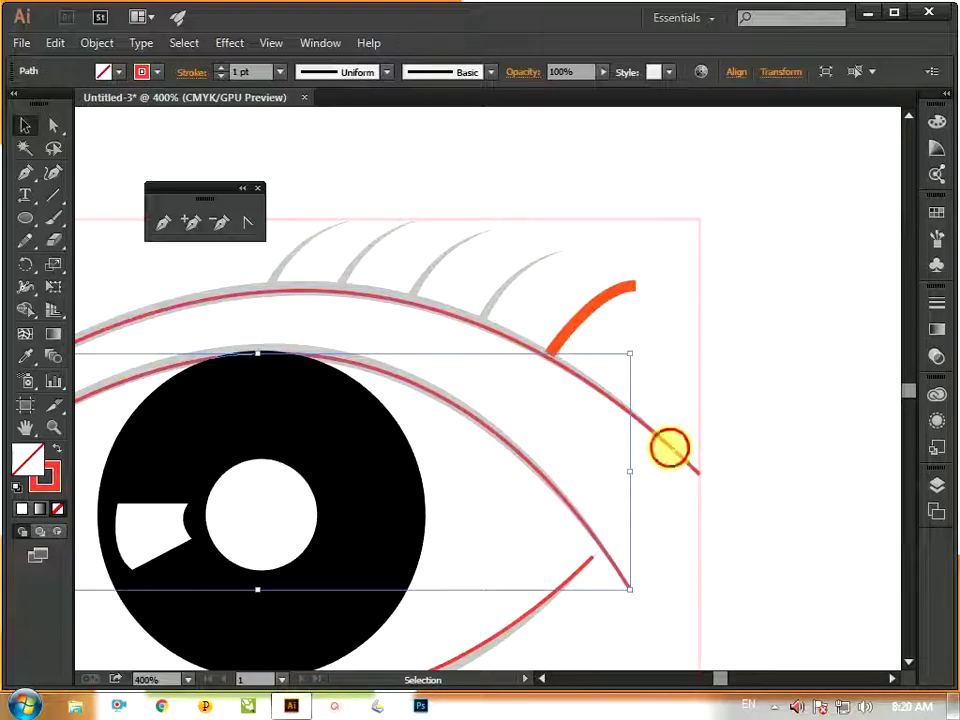
{"action": "left_click", "coordinate": [587, 322]}
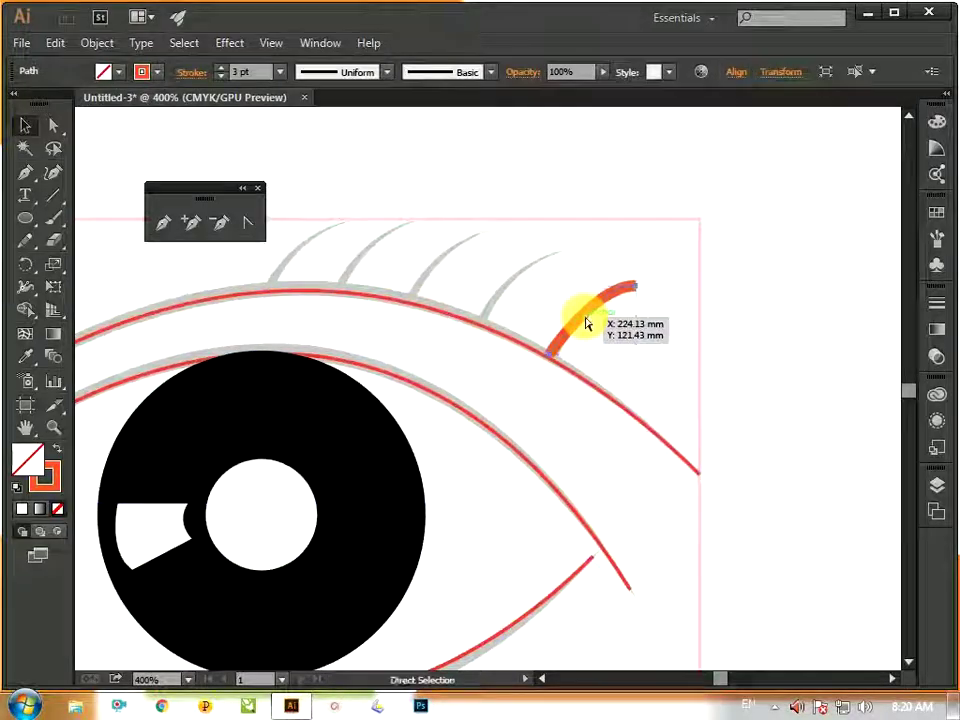
{"action": "key", "text": "ctrl+0"}
{"action": "left_click", "coordinate": [750, 422]}
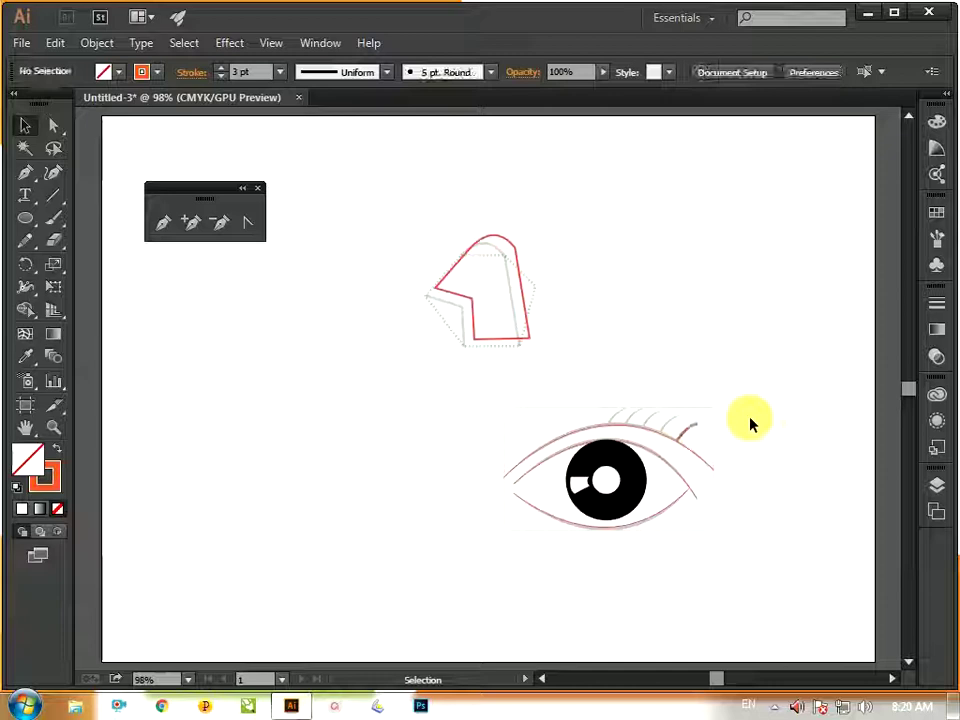
Step: Change the selected eye strokes to black
{"action": "left_click", "coordinate": [664, 553]}
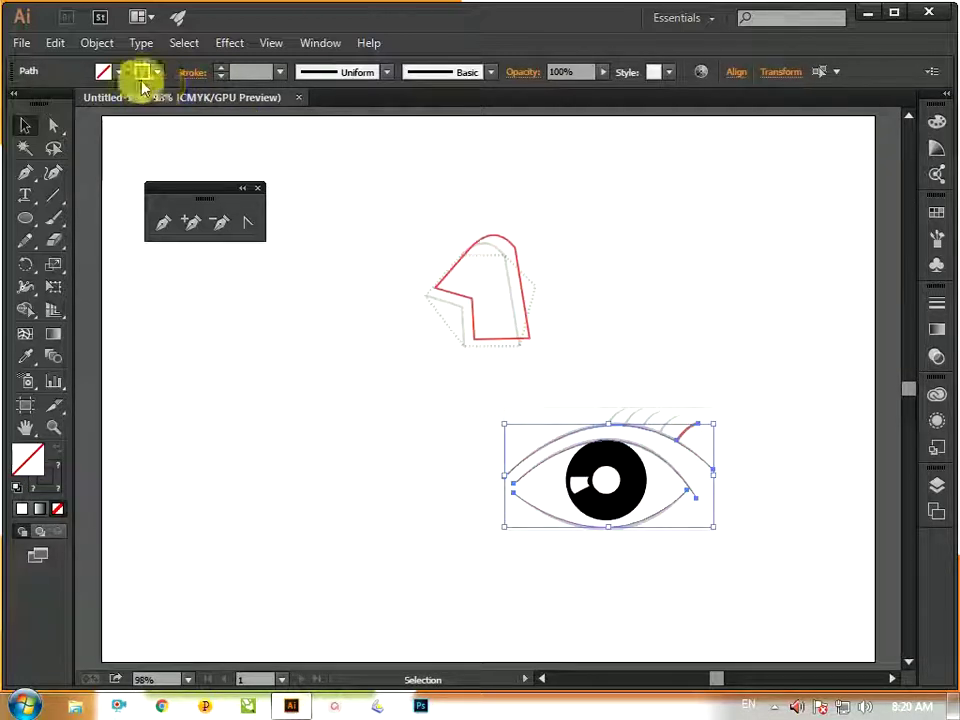
{"action": "left_click", "coordinate": [150, 72]}
{"action": "left_click", "coordinate": [52, 103]}
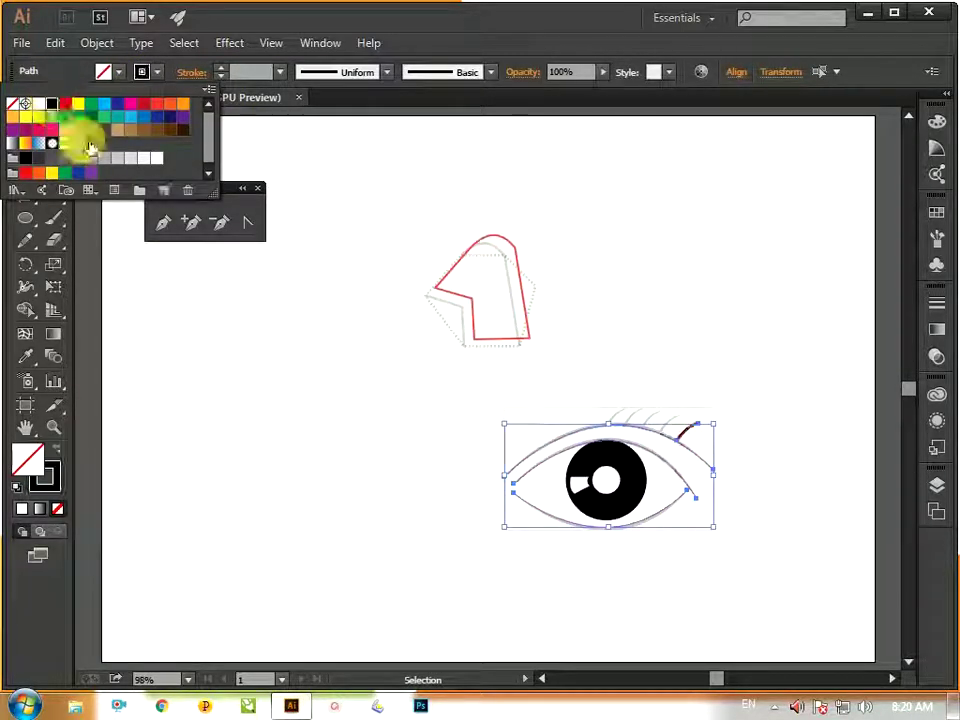
{"action": "left_click", "coordinate": [332, 486]}
Step: Add the lower eyelid to the selection and set the eyelid strokes to 5 pt
{"action": "left_click", "coordinate": [615, 544]}
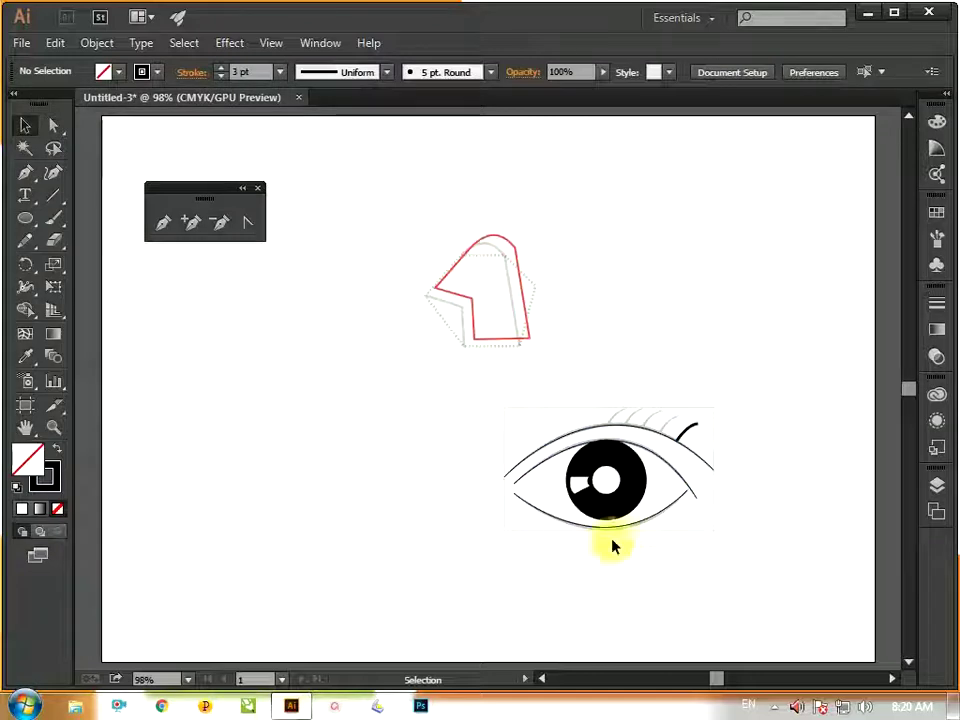
{"action": "left_click", "coordinate": [699, 459]}
{"action": "left_click", "coordinate": [496, 372]}
{"action": "left_click", "coordinate": [496, 376]}
{"action": "left_click", "coordinate": [469, 437]}
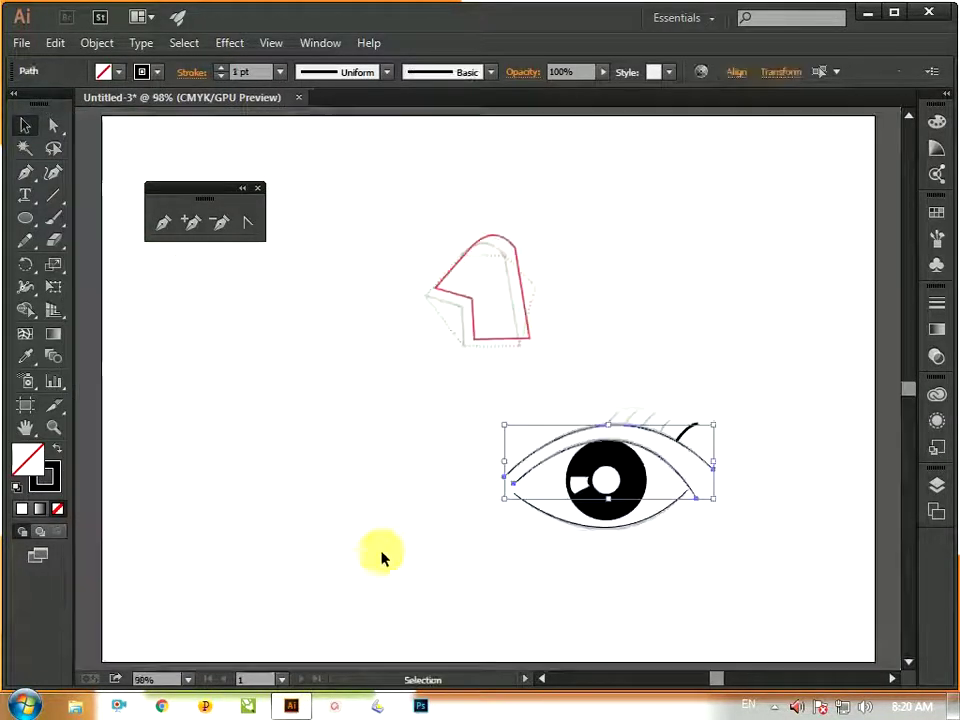
{"action": "left_click", "coordinate": [656, 522], "text": "shift"}
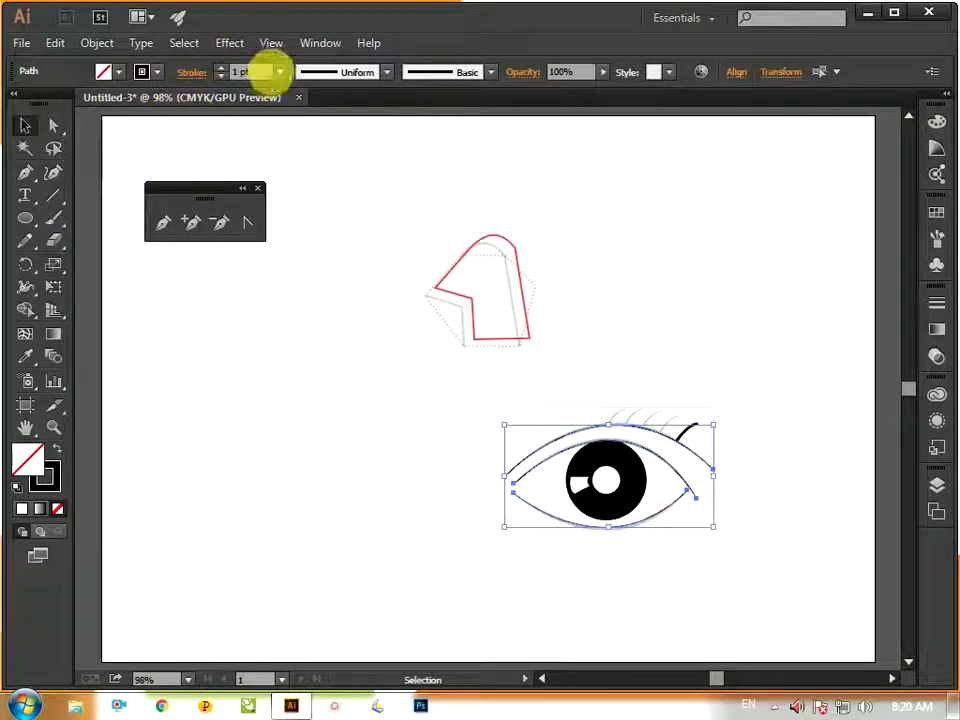
{"action": "left_click", "coordinate": [280, 71]}
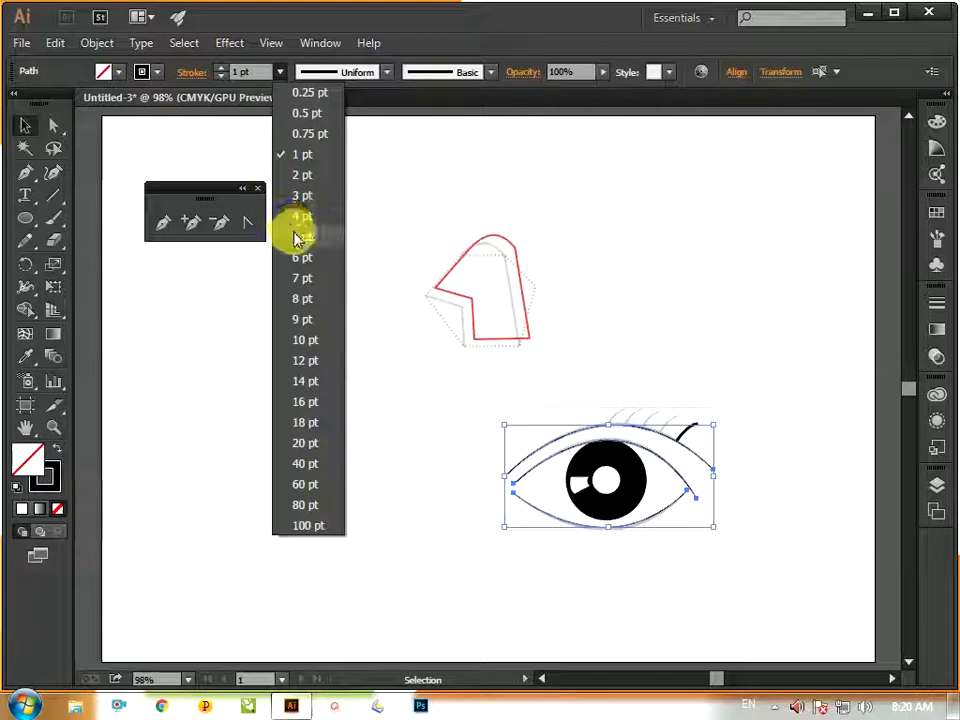
{"action": "left_click", "coordinate": [300, 236]}
{"action": "left_click", "coordinate": [763, 533]}
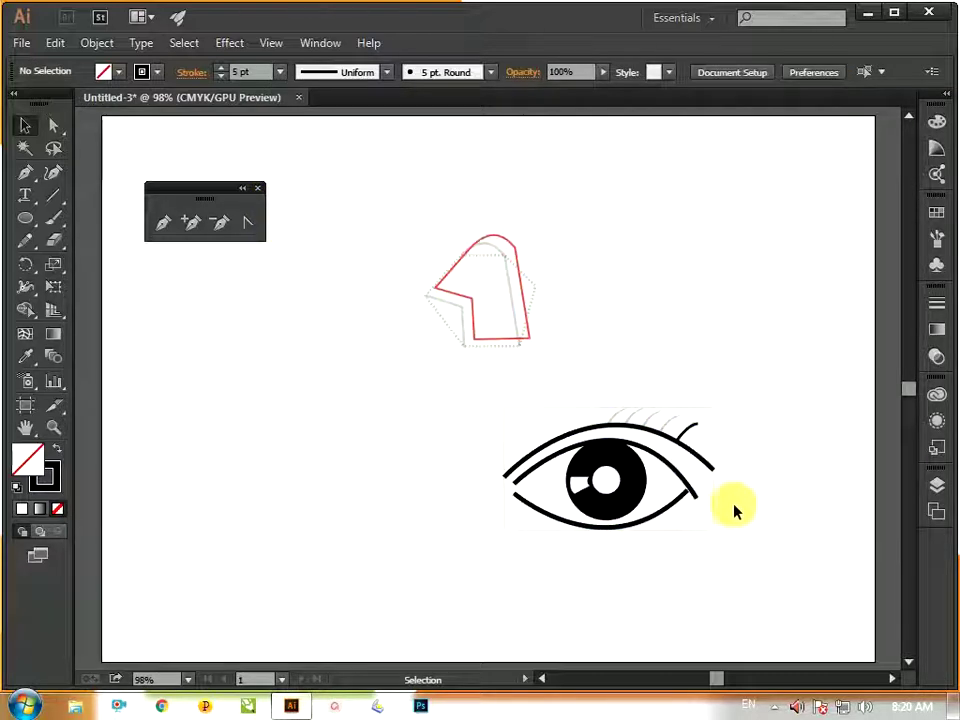
{"action": "key", "text": "z"}
{"action": "left_click", "coordinate": [707, 443]}
Step: Duplicate the eyelash into additional copies further left along the upper lid
{"action": "key", "text": "r"}
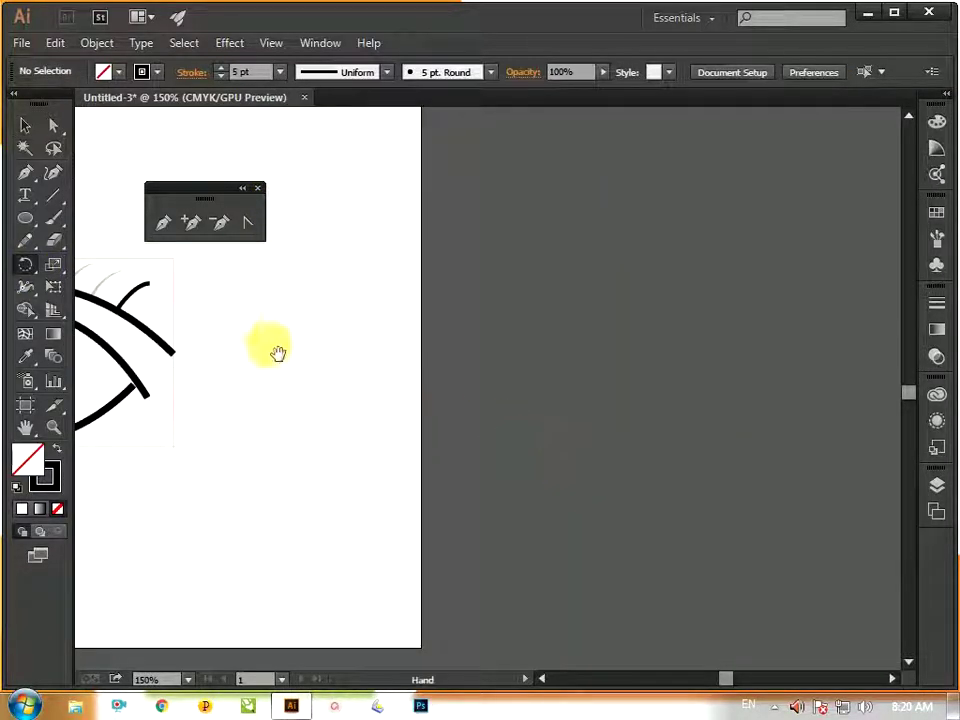
{"action": "left_click_drag", "start_coordinate": [279, 354], "coordinate": [664, 465]}
{"action": "key", "text": "z"}
{"action": "left_click", "coordinate": [616, 457]}
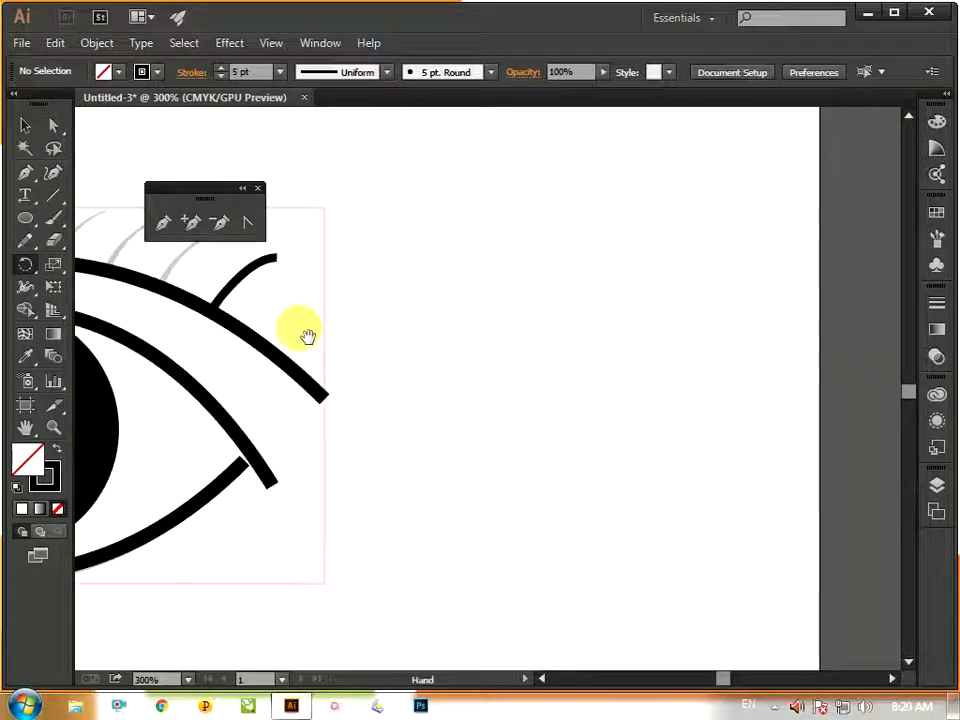
{"action": "left_click_drag", "start_coordinate": [306, 332], "coordinate": [852, 520]}
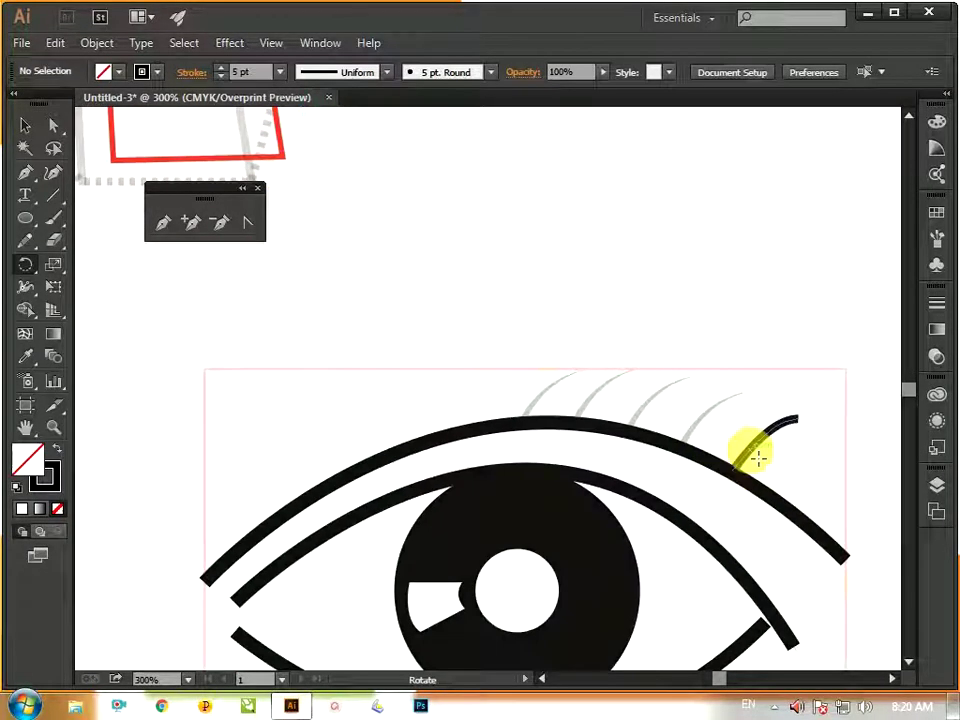
{"action": "left_click", "coordinate": [27, 128]}
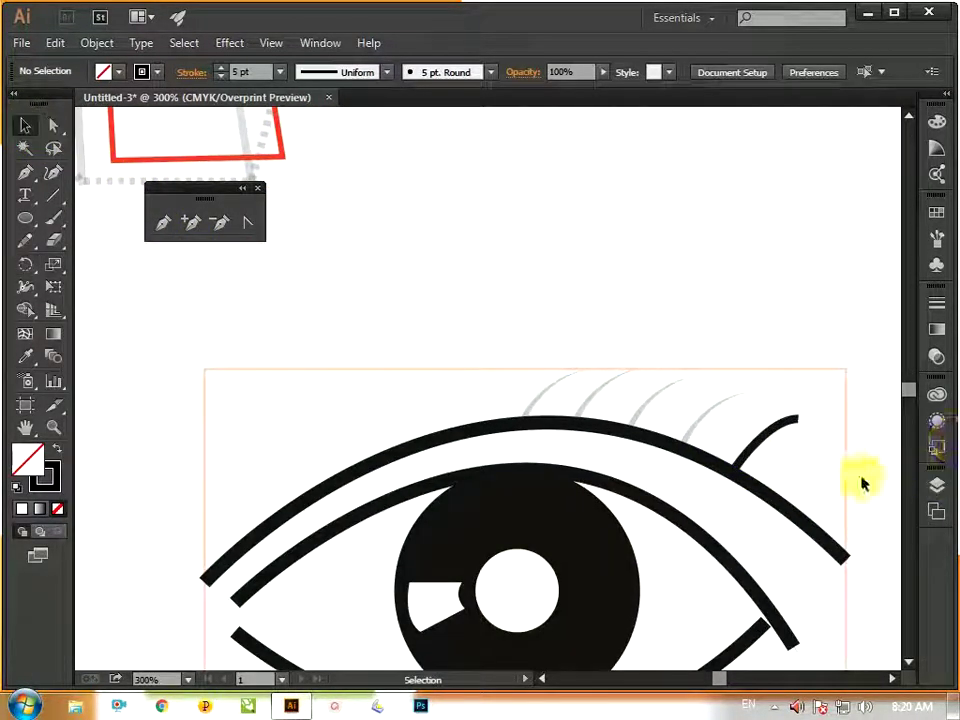
{"action": "left_click_drag", "start_coordinate": [762, 441], "coordinate": [714, 430]}
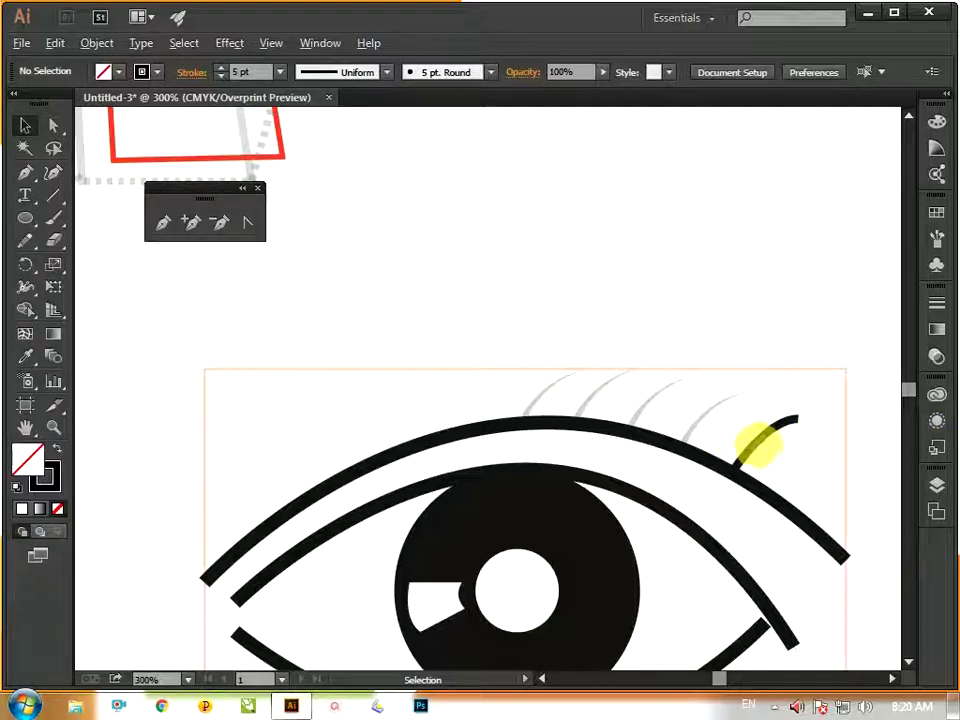
{"action": "mouse_move", "coordinate": [765, 452]}
{"action": "left_mouse_down"}
{"action": "mouse_move", "coordinate": [654, 401]}
{"action": "mouse_move", "coordinate": [542, 398]}
{"action": "left_mouse_up"}
{"action": "left_click", "coordinate": [565, 402]}
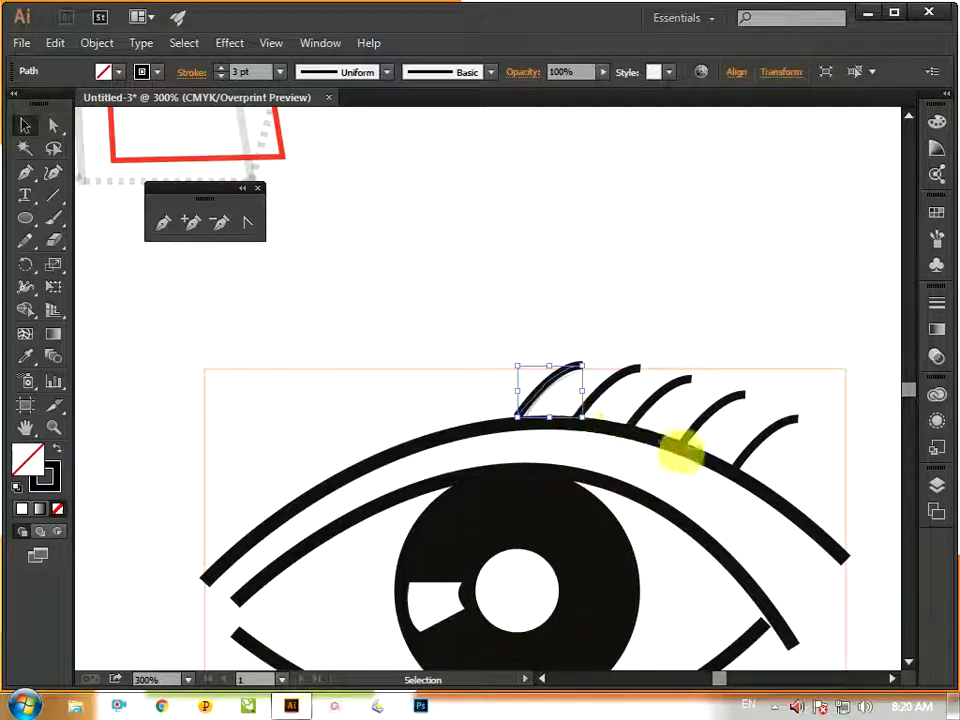
Step: Select all five eyelashes and apply Horizontal Distribute Center from the Align panel
{"action": "left_click", "coordinate": [607, 397], "text": "shift"}
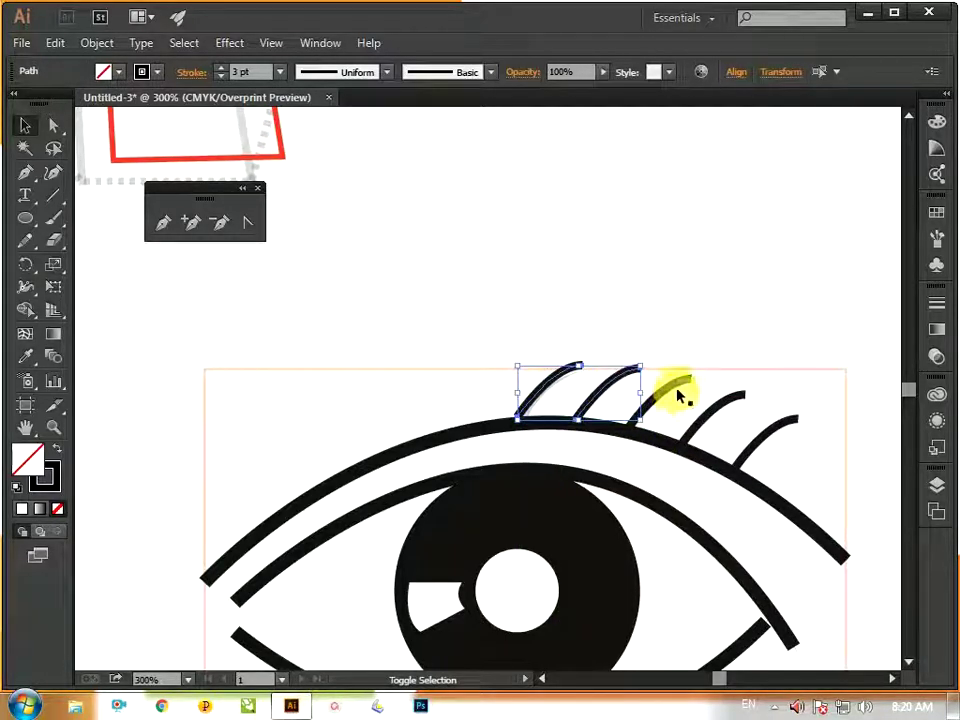
{"action": "left_click", "coordinate": [677, 395], "text": "shift"}
{"action": "left_click", "coordinate": [742, 403], "text": "shift"}
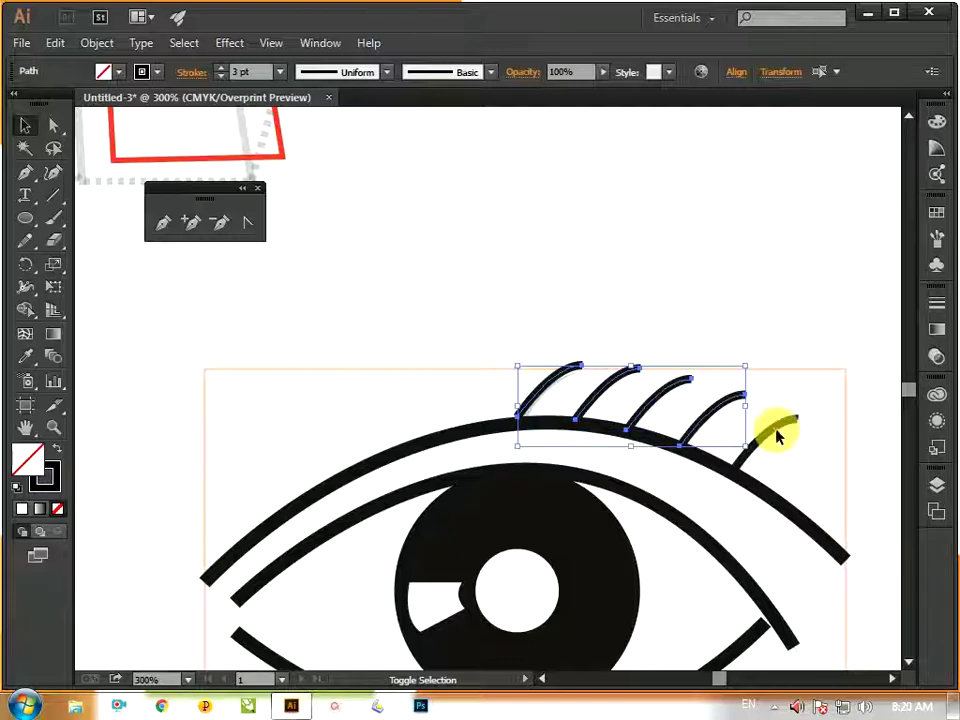
{"action": "left_click", "coordinate": [777, 435], "text": "shift"}
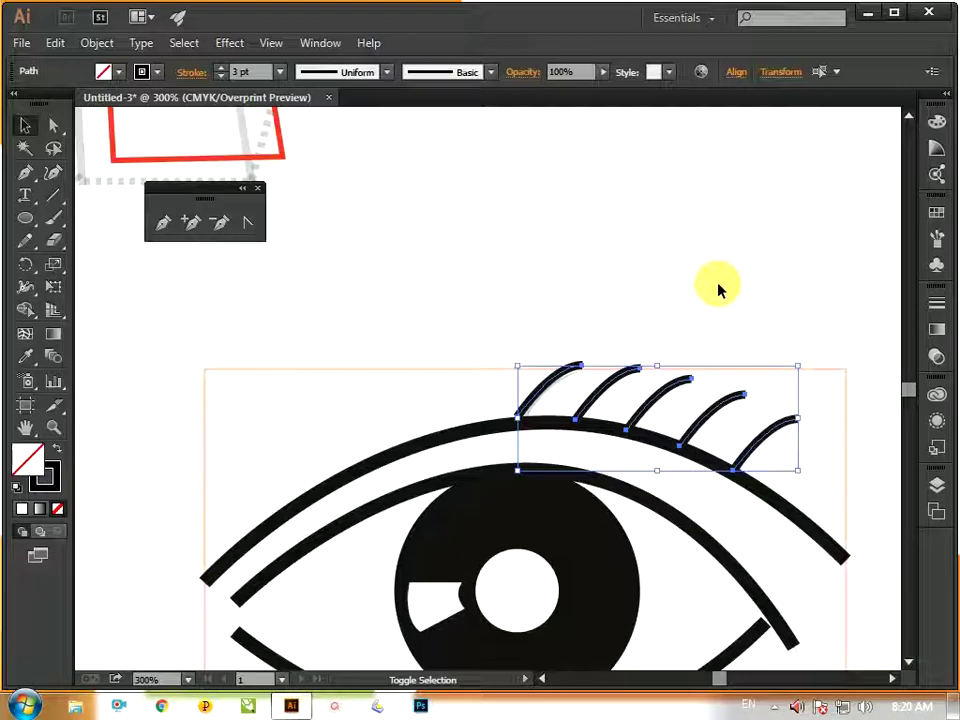
{"action": "key", "text": "shift+F7"}
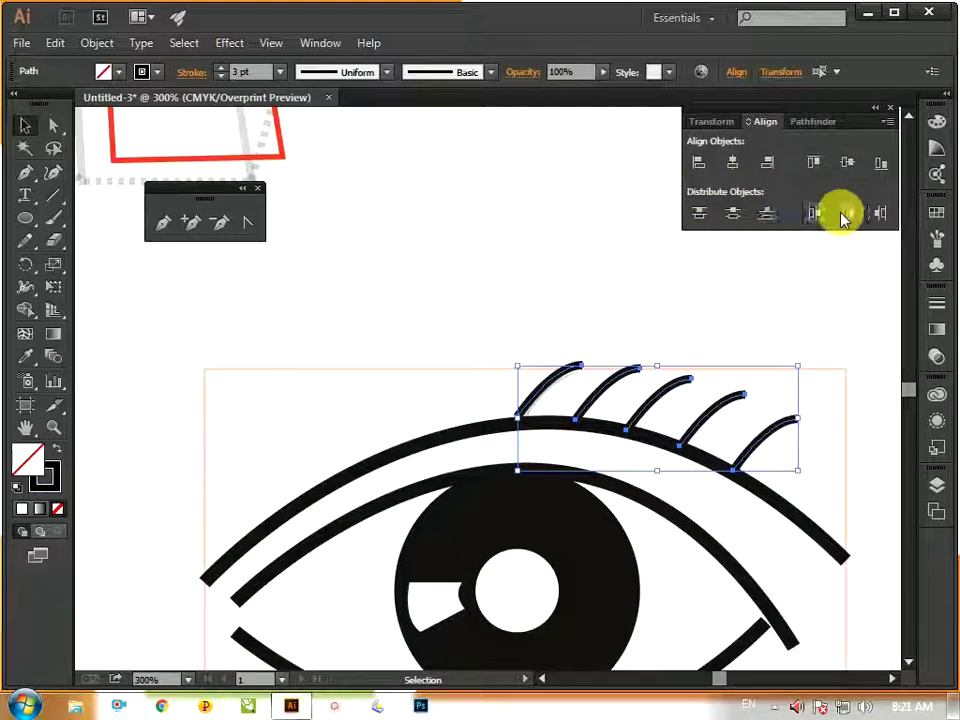
{"action": "left_click", "coordinate": [843, 218]}
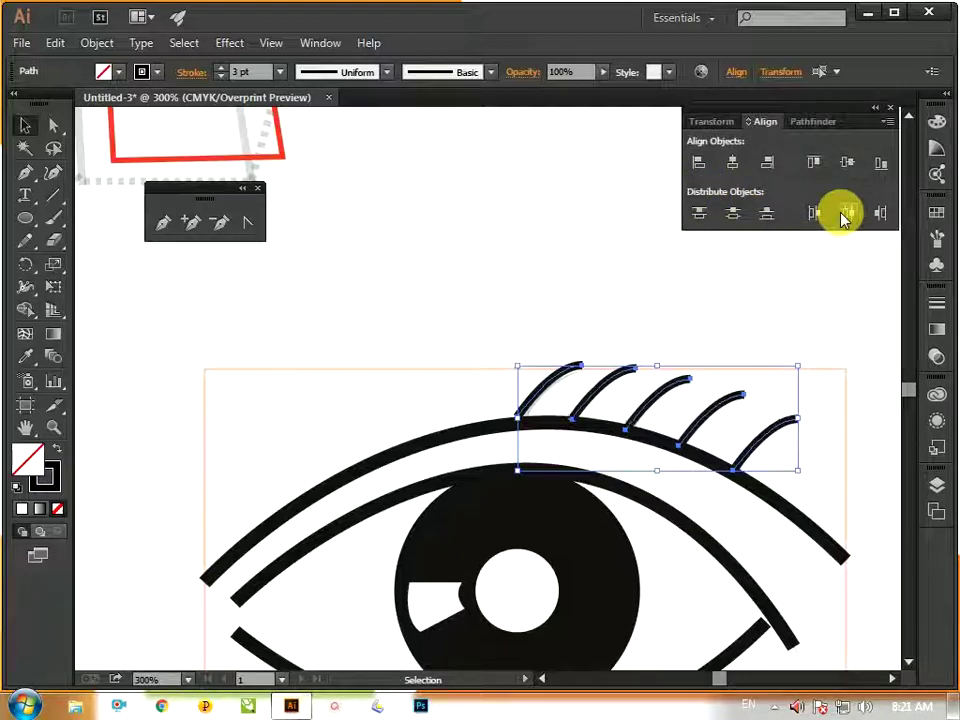
{"action": "left_click", "coordinate": [785, 293]}
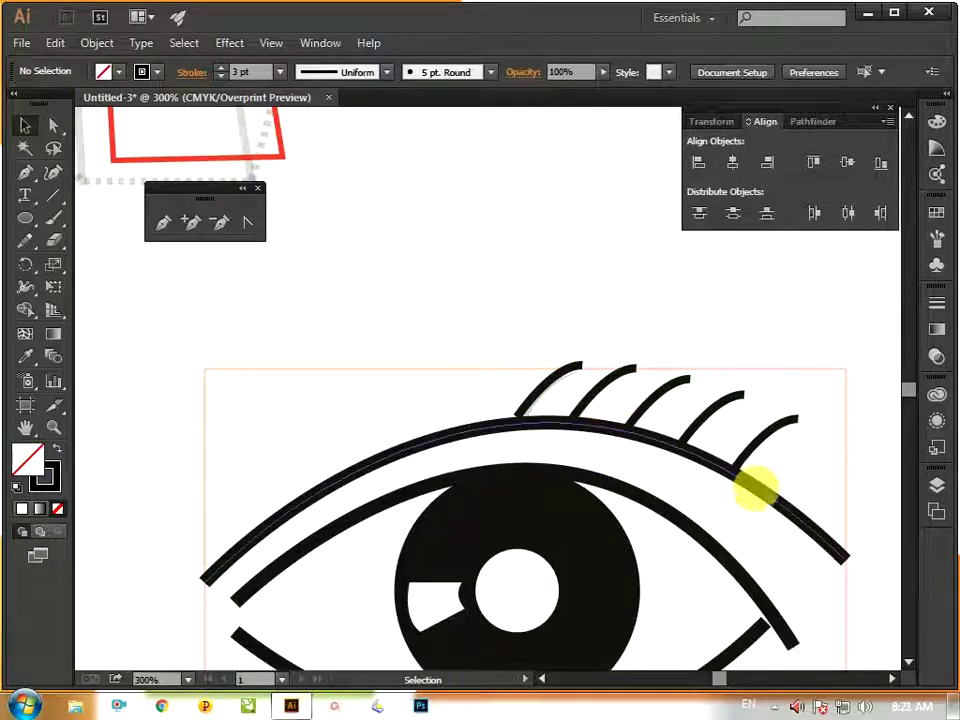
{"action": "left_click", "coordinate": [776, 506]}
Step: Apply the lens-shaped Width Profile 1 to the upper eyelid and the inner eye curve
{"action": "key", "text": "ctrl+0"}
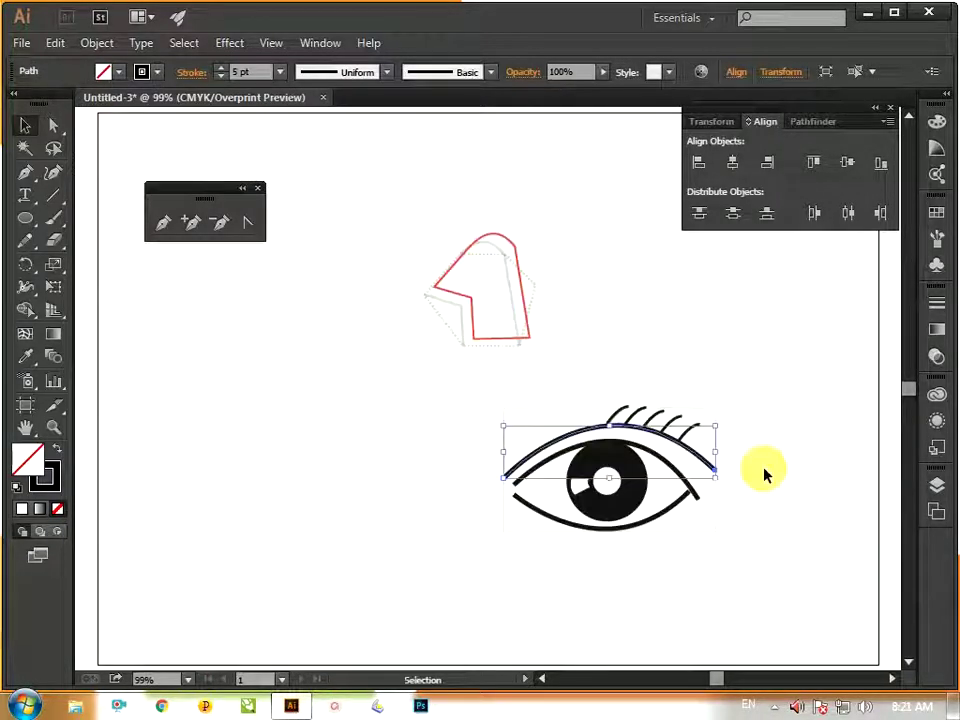
{"action": "left_click", "coordinate": [389, 74]}
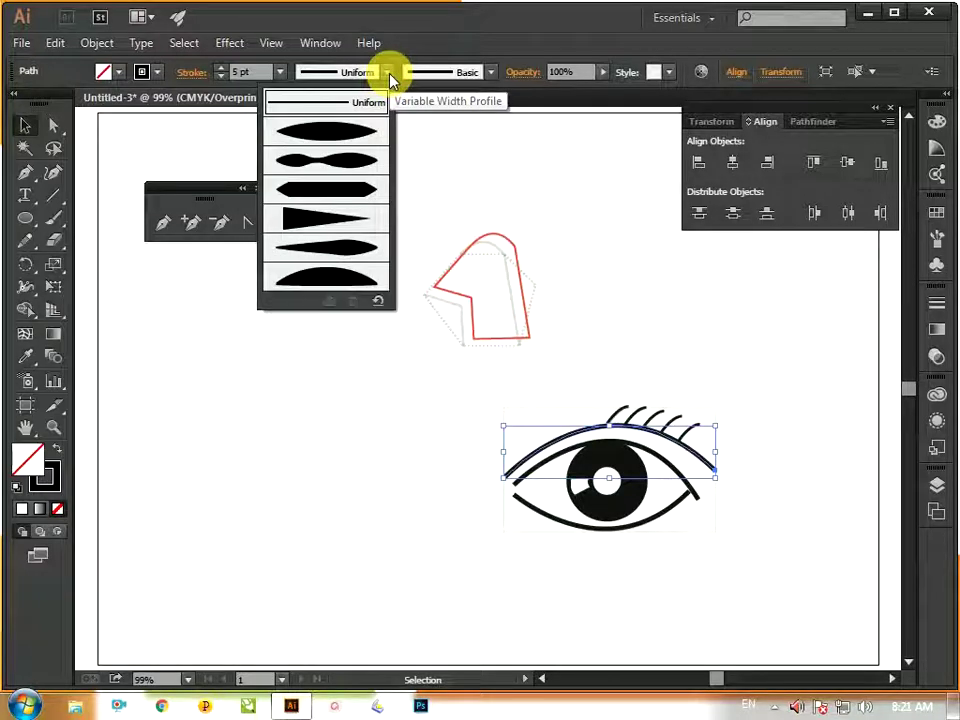
{"action": "left_click", "coordinate": [355, 135]}
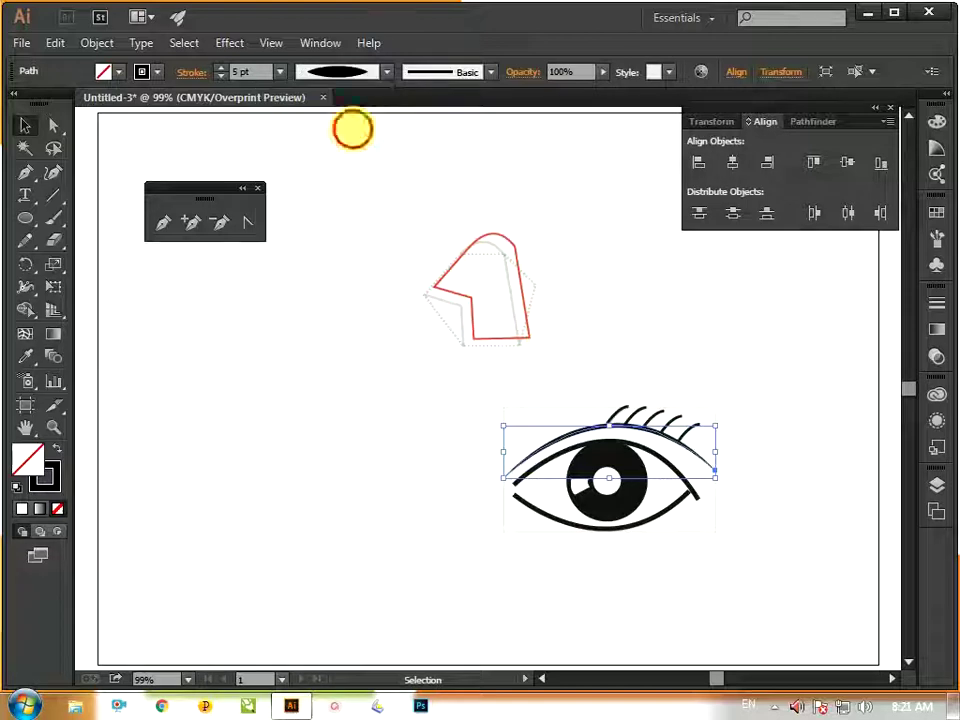
{"action": "left_click", "coordinate": [740, 536]}
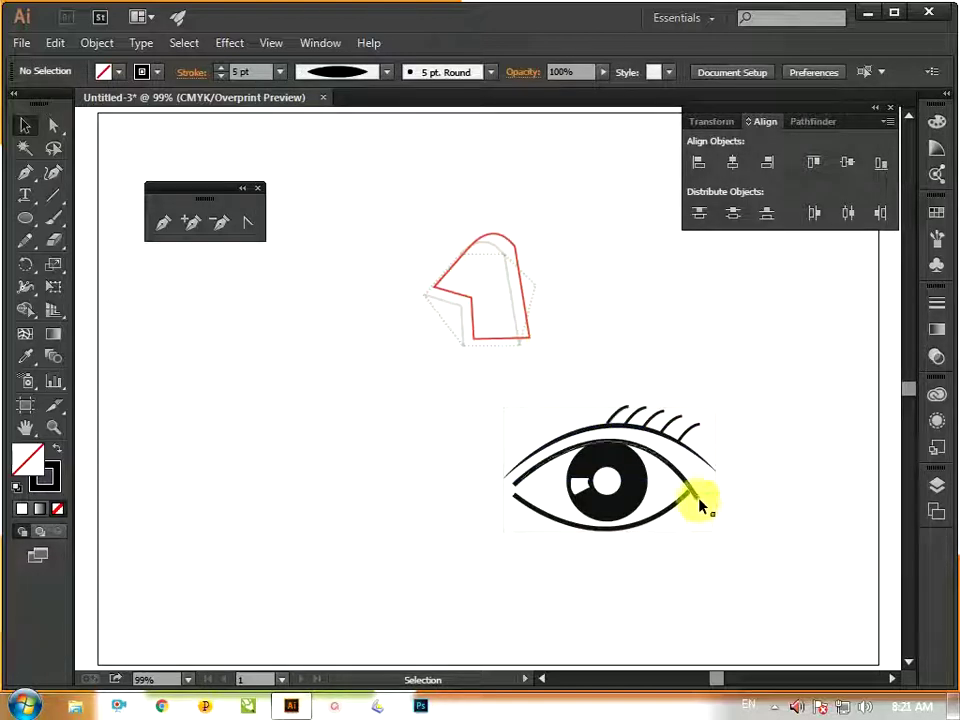
{"action": "left_click", "coordinate": [701, 508]}
{"action": "left_click", "coordinate": [386, 76]}
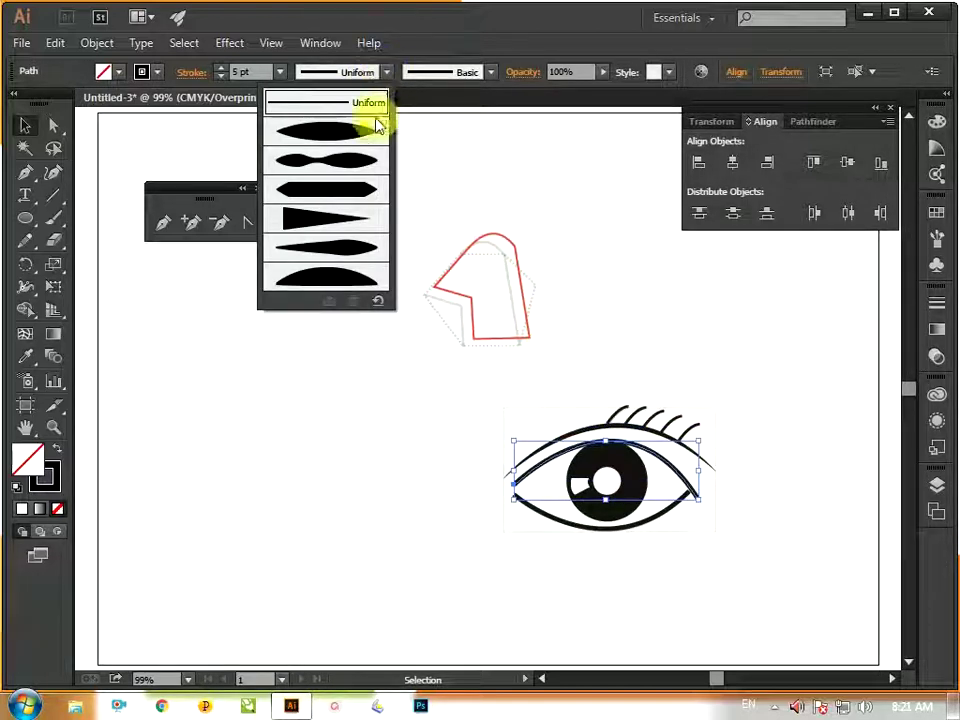
{"action": "left_click", "coordinate": [360, 172]}
{"action": "left_click", "coordinate": [779, 606]}
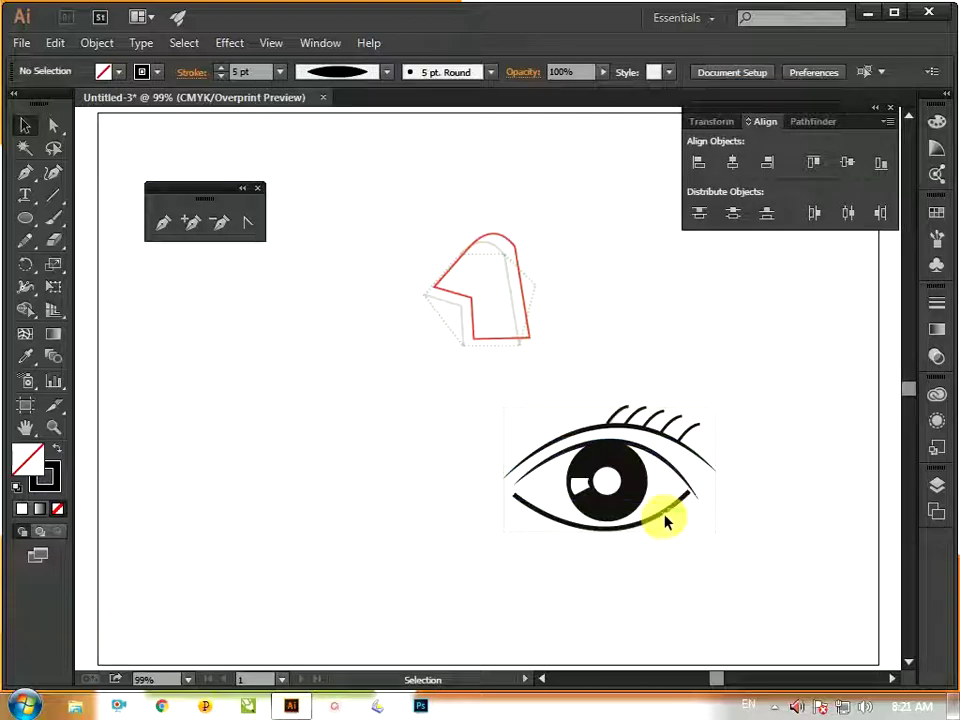
Step: Taper the lower eye curve with the lens-shaped width profile
{"action": "left_click", "coordinate": [684, 508]}
{"action": "left_click", "coordinate": [707, 428], "text": "ctrl"}
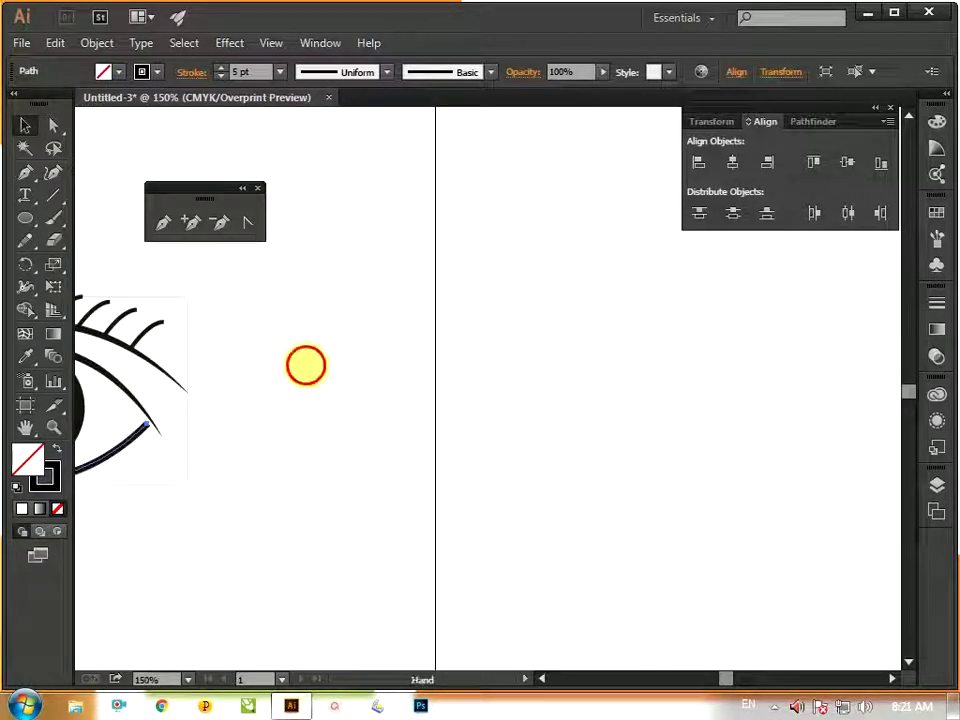
{"action": "left_click_drag", "start_coordinate": [304, 364], "coordinate": [830, 378]}
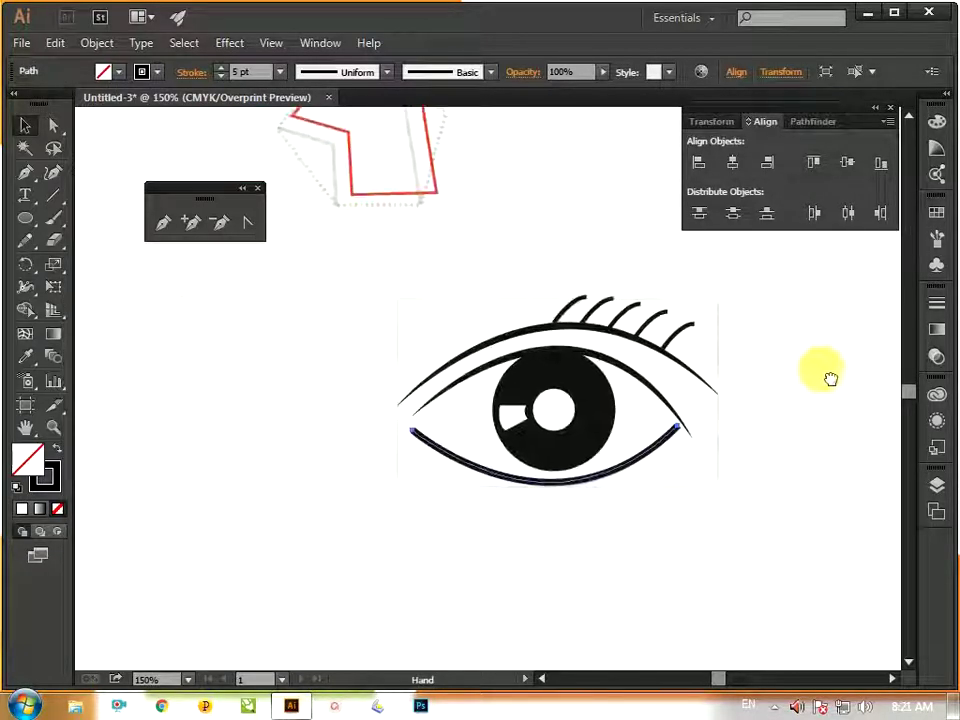
{"action": "left_click", "coordinate": [386, 74]}
{"action": "left_click", "coordinate": [343, 132]}
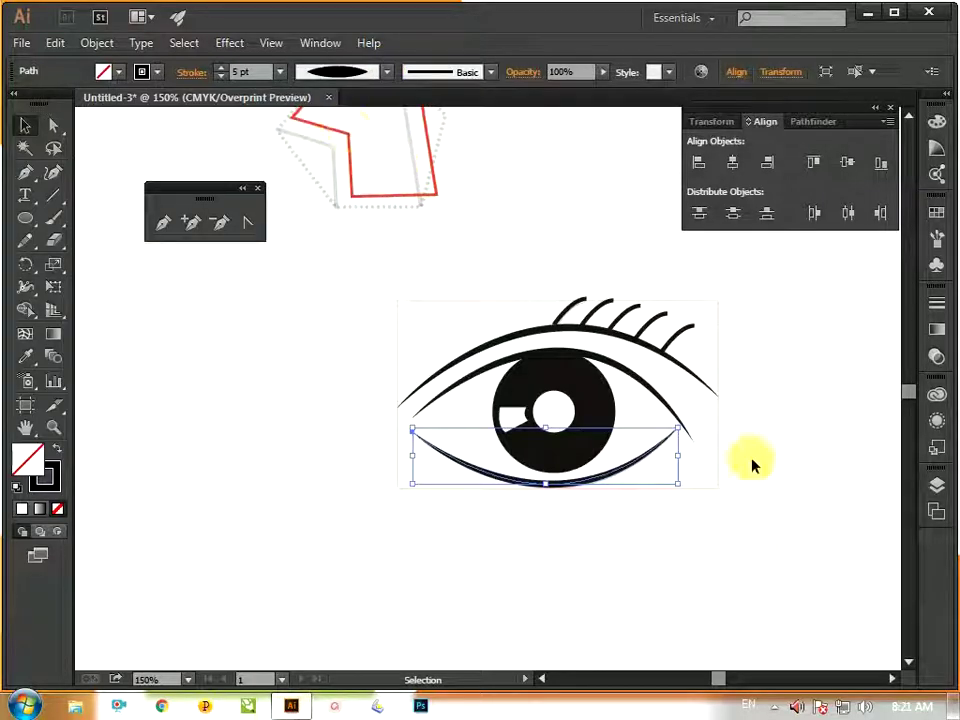
{"action": "left_click", "coordinate": [793, 540]}
{"action": "left_click", "coordinate": [703, 364], "text": "ctrl"}
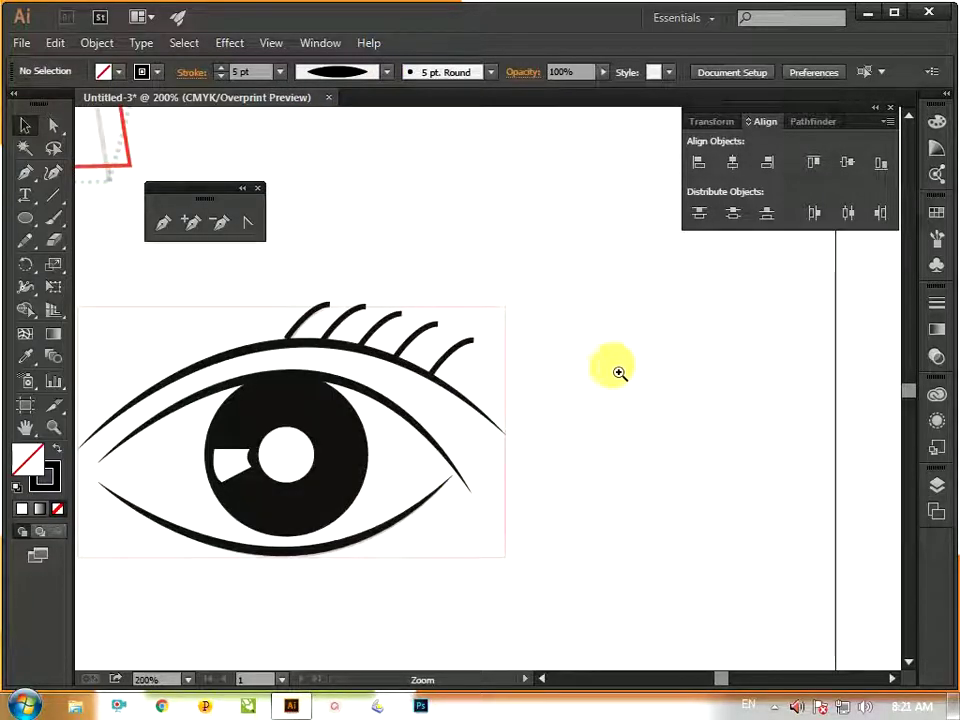
{"action": "left_click", "coordinate": [446, 371], "text": "ctrl"}
{"action": "left_click", "coordinate": [523, 369], "text": "ctrl"}
Step: Apply Width Profile 4 to the rightmost eyelash so it tapers to a sharp point
{"action": "left_click", "coordinate": [525, 392], "text": "ctrl"}
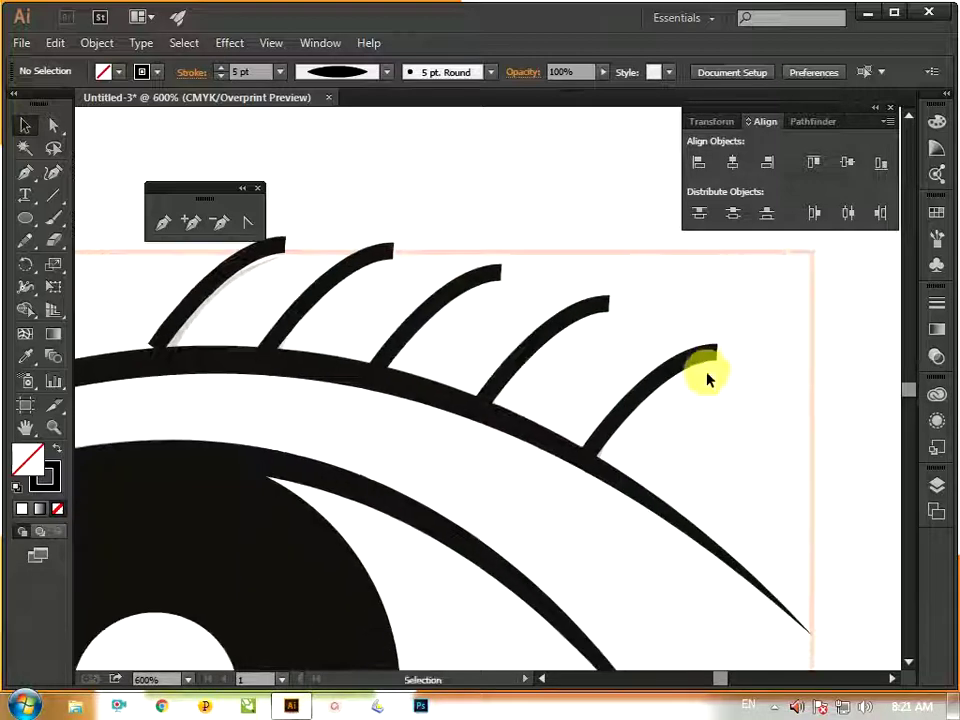
{"action": "left_click", "coordinate": [681, 368]}
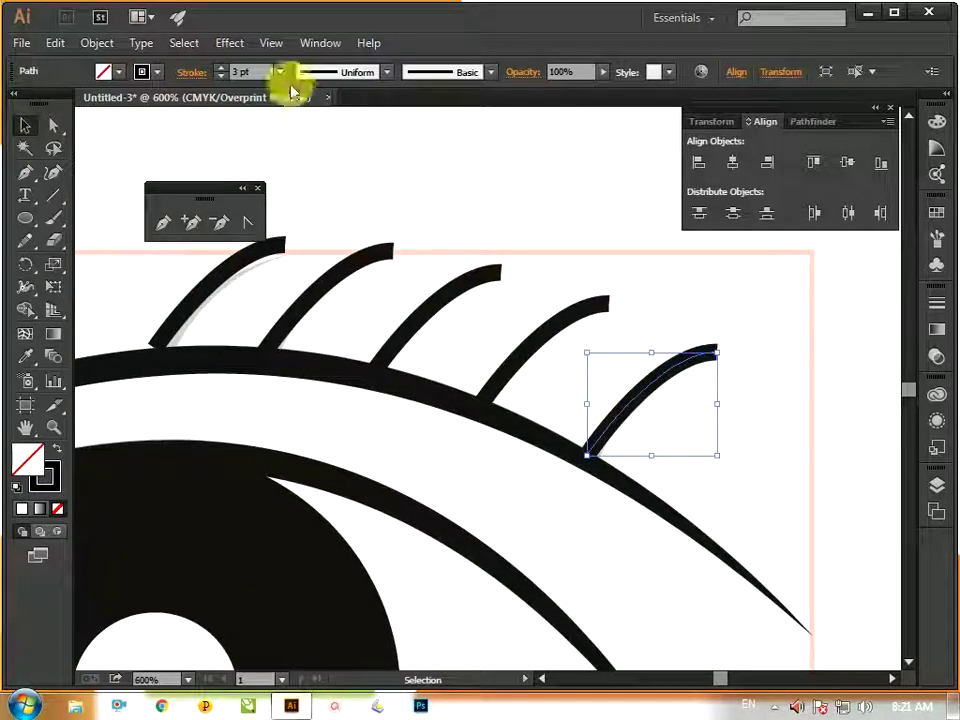
{"action": "left_click", "coordinate": [377, 76]}
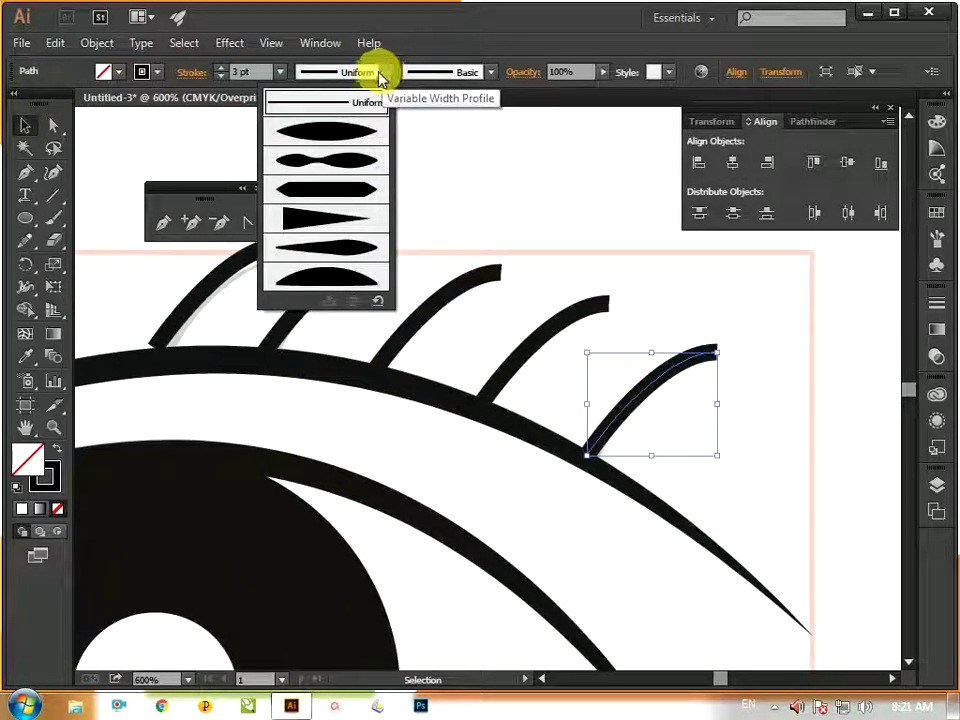
{"action": "left_click", "coordinate": [341, 218]}
{"action": "left_click", "coordinate": [782, 461]}
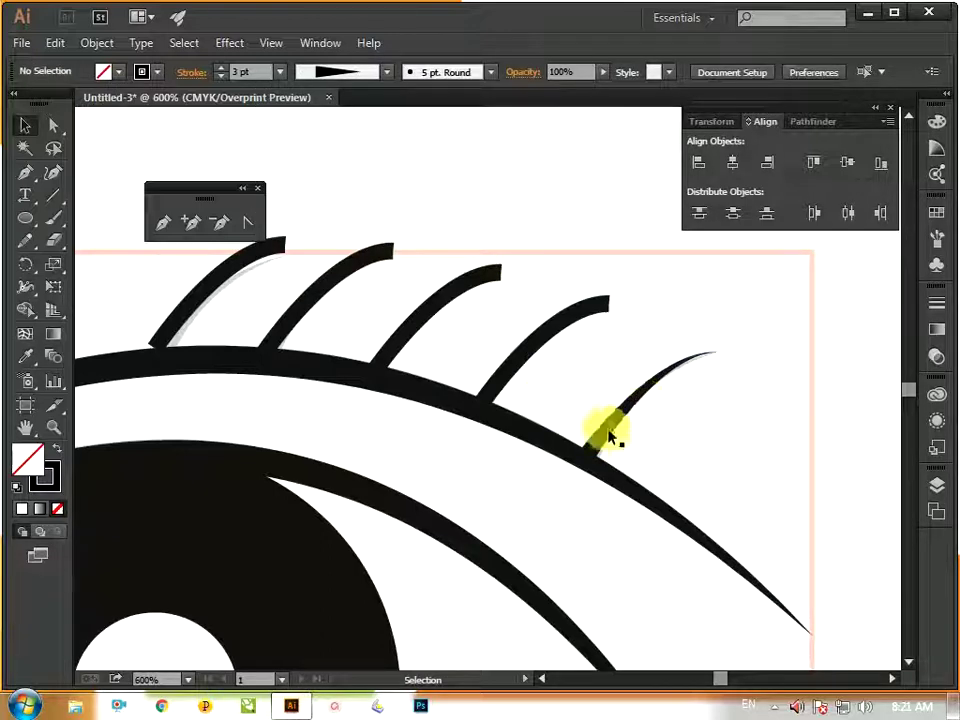
Step: Give the remaining four eyelashes Width Profile 4, then deselect and fit the artboard in view
{"action": "left_click", "coordinate": [522, 360]}
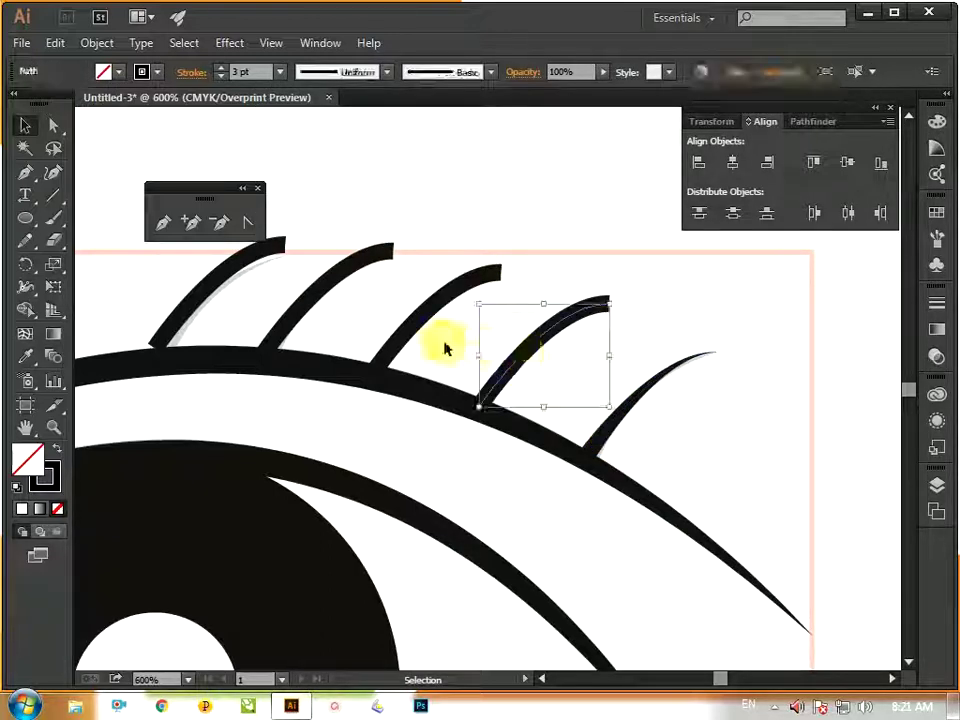
{"action": "left_click", "coordinate": [403, 336], "text": "shift"}
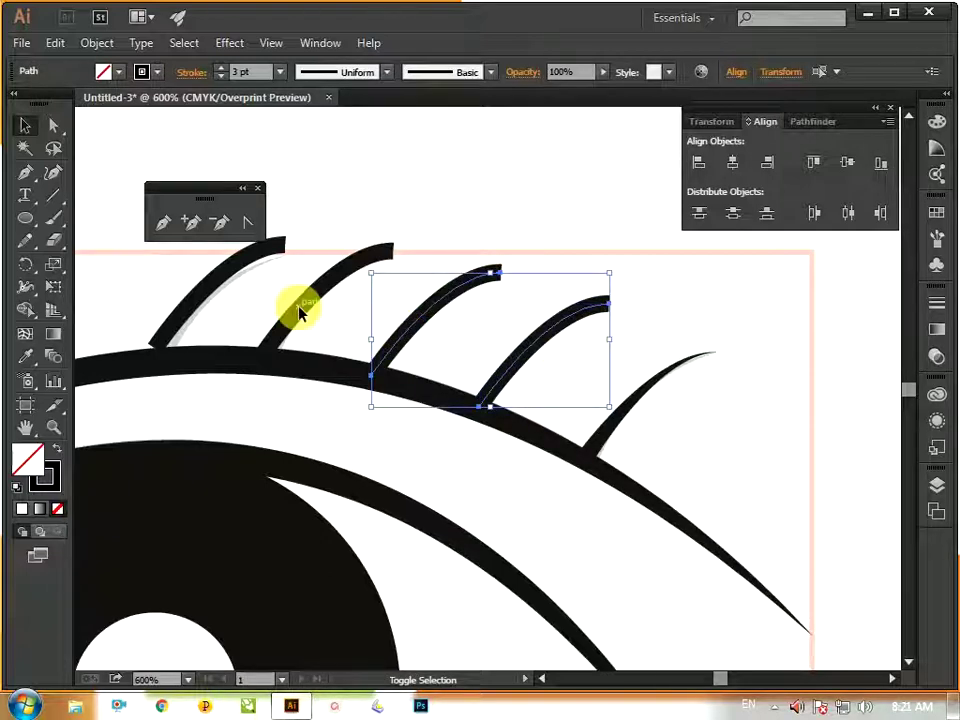
{"action": "left_click", "coordinate": [311, 305], "text": "shift"}
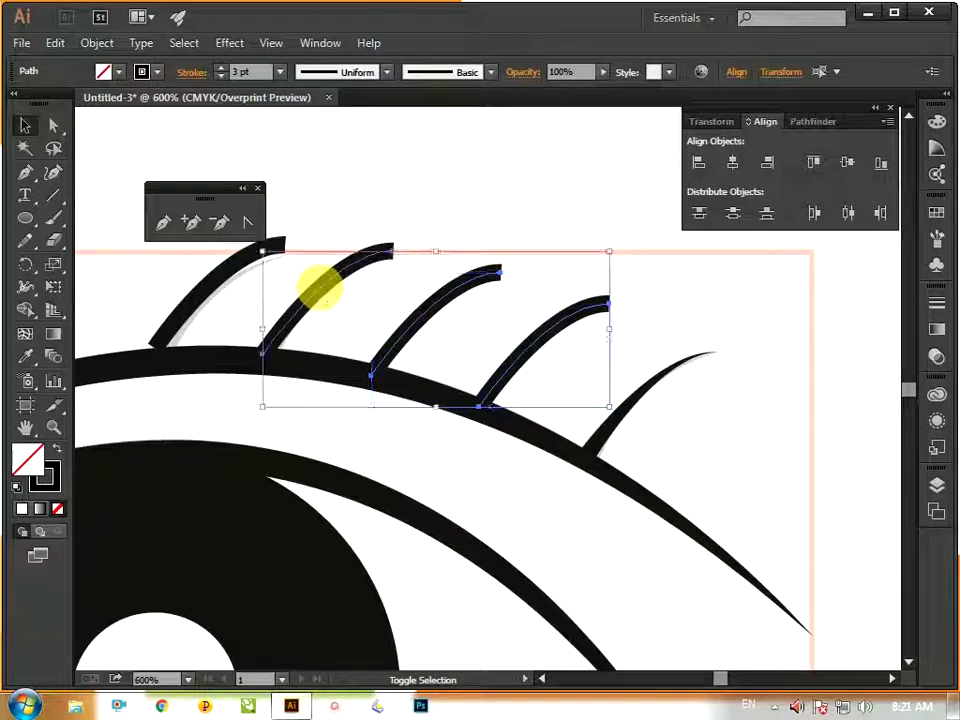
{"action": "left_click", "coordinate": [210, 280], "text": "shift"}
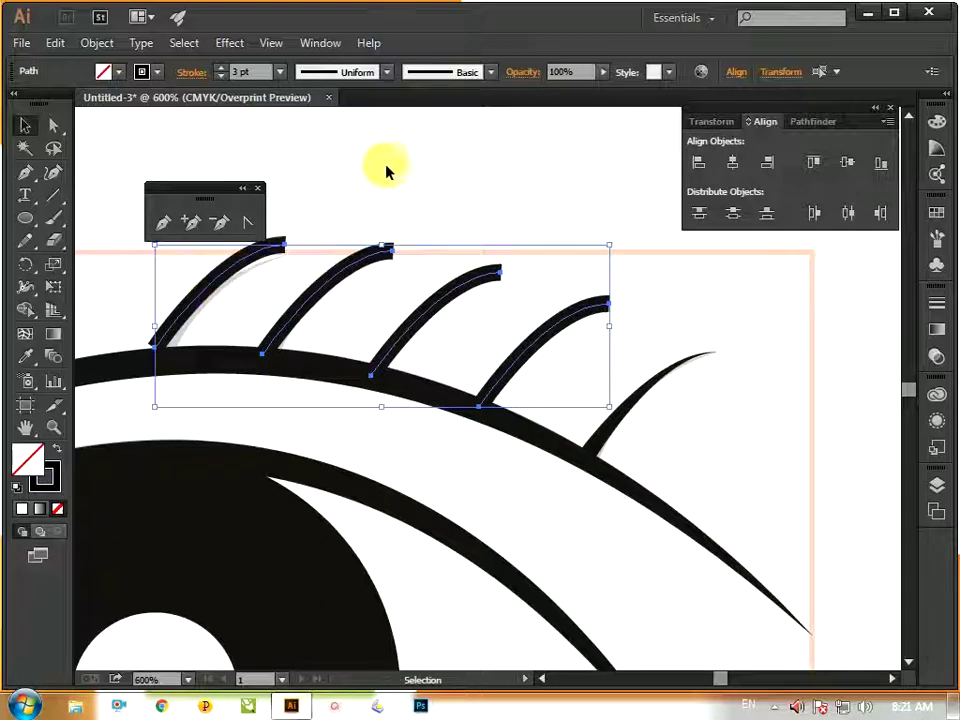
{"action": "left_click", "coordinate": [386, 72]}
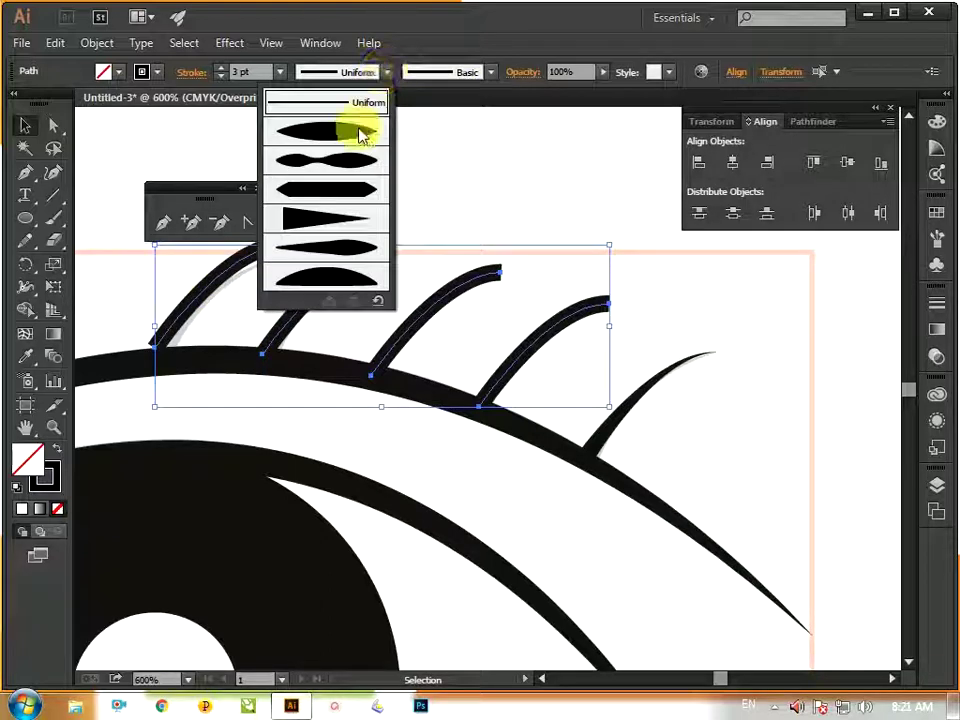
{"action": "left_click", "coordinate": [348, 220]}
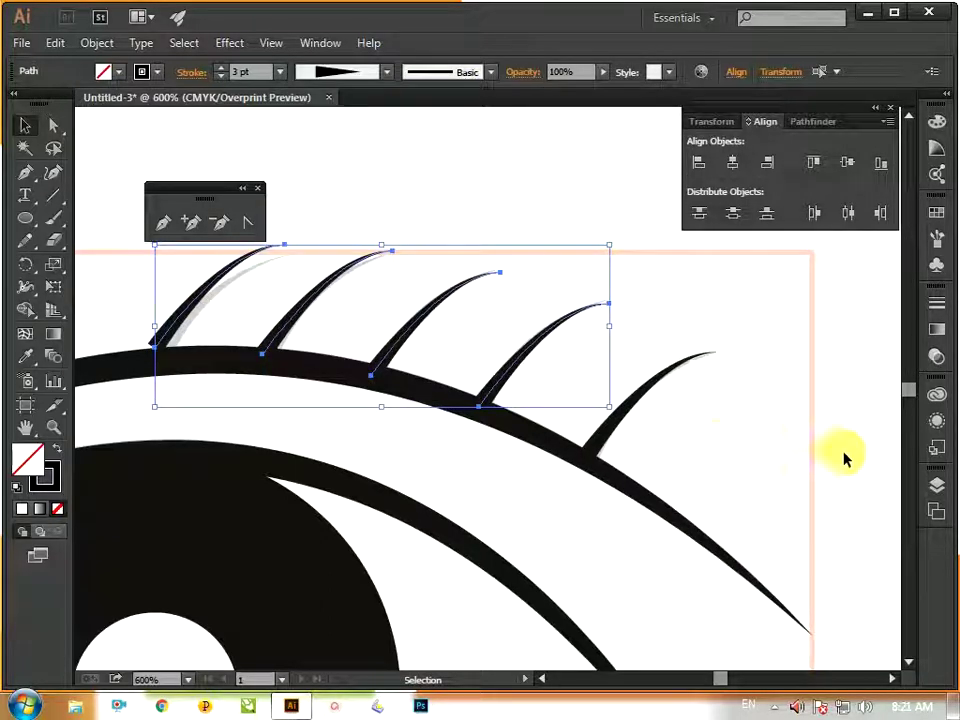
{"action": "key", "text": "ctrl+shift+a"}
{"action": "key", "text": "ctrl+0"}
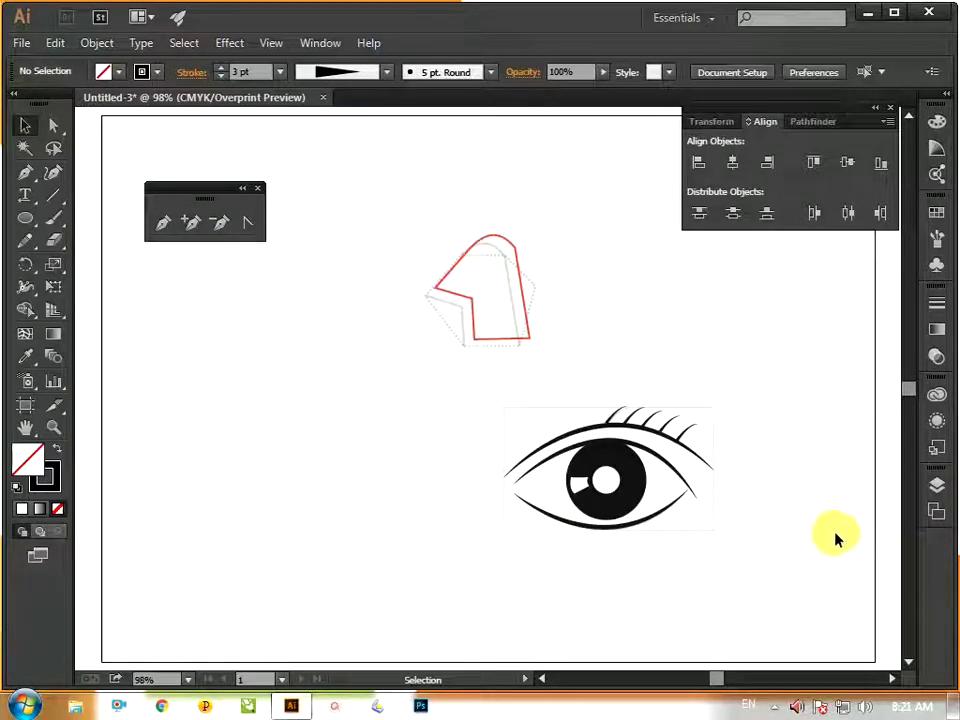
Step: Move the whole eye artwork about 105 mm left, beside the faded original trace
{"action": "key", "text": "ctrl+1"}
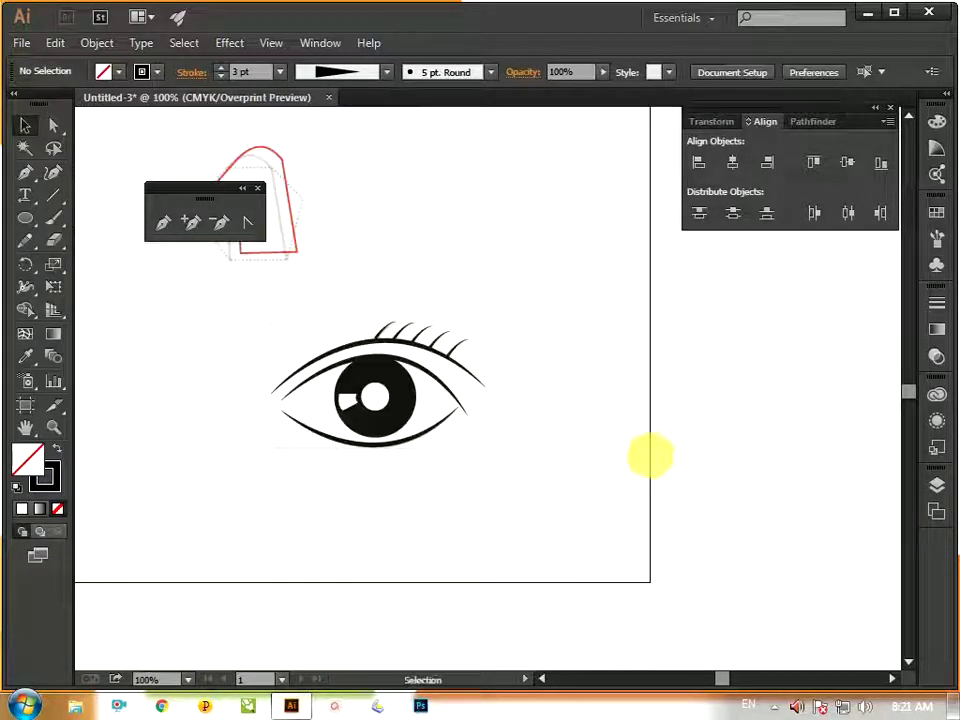
{"action": "left_click_drag", "start_coordinate": [649, 454], "coordinate": [773, 497]}
{"action": "key", "text": "ctrl+0"}
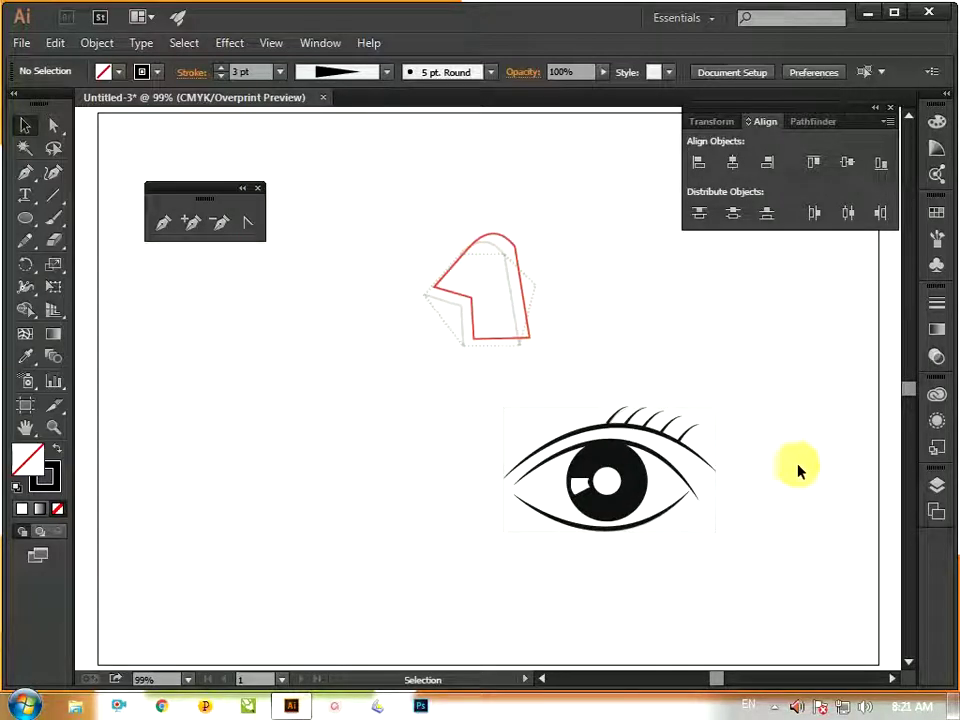
{"action": "left_click_drag", "start_coordinate": [884, 407], "coordinate": [403, 574]}
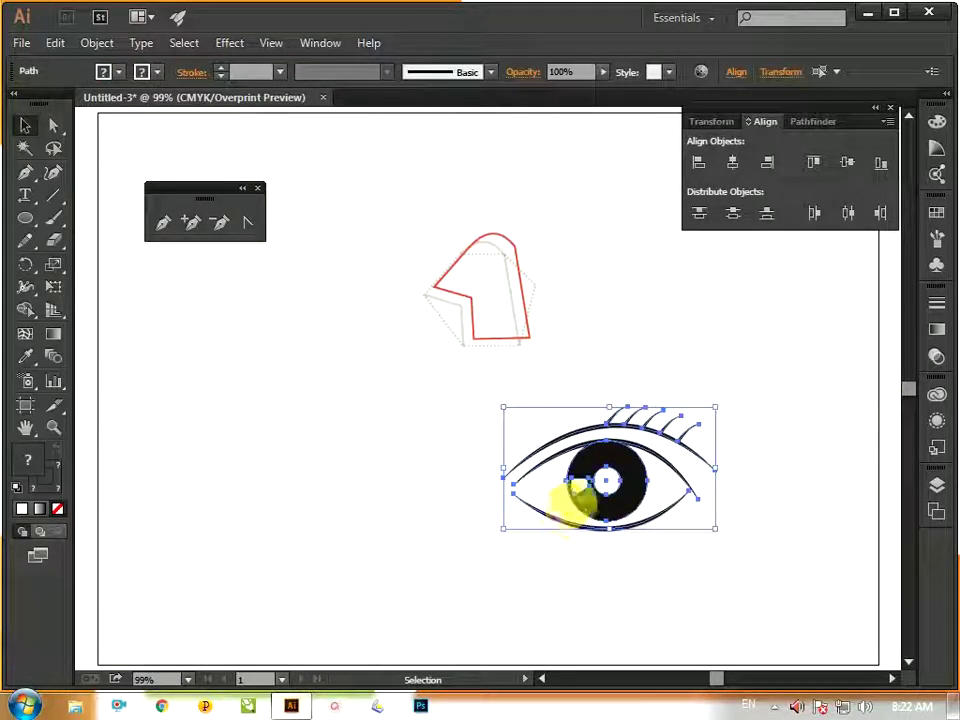
{"action": "left_click_drag", "start_coordinate": [606, 497], "coordinate": [257, 515]}
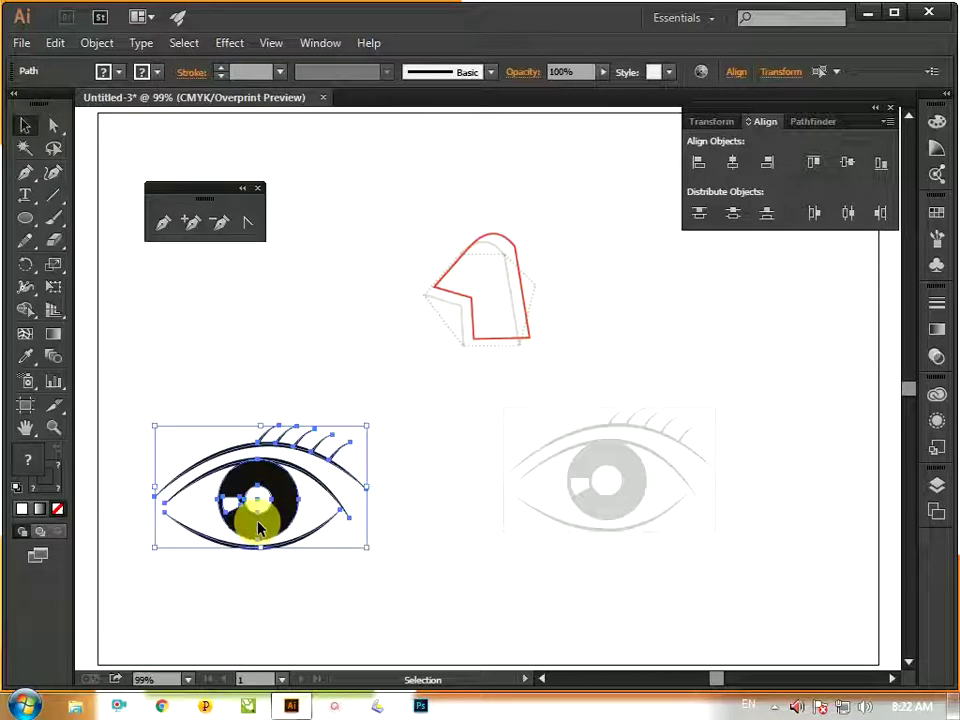
Step: Deselect the moved eye and minimize Illustrator to the desktop
{"action": "key", "text": "a"}
{"action": "left_click", "coordinate": [537, 582]}
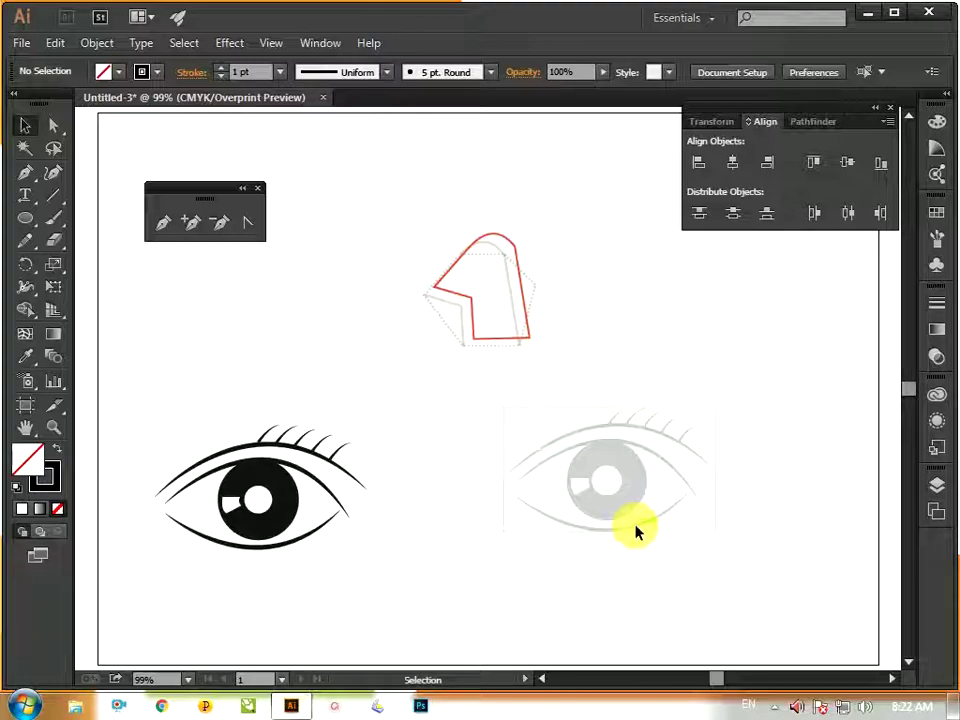
{"action": "left_click", "coordinate": [866, 13]}
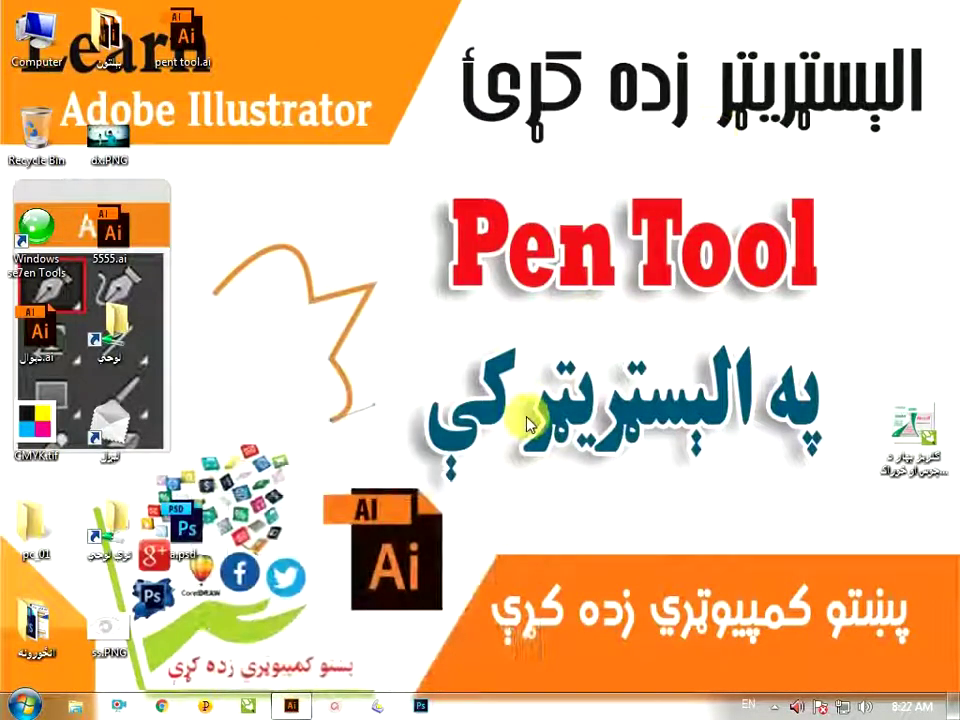